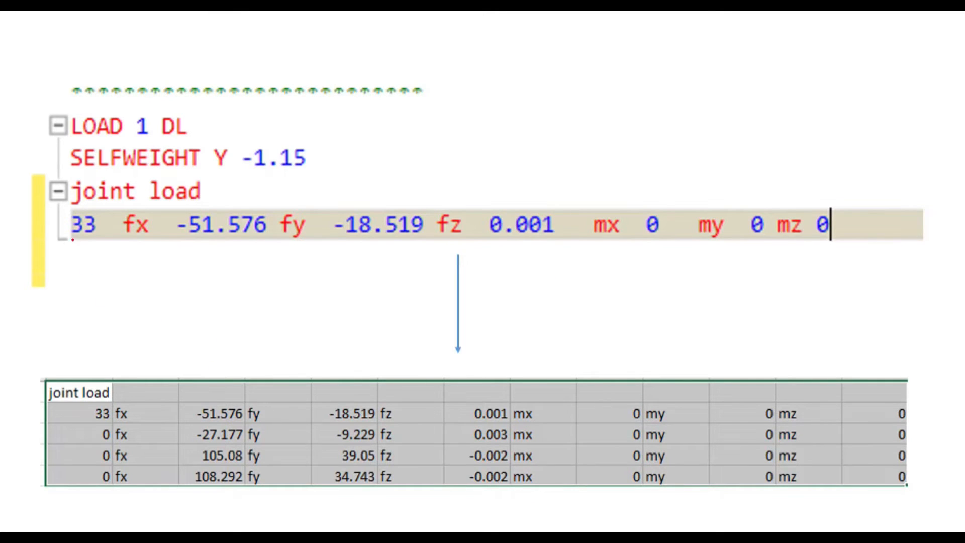
mouse_move(77, 255)
left_mouse_down()
mouse_move(76, 268)
mouse_move(88, 268)
left_mouse_up()
left_click_drag(131, 240, 152, 242)
left_click_drag(279, 240, 310, 241)
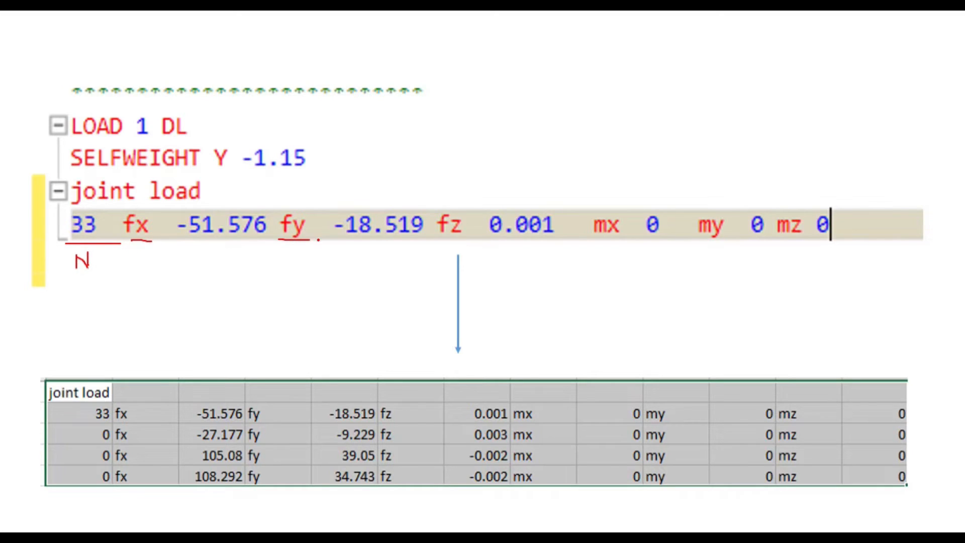
left_click_drag(435, 241, 486, 237)
left_click_drag(689, 243, 811, 238)
key("Escape")
left_click(526, 316)
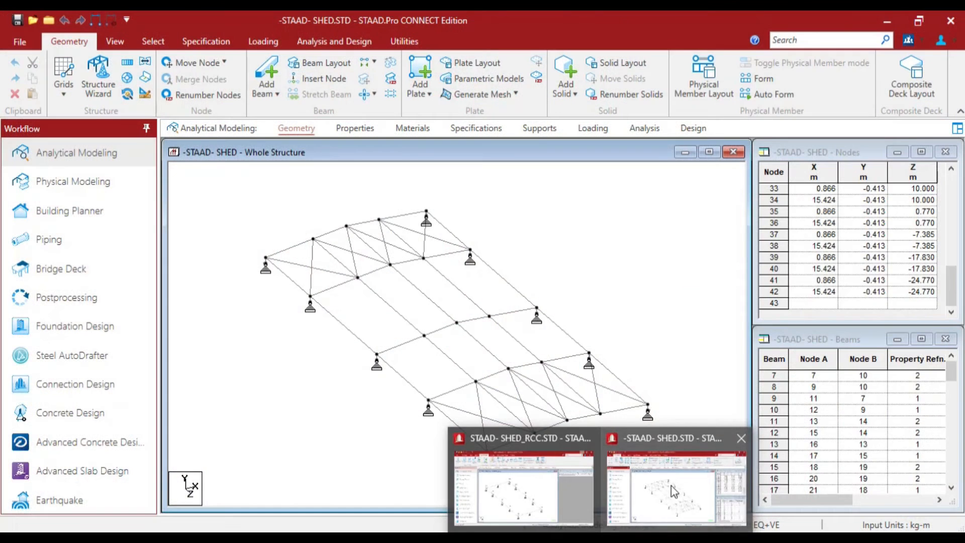
Step: Switch to the -STAAD- SHED.STD model and examine the roof structure and its supports from the opposite side
left_click(673, 490)
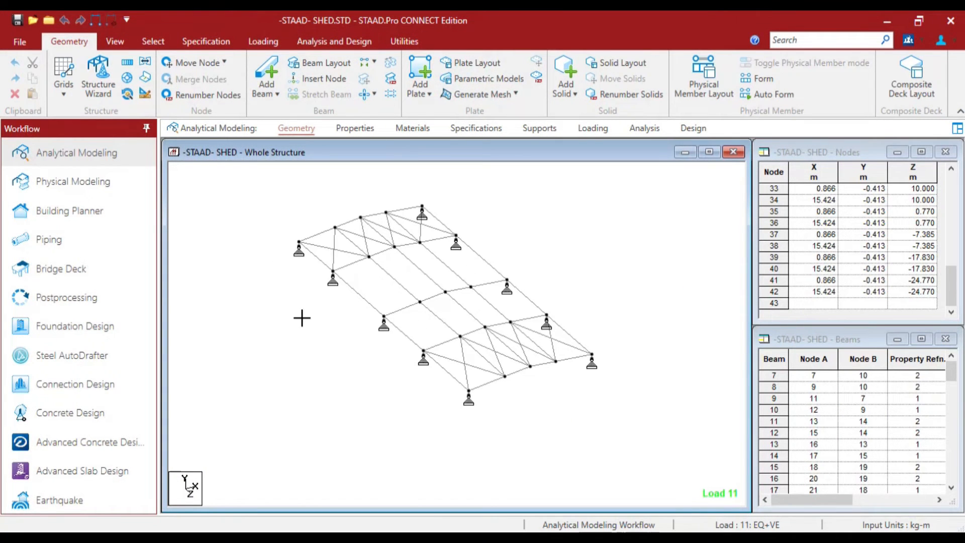
key("Right")
key("Right")
key("Right")
key("Right")
key("Right")
key("Right")
key("Right")
key("Right")
key("Right")
key("Right")
key("Right")
key("Right")
key("Right")
key("Right")
key("Right")
scroll(333, 293, "up", 3)
middle_click_drag(305, 261, 282, 297)
scroll(308, 261, "down", 1)
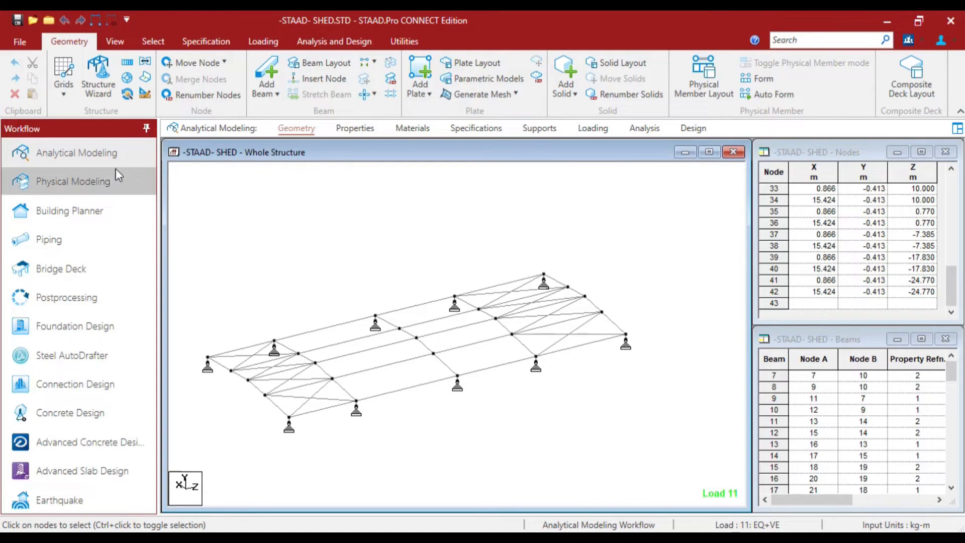
Step: Open the postprocessing results of the shed and show the whole structure in a maximized isometric view
left_click(88, 302)
key("Right")
key("Up")
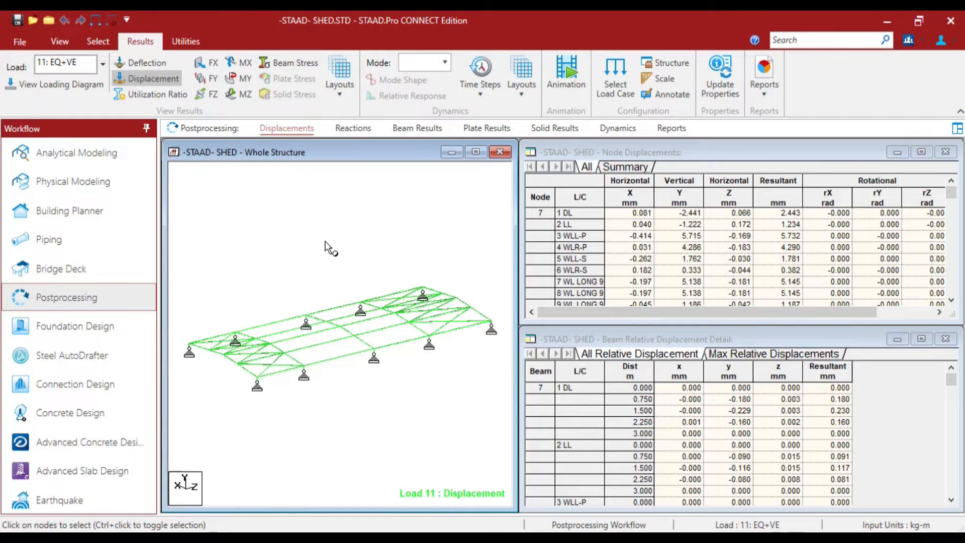
left_click(60, 41)
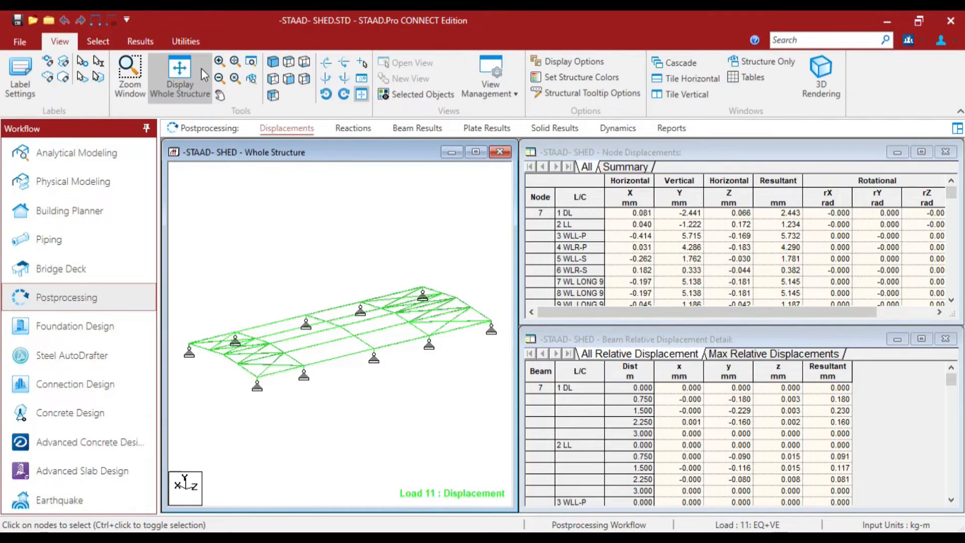
left_click(271, 62)
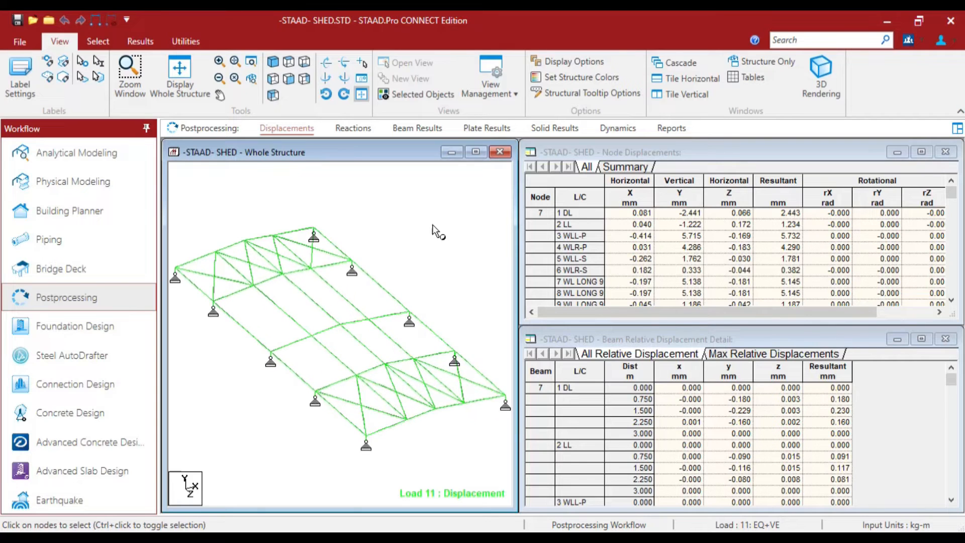
left_click(477, 151)
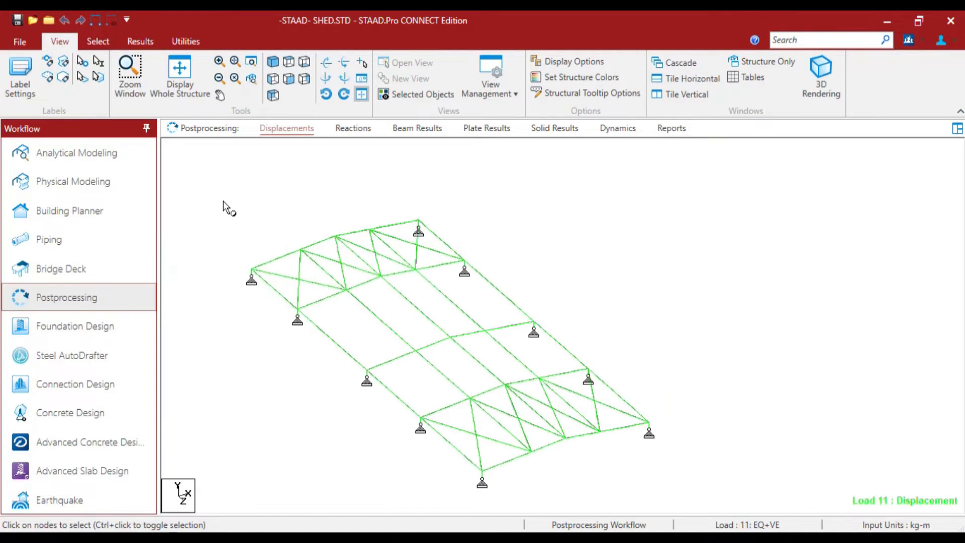
Step: Display the support reactions in a maximized structure view and select all nodes of the shed
left_click(349, 127)
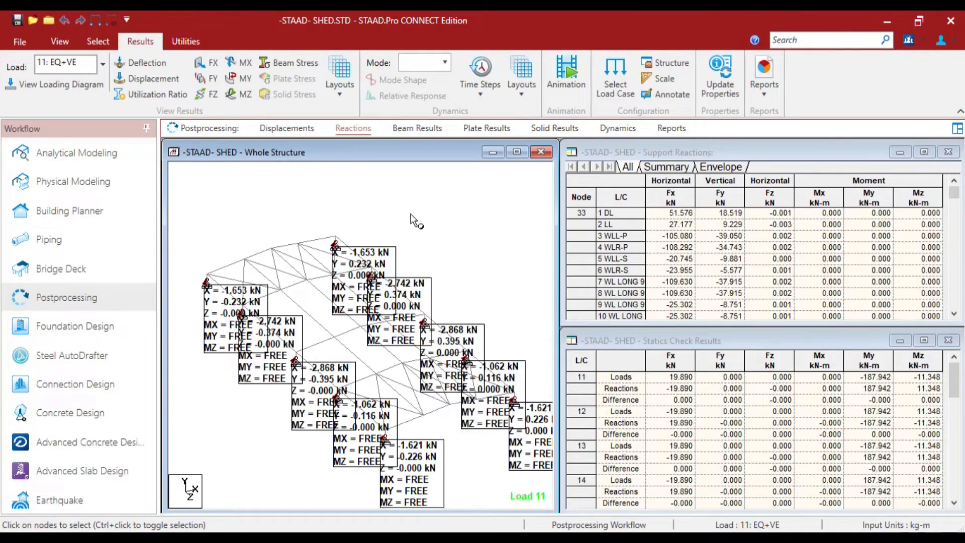
left_click(517, 151)
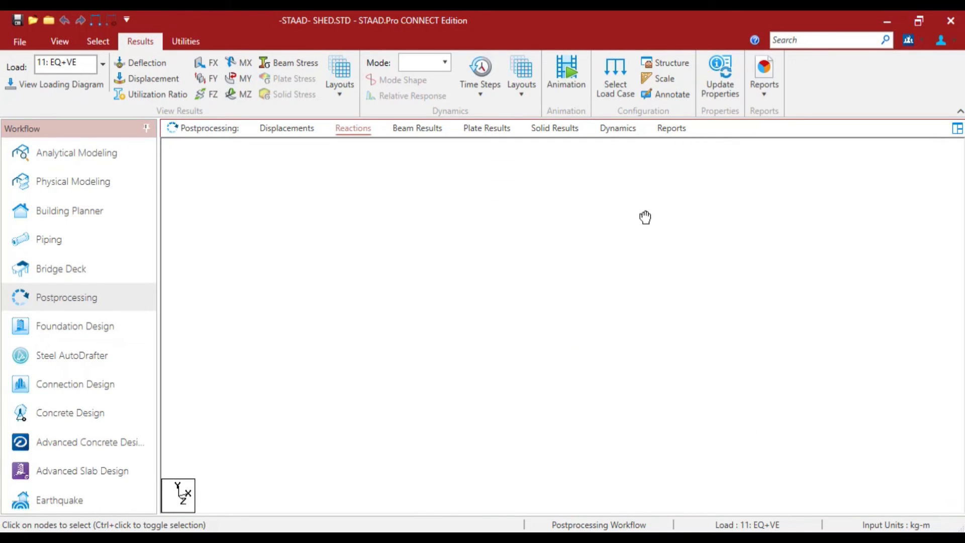
key("ctrl+a")
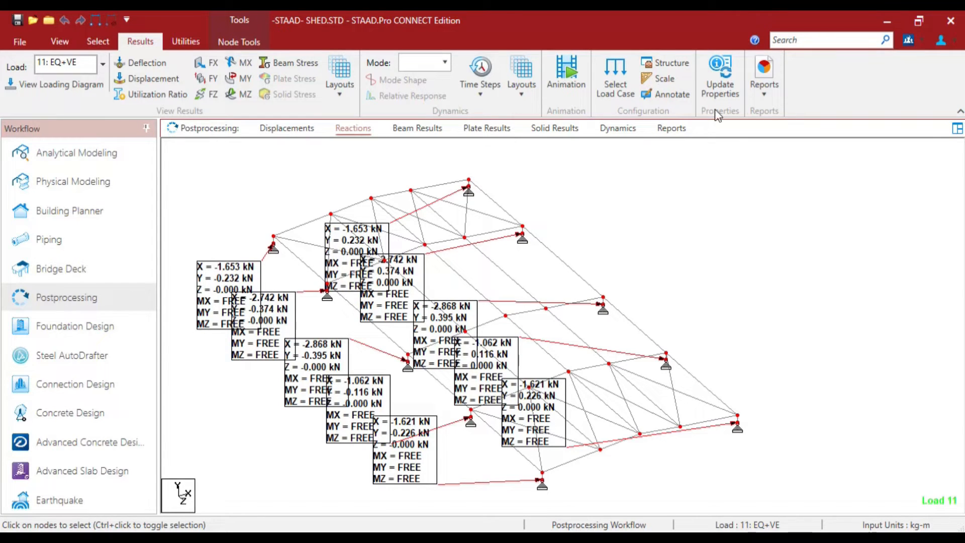
left_click(765, 89)
left_click(787, 137)
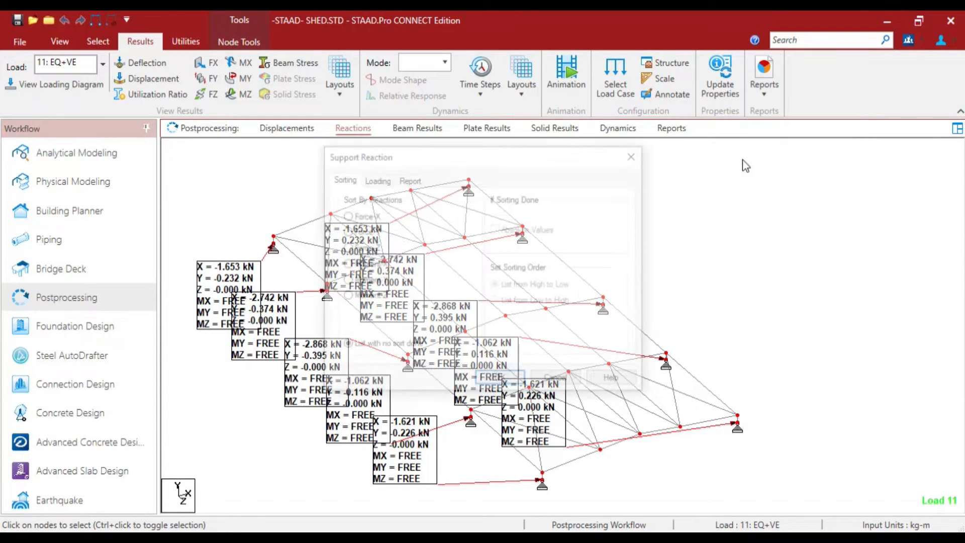
left_click(376, 178)
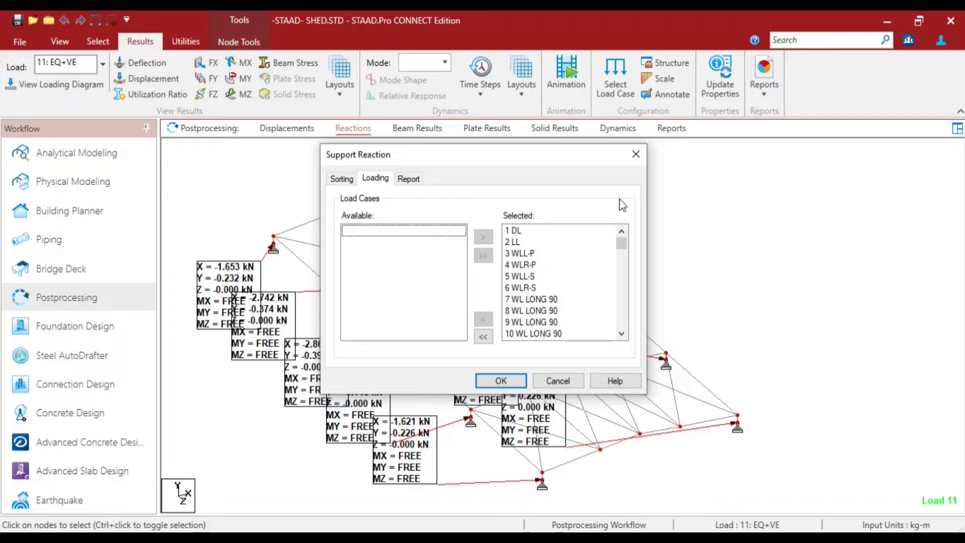
left_click(635, 154)
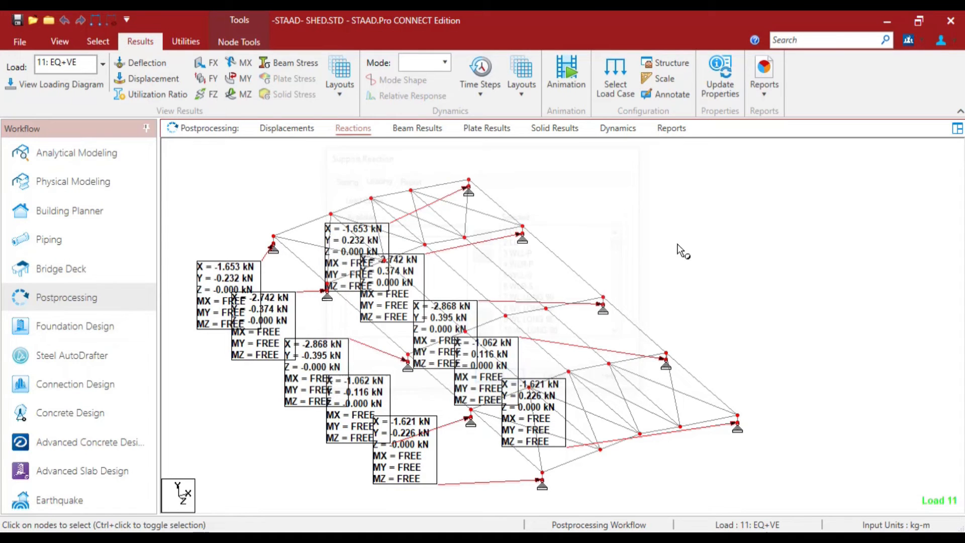
Step: Generate a Support Reaction report restricted to the primary load cases 1 DL to 14 EQ-VE
left_click(762, 92)
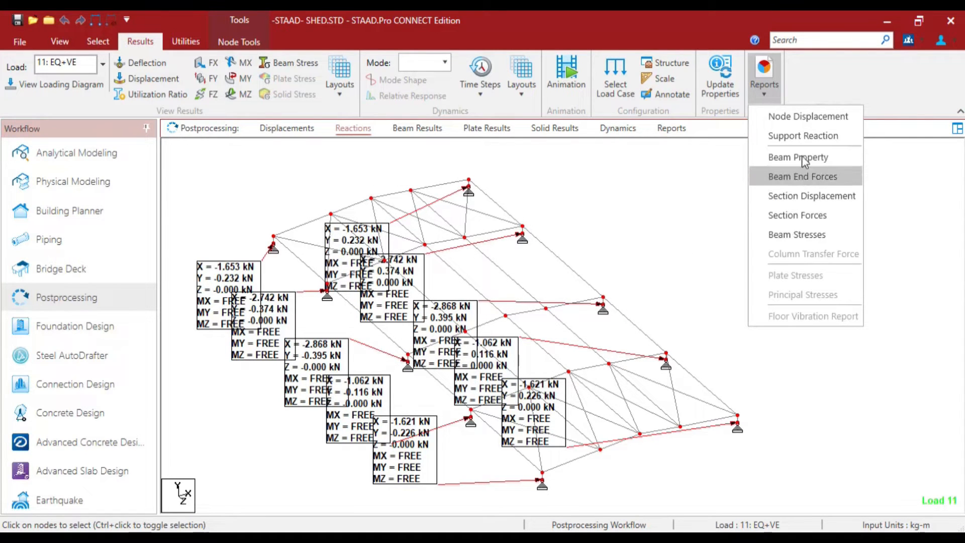
left_click(804, 136)
left_click(375, 179)
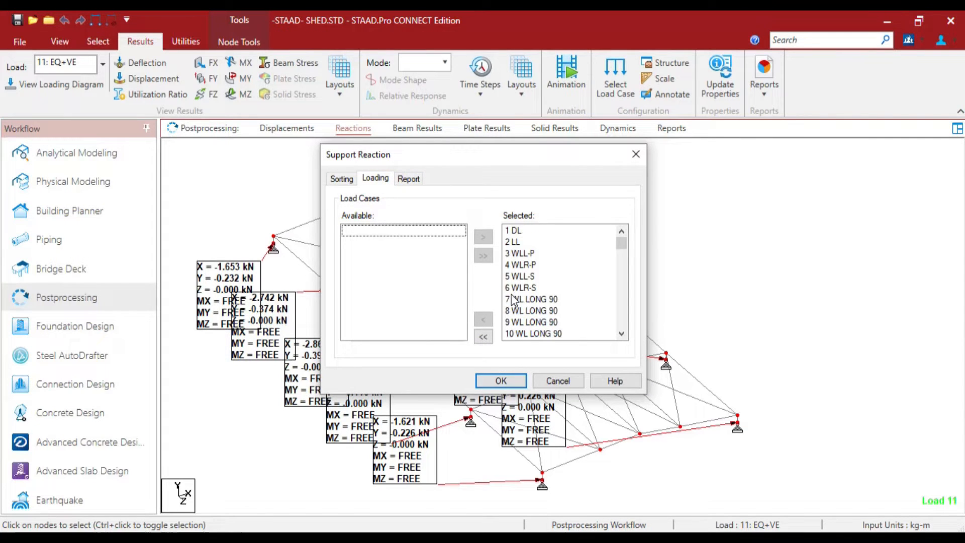
left_click(483, 337)
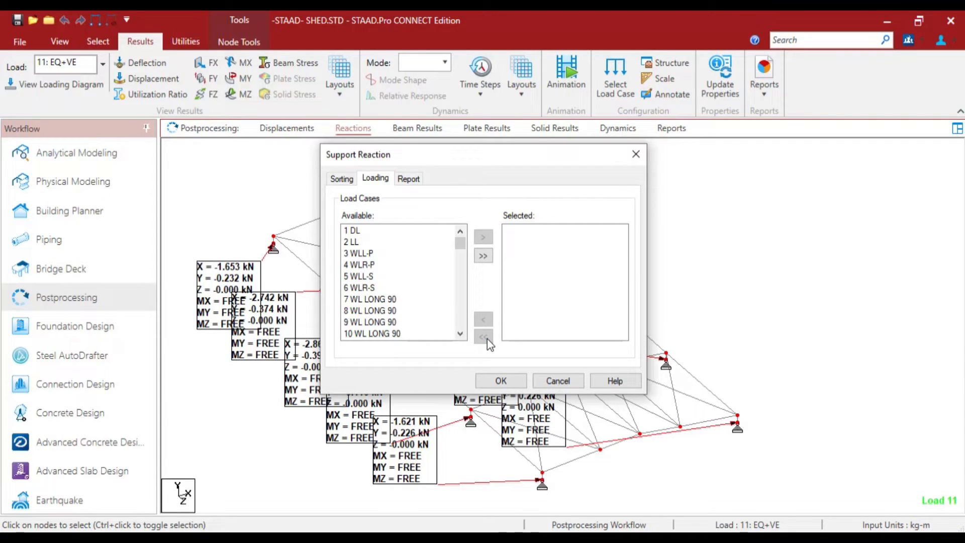
scroll(423, 287, "down", 3)
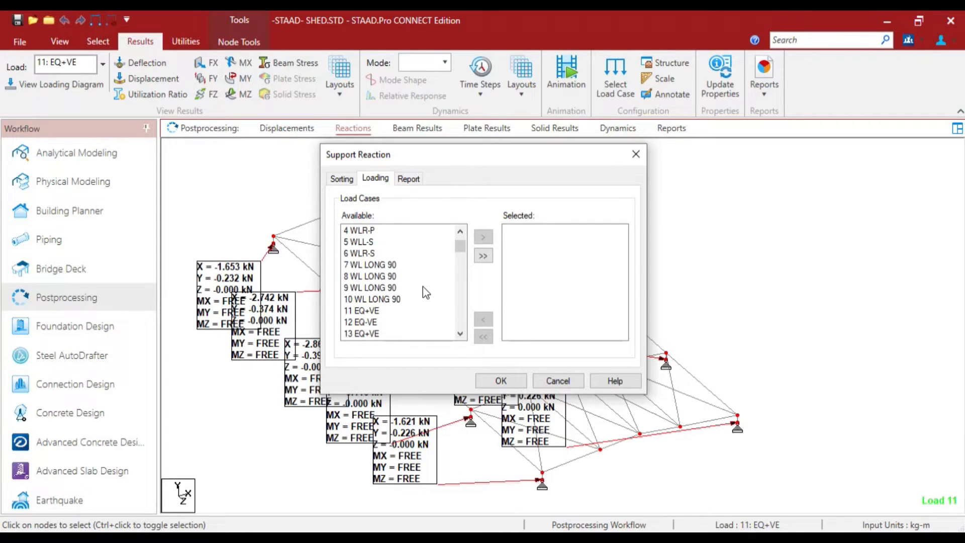
scroll(424, 286, "down", 1)
scroll(423, 292, "up", 4)
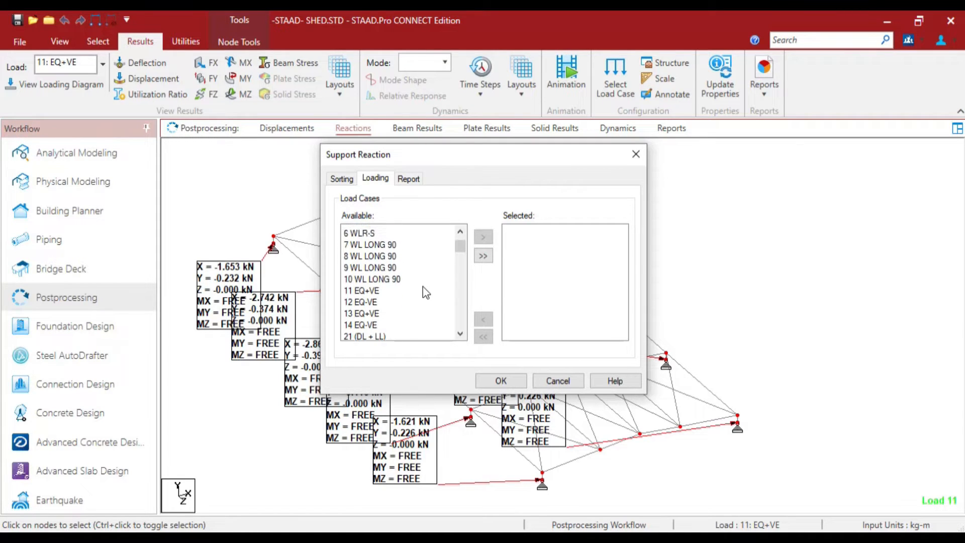
left_click_drag(384, 232, 397, 254)
left_click(484, 237)
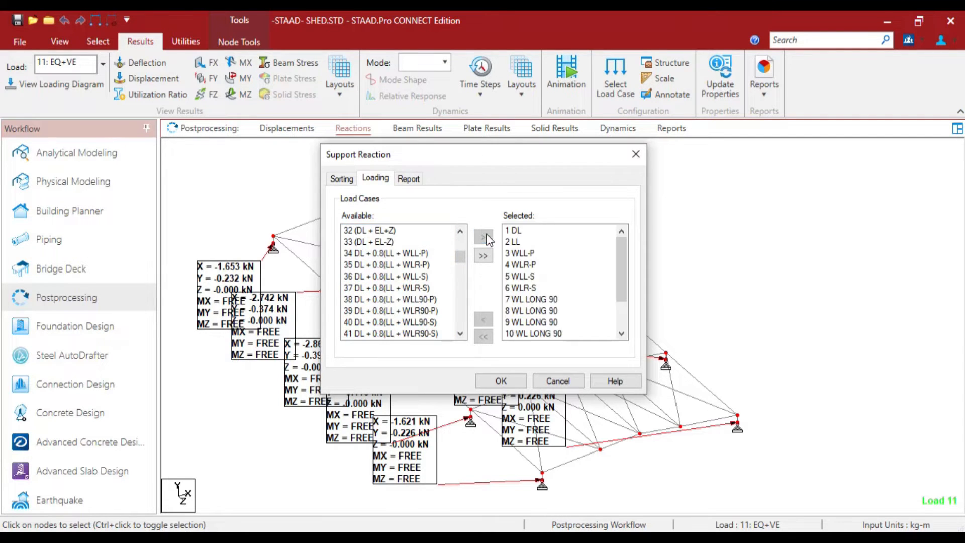
left_click(502, 381)
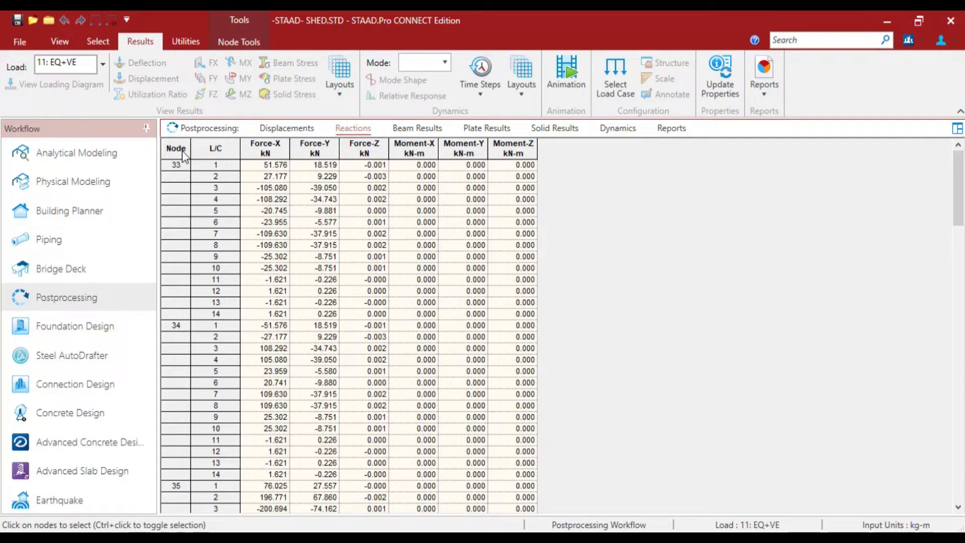
Step: Return to analytical modeling, activate the nodes cursor and select every node of the structure
left_click(113, 153)
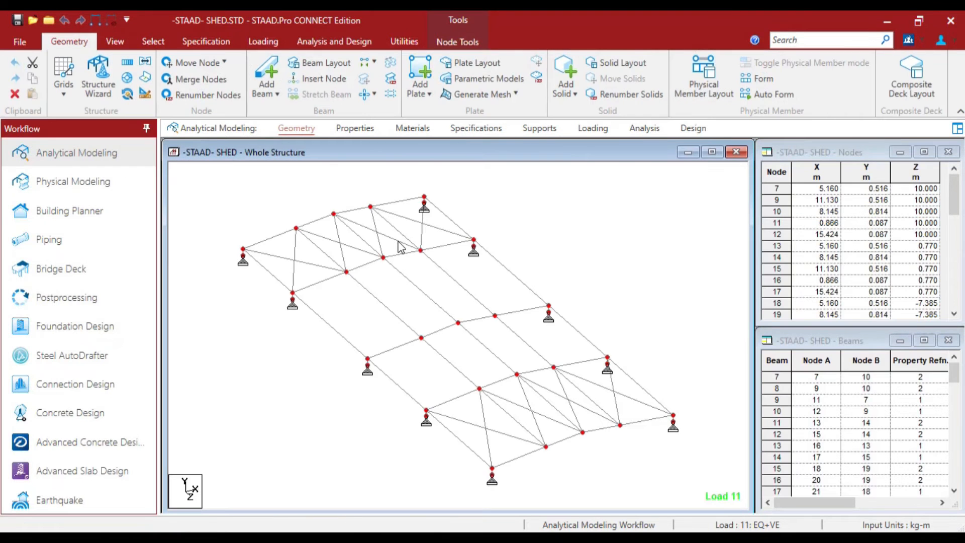
right_click(553, 216)
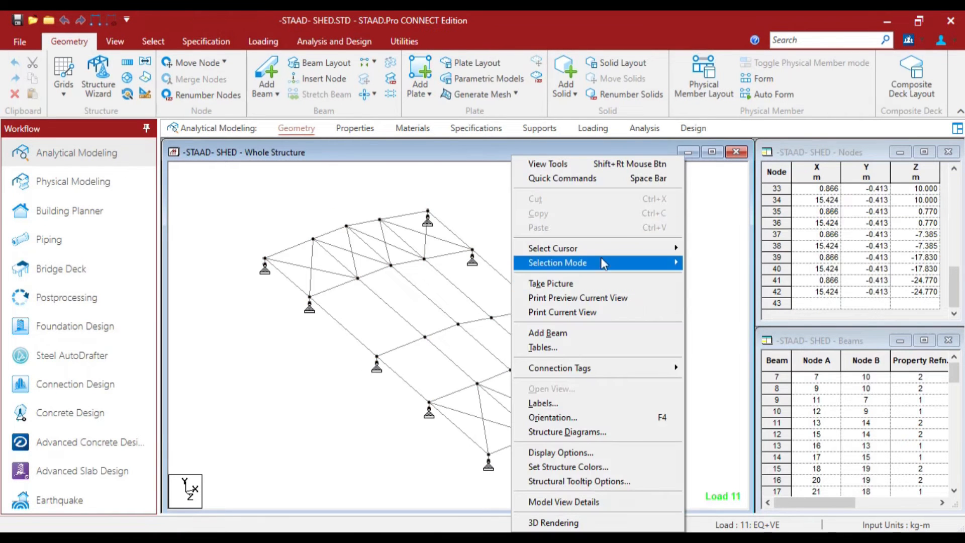
mouse_move(637, 248)
left_click(714, 250)
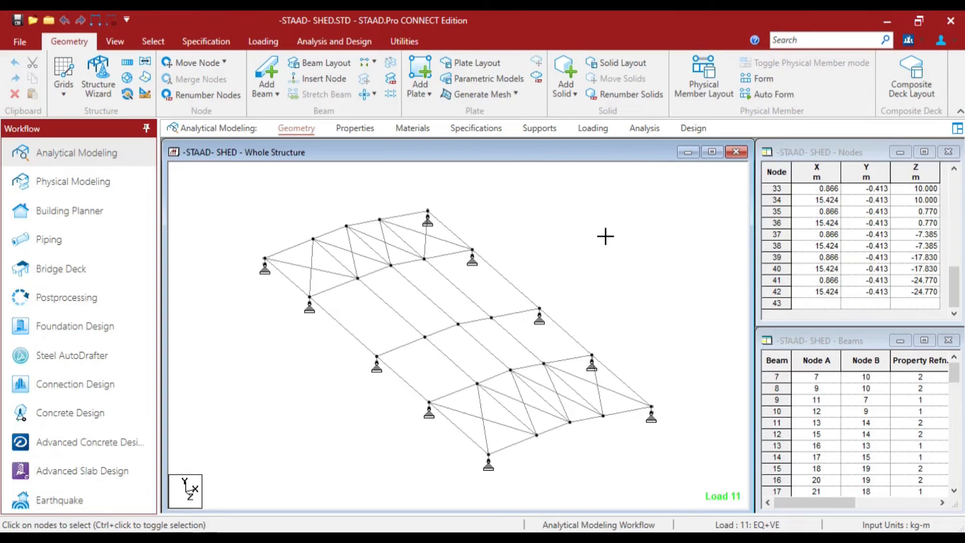
key("ctrl+a")
middle_click_drag(603, 242, 583, 254)
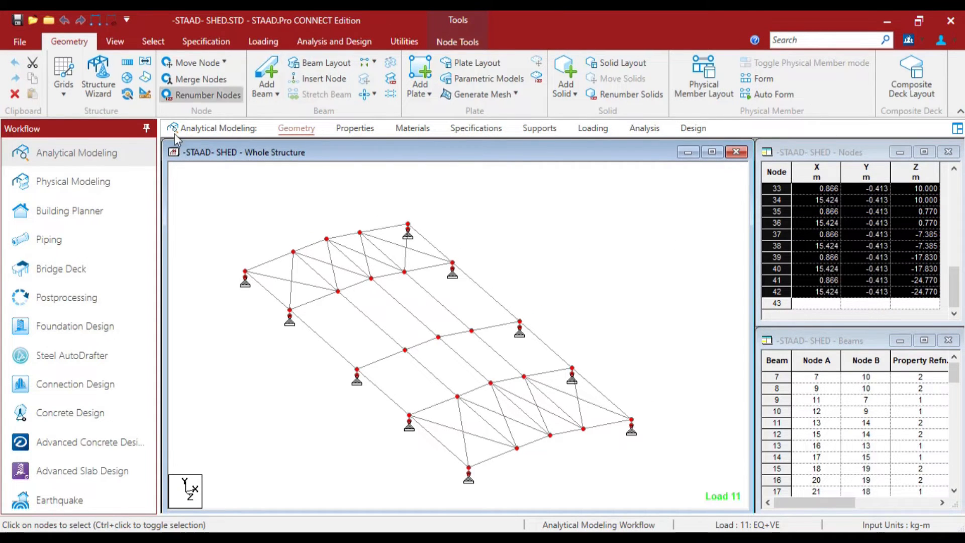
Step: Set up a Support Reaction report in the postprocessing workflow and remove all load cases from its selected list
left_click(101, 291)
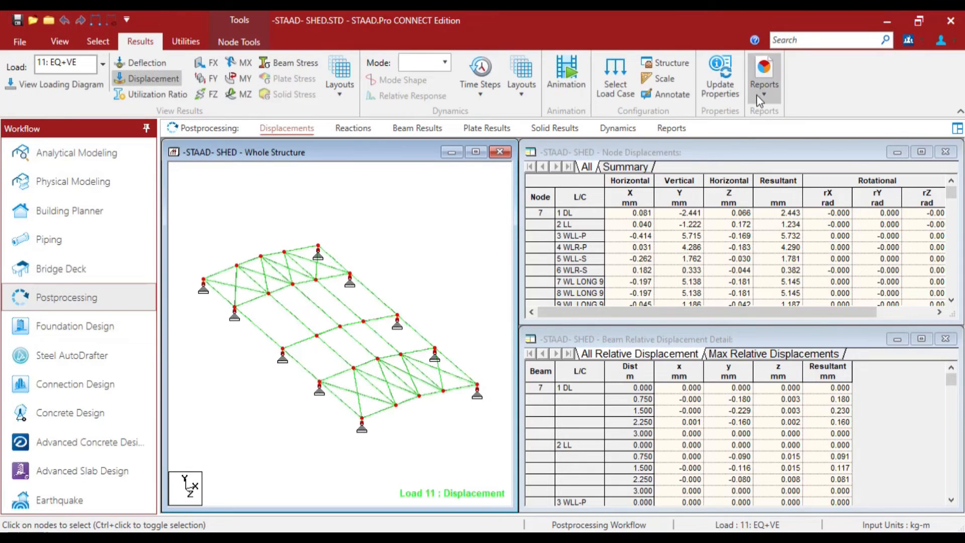
left_click(764, 76)
left_click(772, 140)
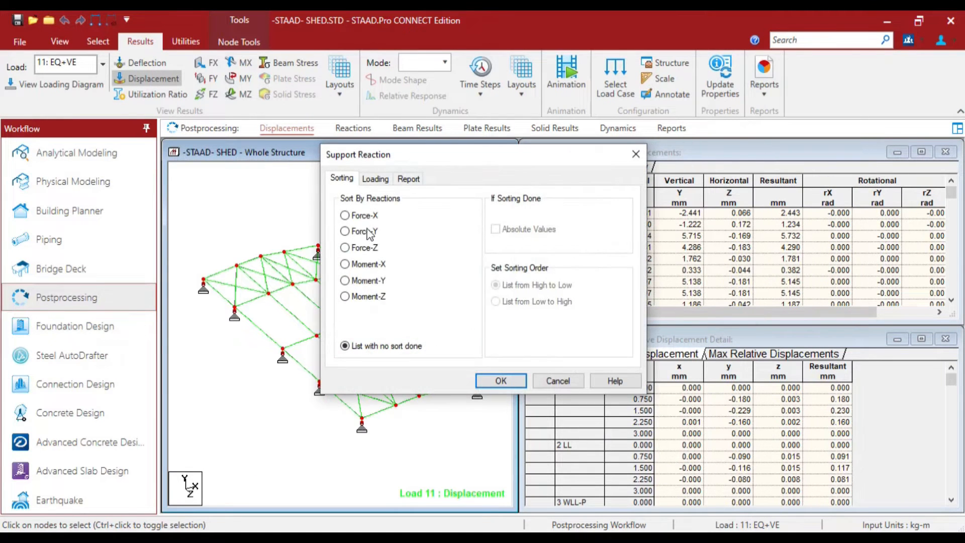
left_click(370, 179)
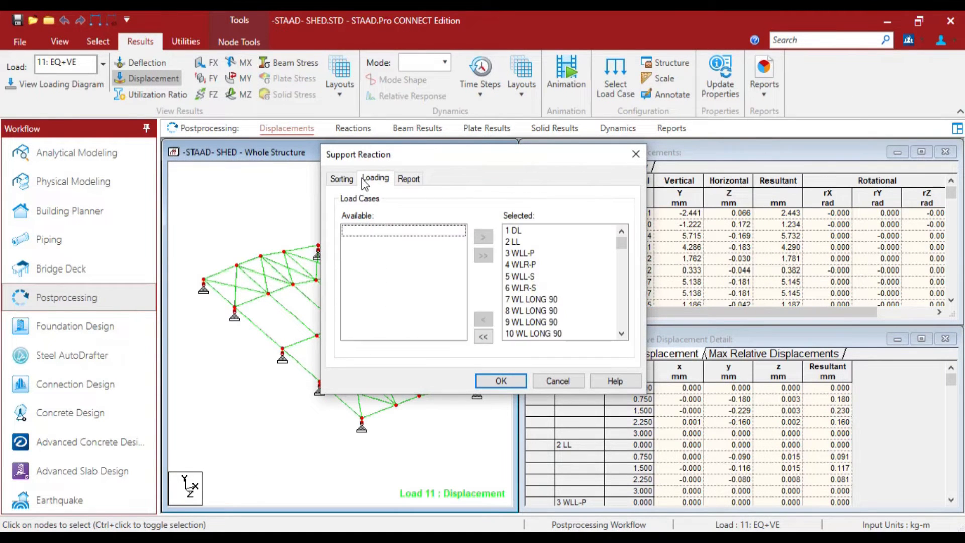
left_click(483, 336)
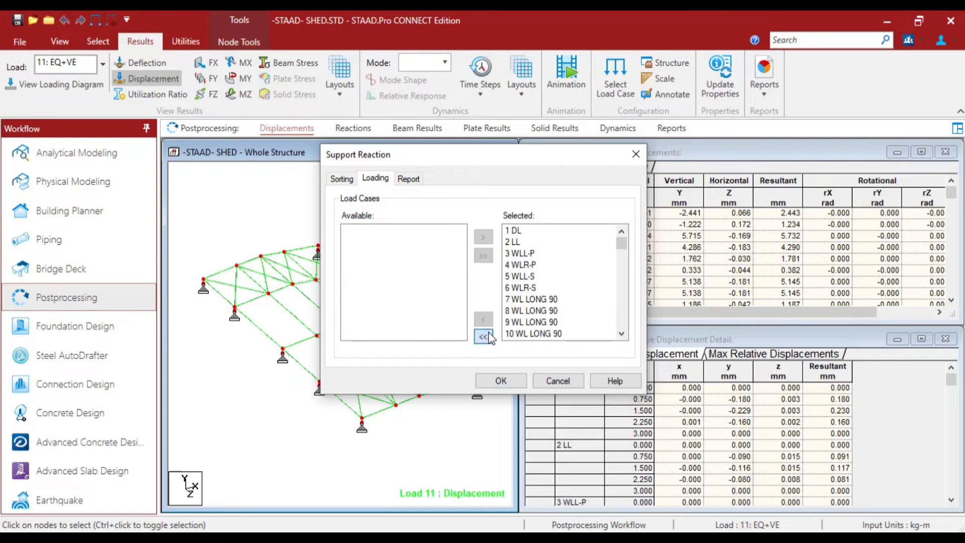
Step: Add load cases 1 DL to 14 EQ-VE to the Support Reaction report and generate it
left_click_drag(391, 258, 414, 296, "shift")
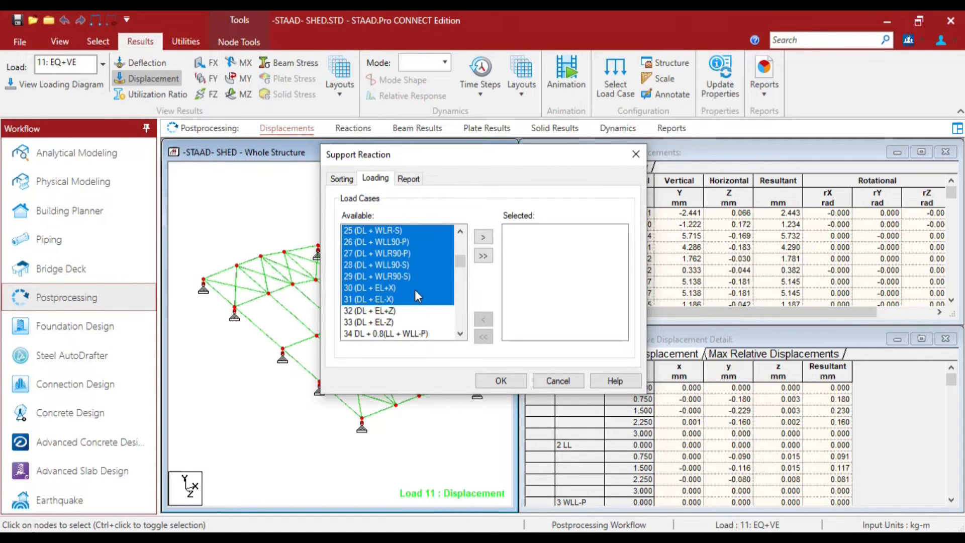
scroll(414, 290, "up", 8)
key("Home")
left_click_drag(383, 250, 404, 301)
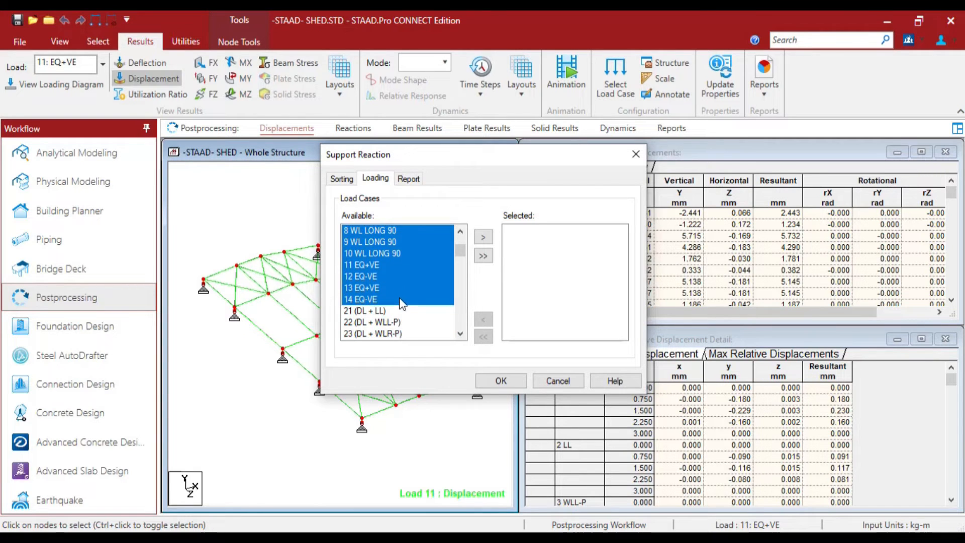
left_click(483, 237)
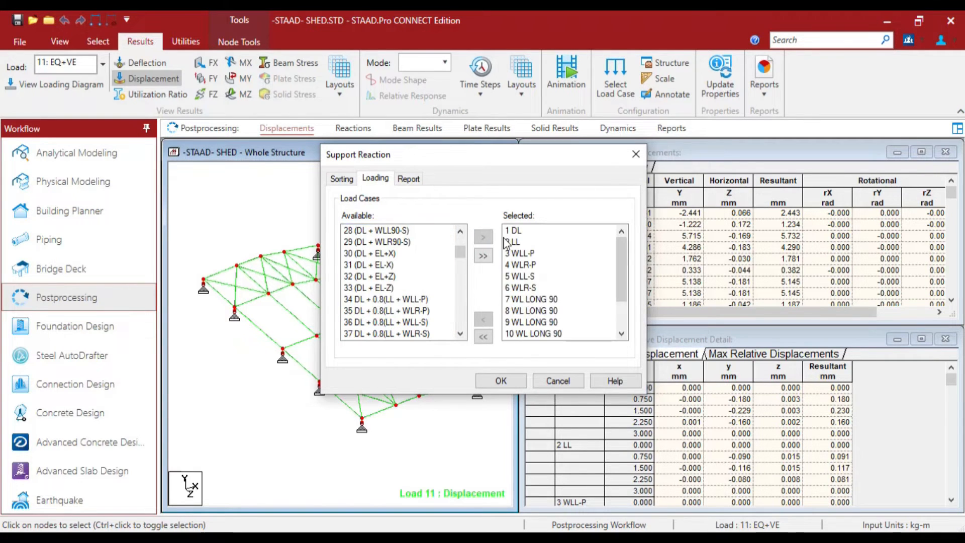
left_click(512, 381)
Step: Copy the entire support reaction table into the fixed sheet of the Reaction transfer_20240514 workbook in Excel, starting at cell A1
left_click(184, 172)
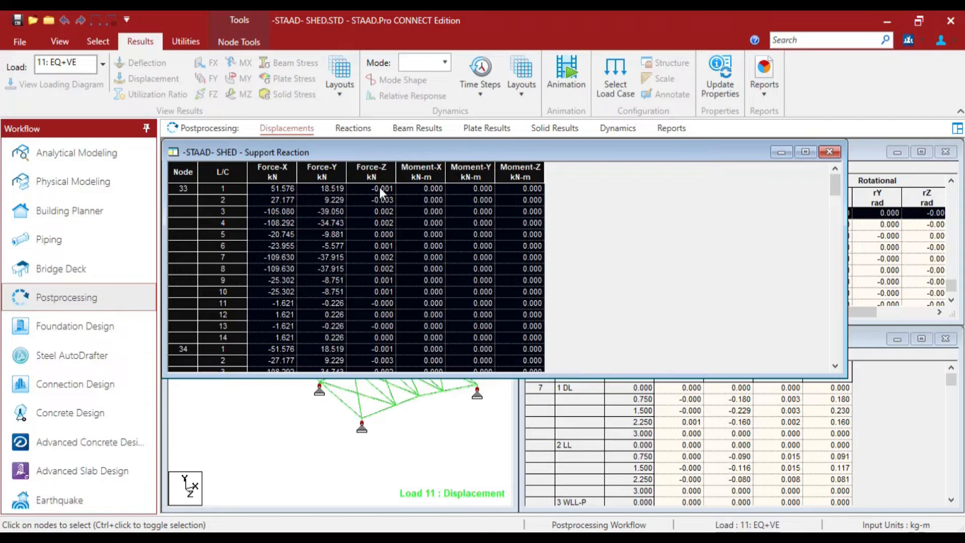
right_click(184, 173)
left_click(216, 190)
left_click(780, 153)
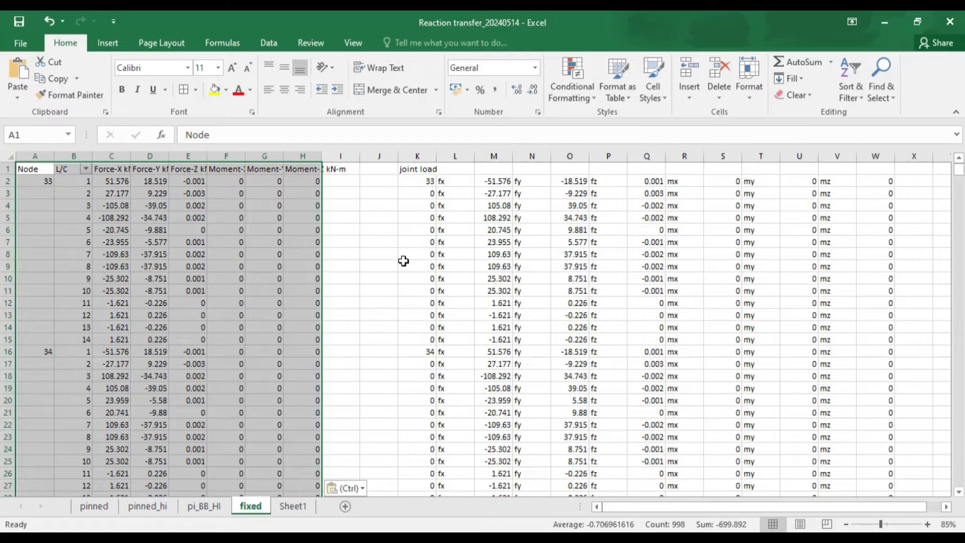
left_click(455, 243)
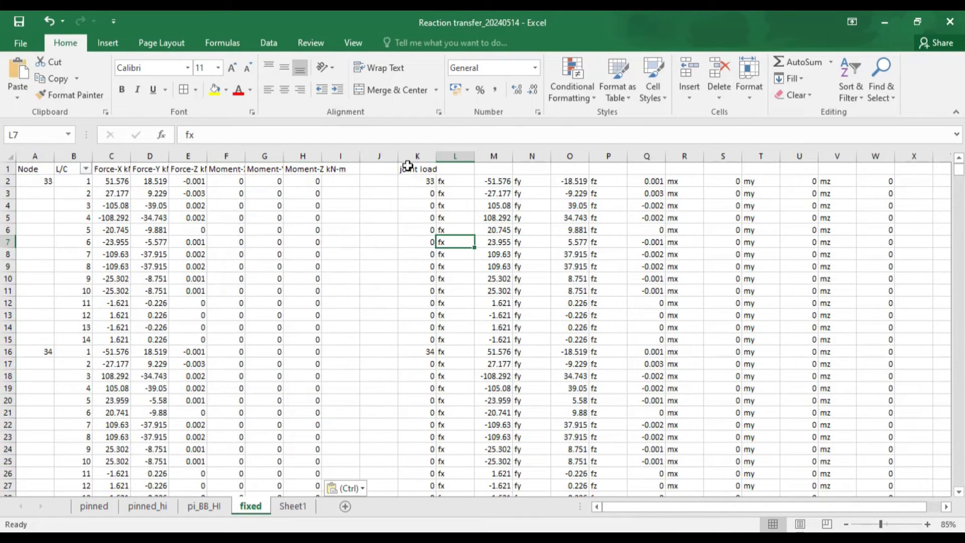
Step: Capitalize the heading in cell K1 of the fixed sheet so it reads Joint load
double_click(405, 171)
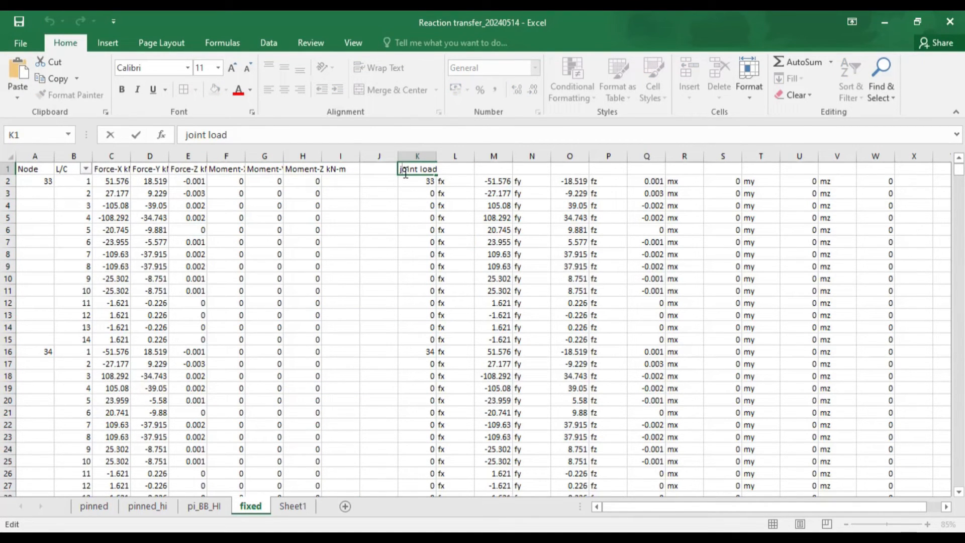
key("Return")
left_click(413, 169)
left_click(455, 181)
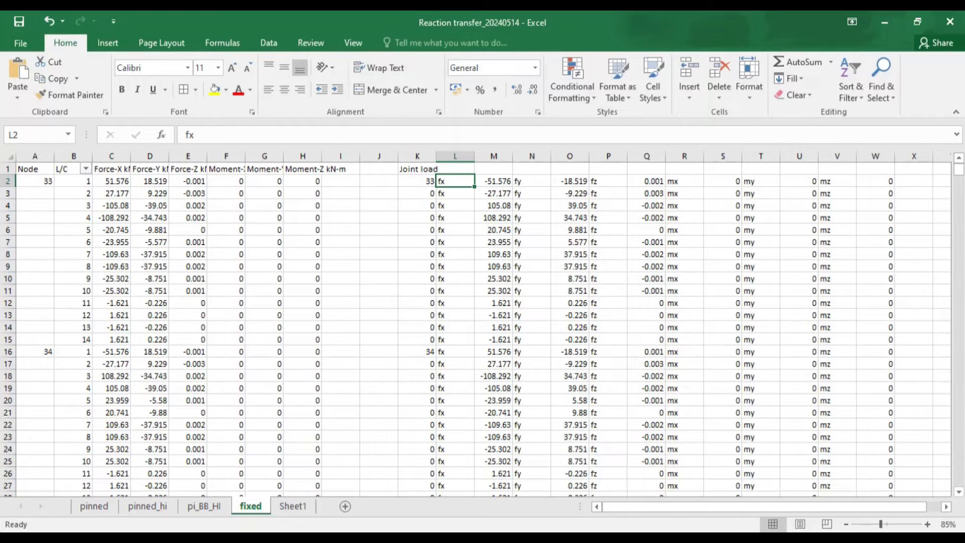
Step: Check the joint load command example on the PowerPoint slide, then examine the fx, fy, fz and mx label columns in the Excel sheet
key("alt+Tab")
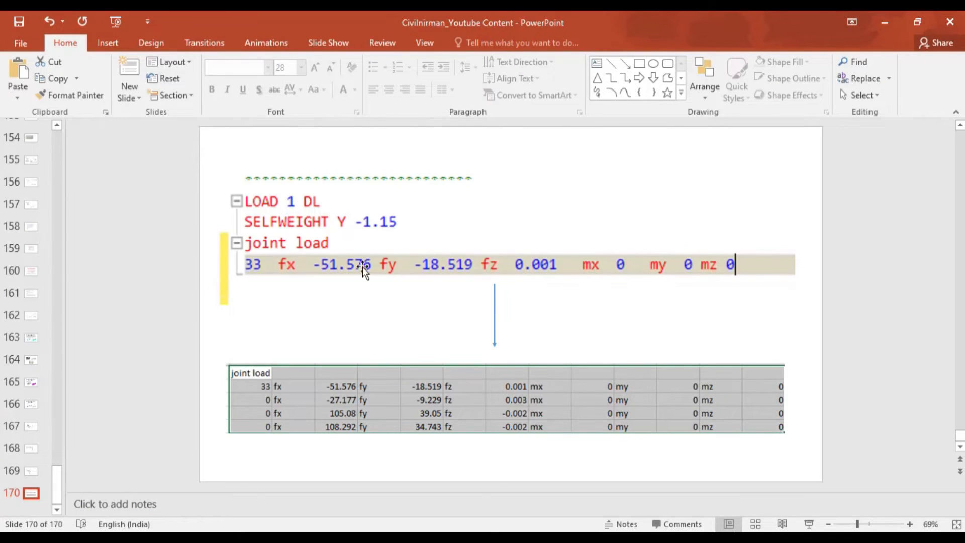
left_click(883, 21)
left_click_drag(460, 179, 467, 242)
left_click(455, 242)
left_click(450, 180)
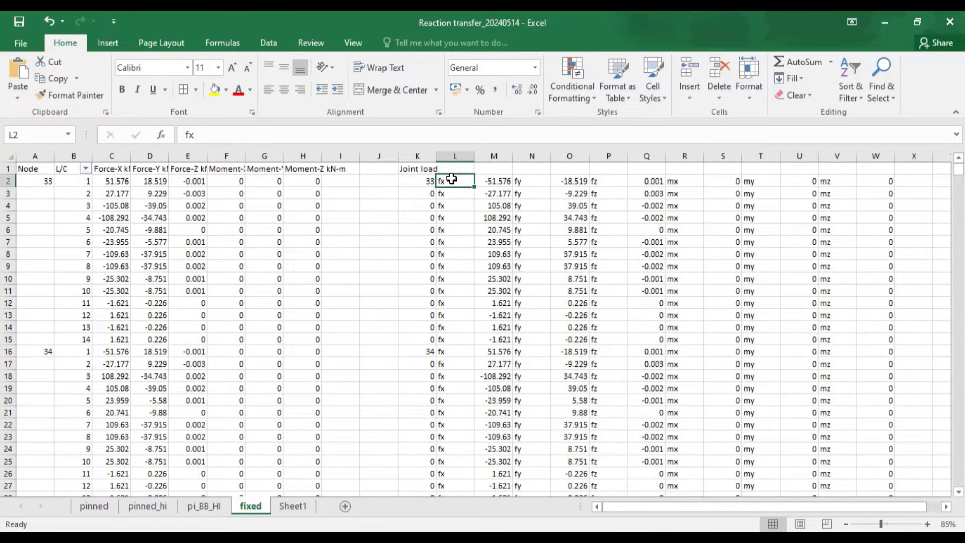
left_click(457, 196)
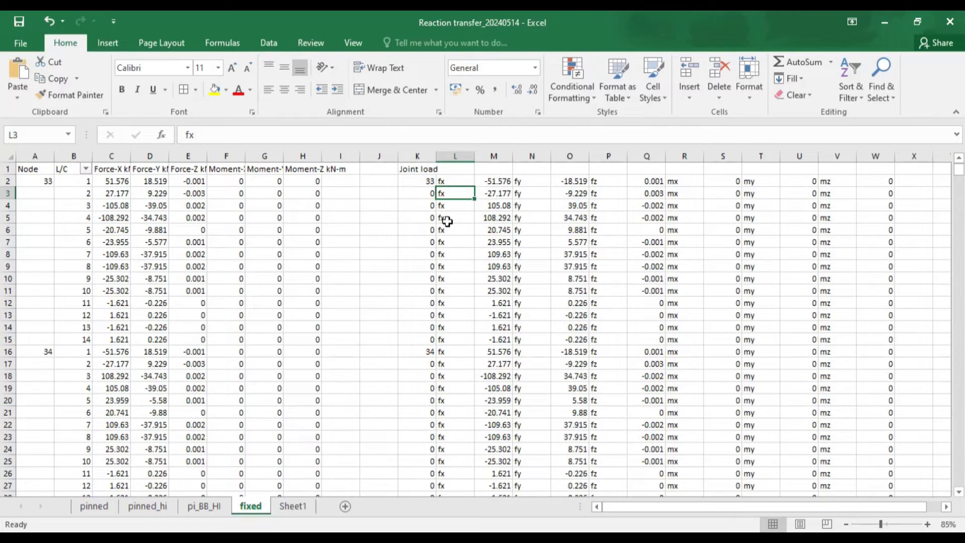
left_click(448, 180)
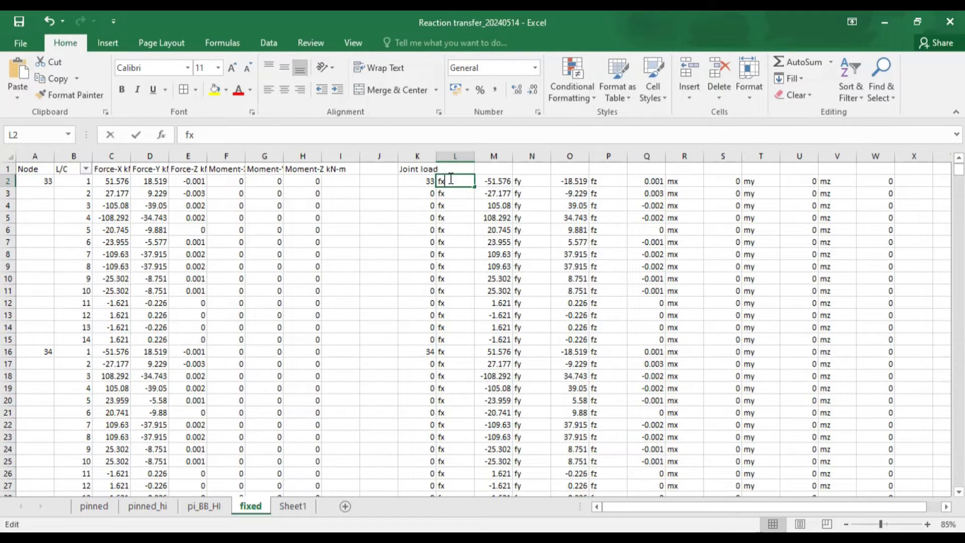
double_click(448, 192)
key("Escape")
left_click_drag(452, 181, 452, 342)
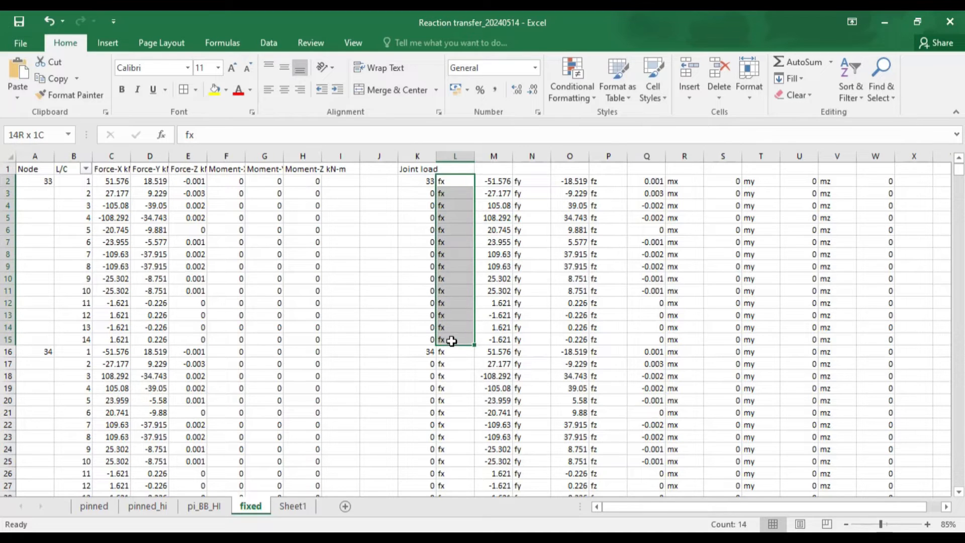
left_click_drag(530, 181, 532, 340, "ctrl")
left_click_drag(607, 182, 609, 352, "ctrl")
left_click_drag(680, 181, 680, 341, "ctrl")
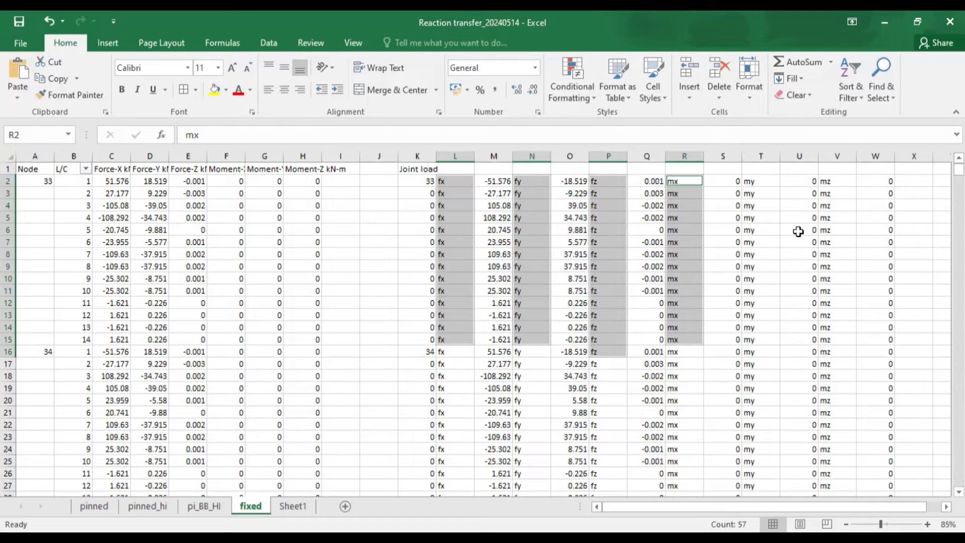
left_click(454, 205)
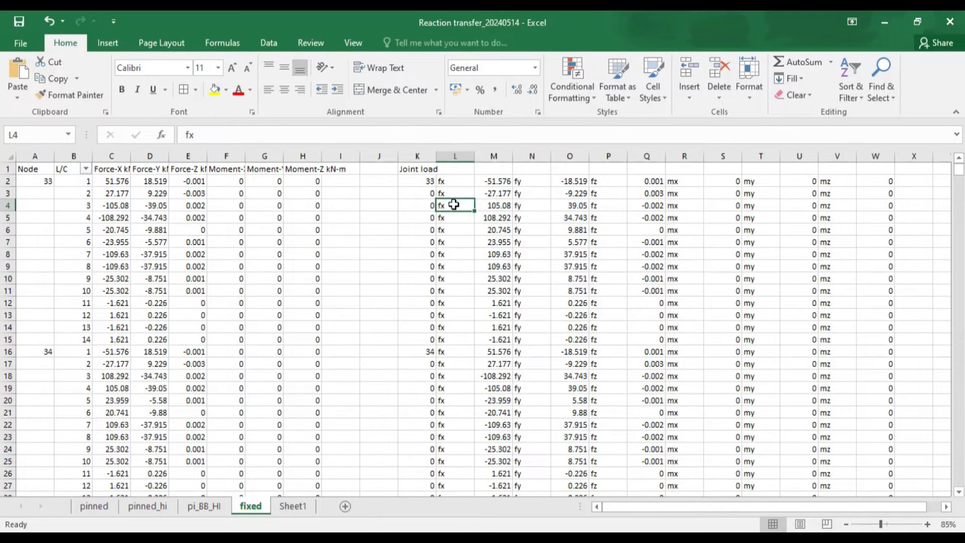
Step: Examine the sign-reversing Force-X formulas in column M, from cell M2 down to the end of the filled range
double_click(491, 182)
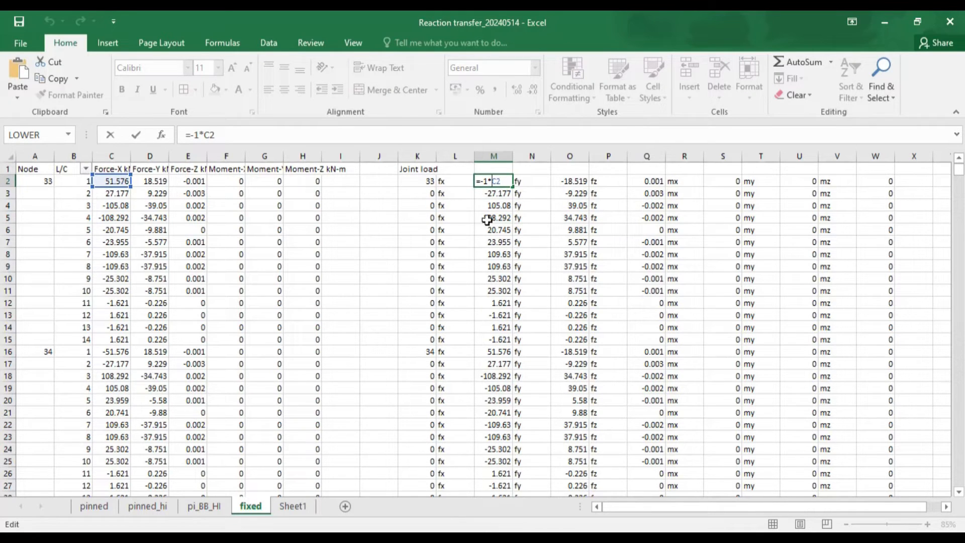
key("Escape")
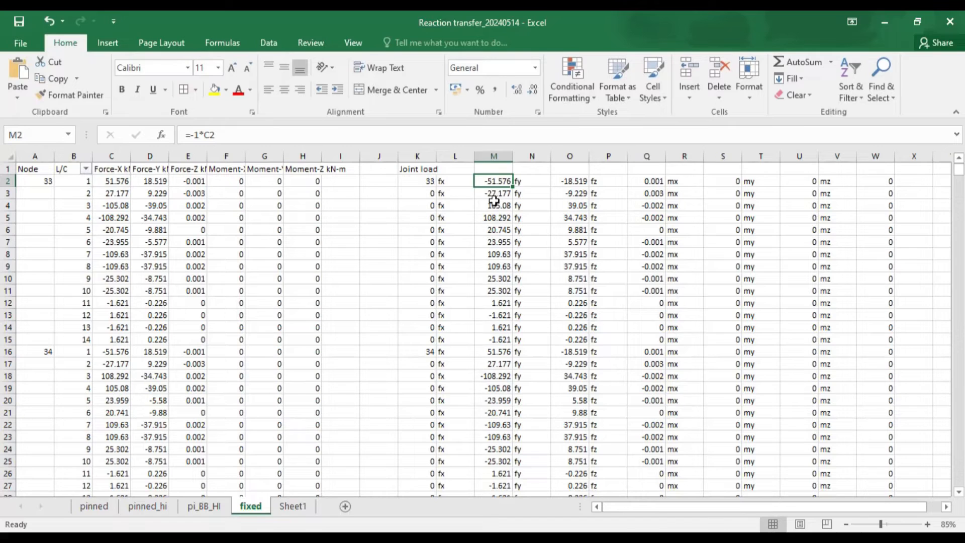
left_click_drag(512, 191, 512, 346)
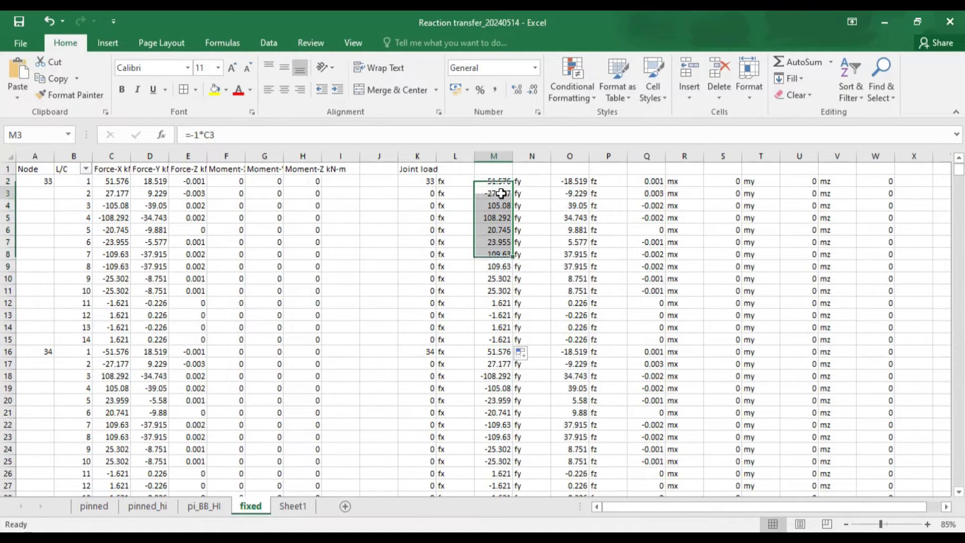
double_click(499, 193)
key("Escape")
left_click(499, 206)
key("ctrl+Down")
scroll(499, 276, "up", 20)
scroll(472, 287, "up", 8)
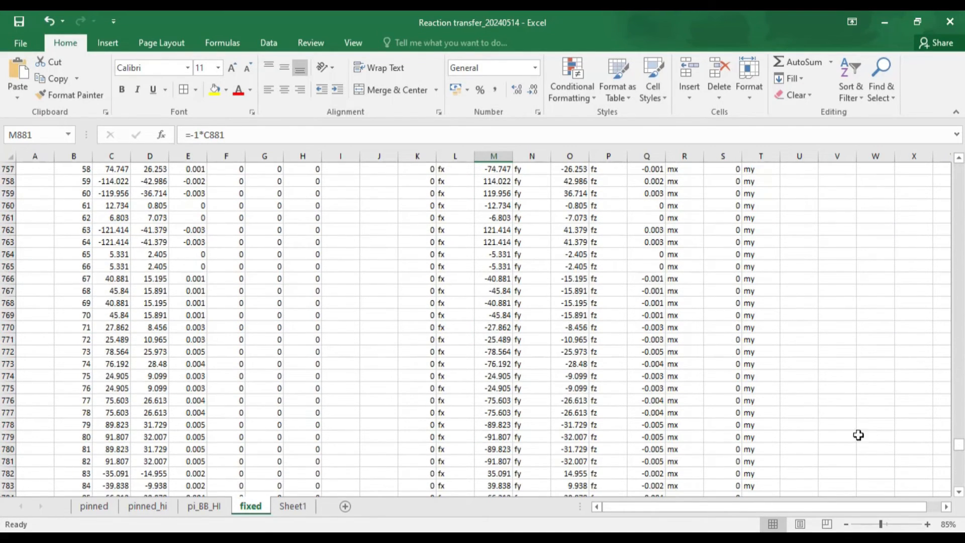
left_click_drag(957, 445, 957, 383)
double_click(502, 194)
key("Escape")
left_click(499, 206)
double_click(498, 206)
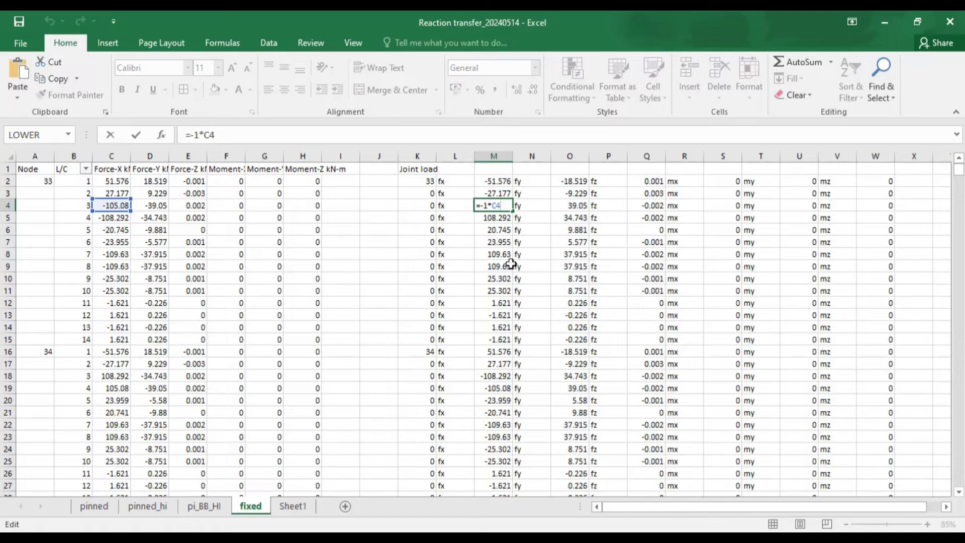
key("Escape")
Step: Clear cell M2 and re-enter its Force-X sign reversal as =C2*-1
left_click(502, 183)
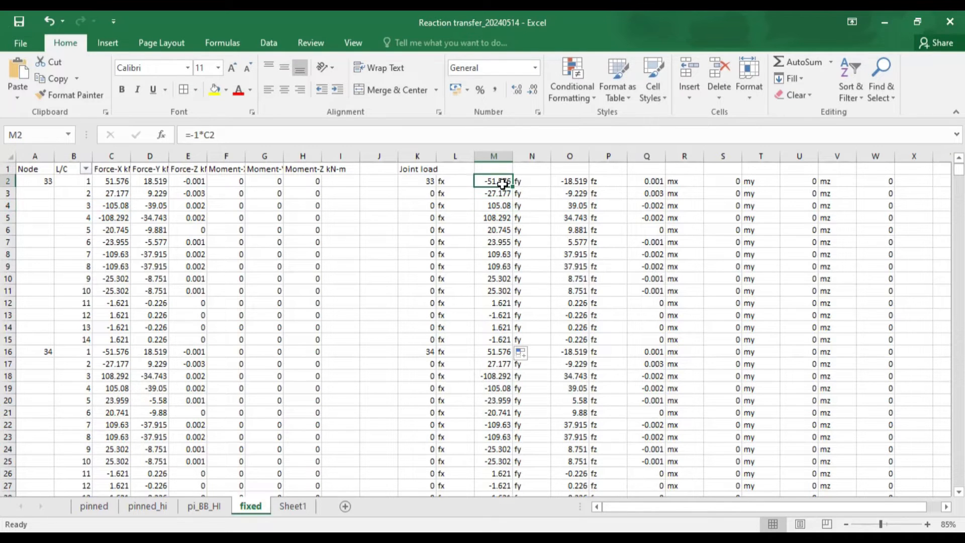
key("Delete")
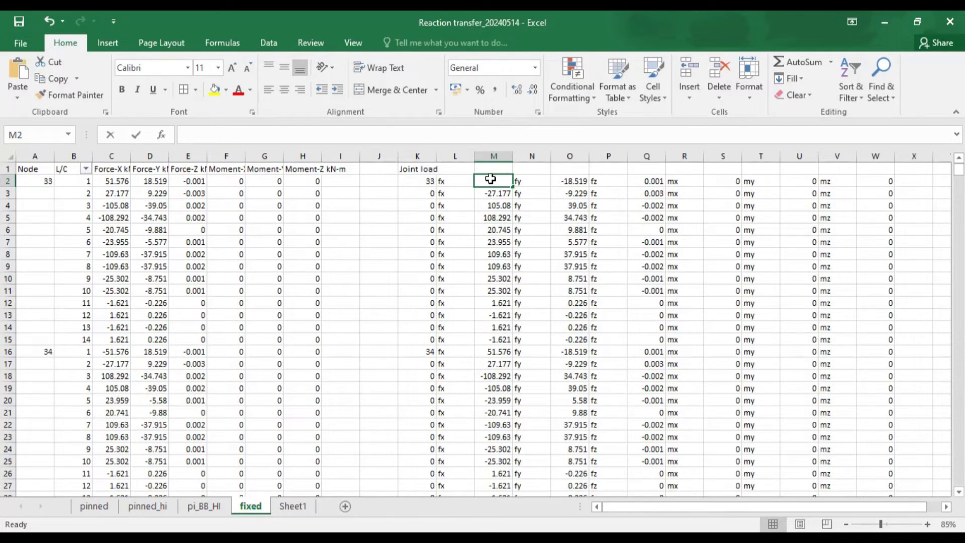
double_click(491, 179)
type("=")
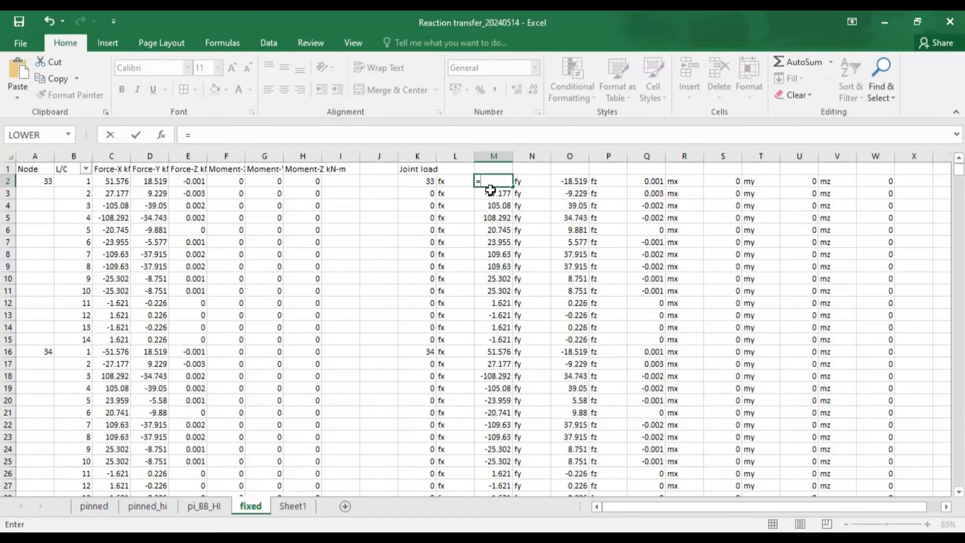
left_click(105, 182)
type("*-1")
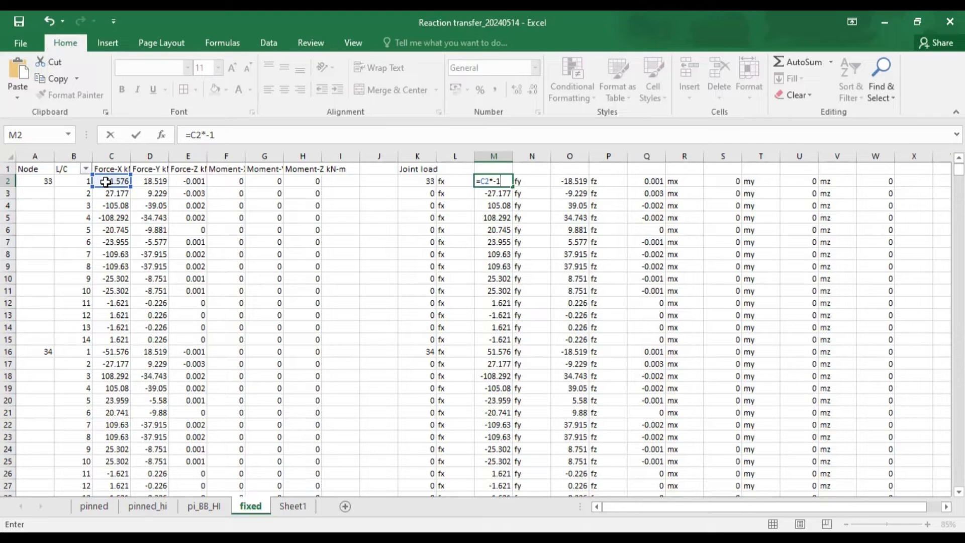
key("Return")
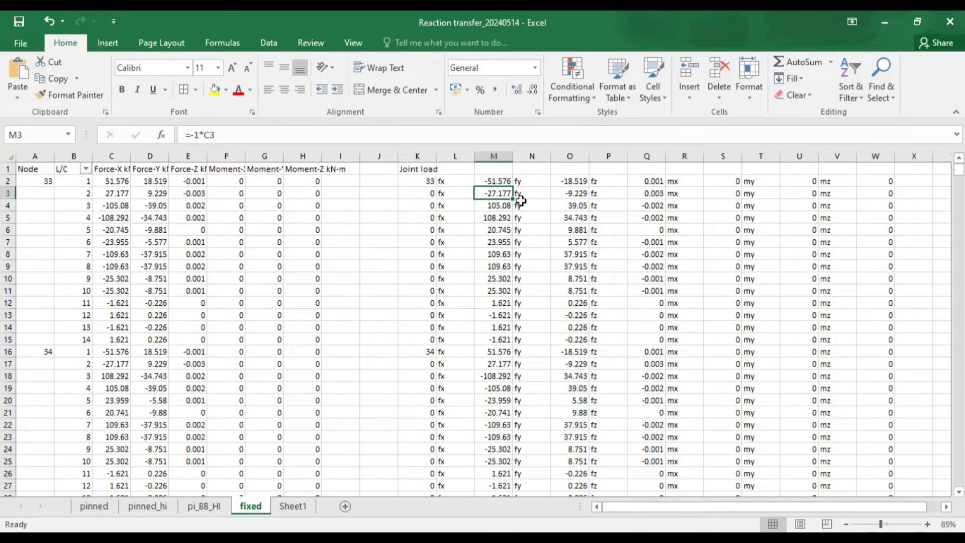
Step: Examine the formulas in O2, Q2 and S2 and the node references in column K beneath the Joint load heading
double_click(571, 182)
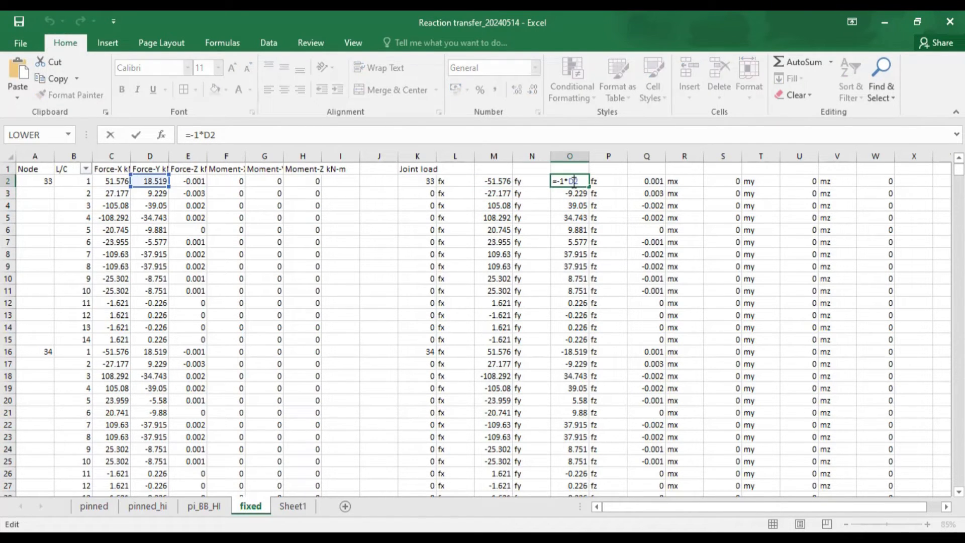
key("Escape")
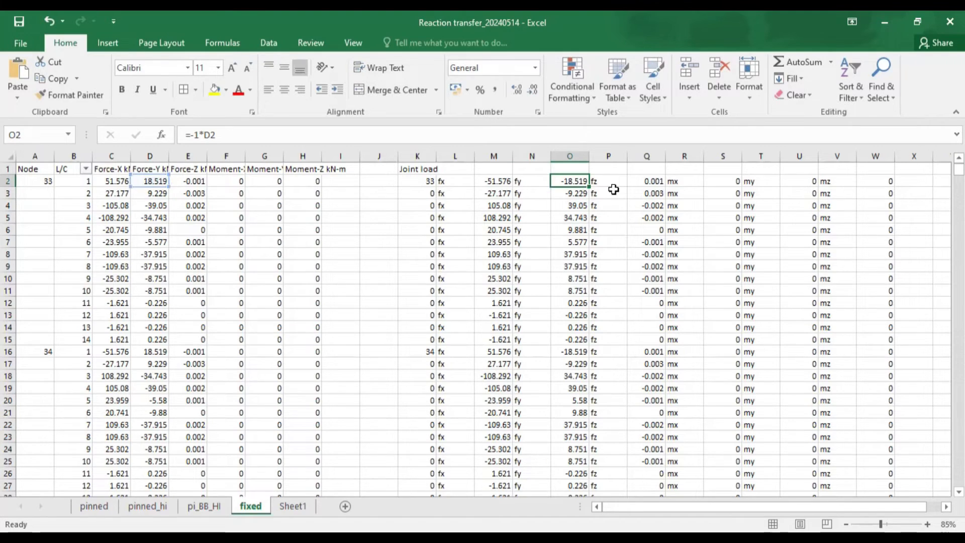
double_click(653, 182)
key("Escape")
left_click(737, 180)
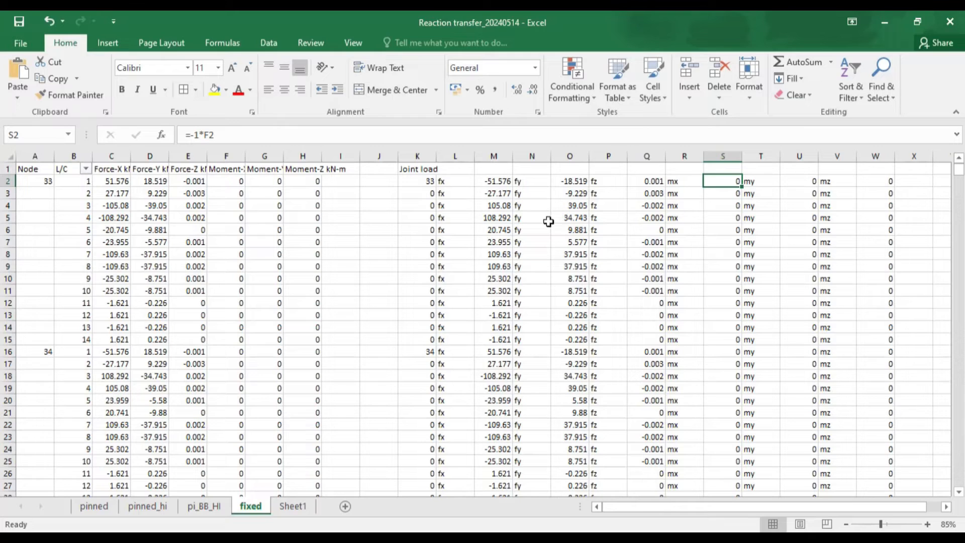
left_click_drag(423, 192, 424, 336)
double_click(421, 191)
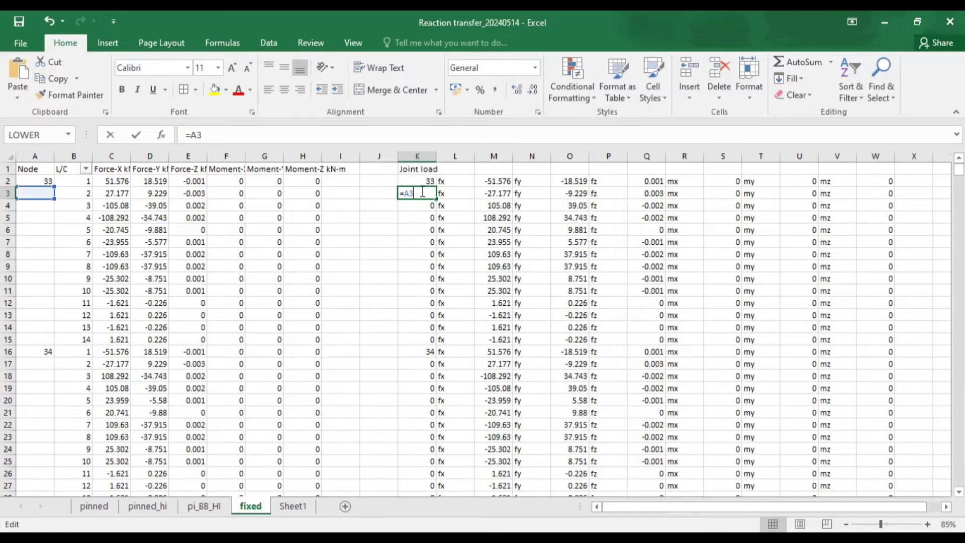
key("Escape")
double_click(421, 191)
key("Escape")
double_click(420, 204)
key("Escape")
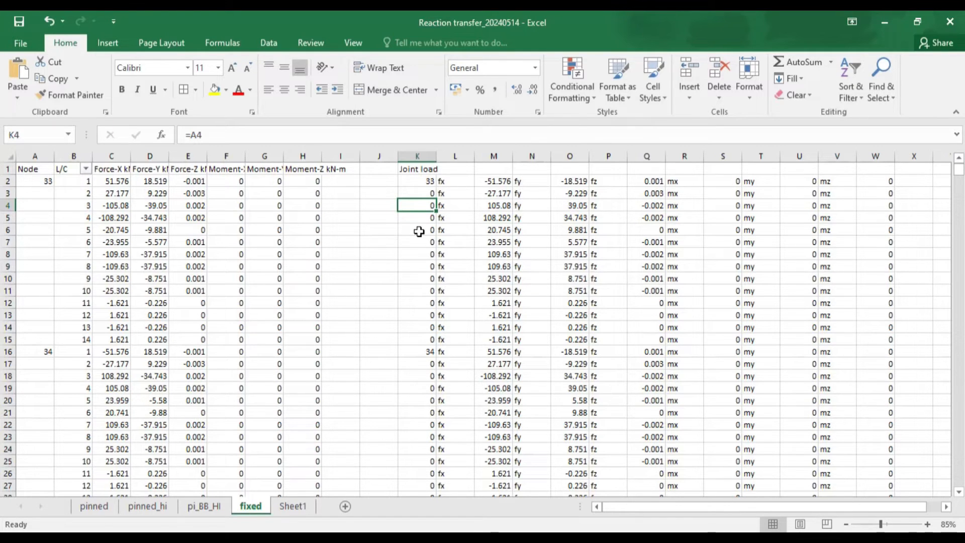
Step: Enter =A2 in cell A3 and fill it down to A15 to repeat the node number for all 14 load cases
double_click(38, 193)
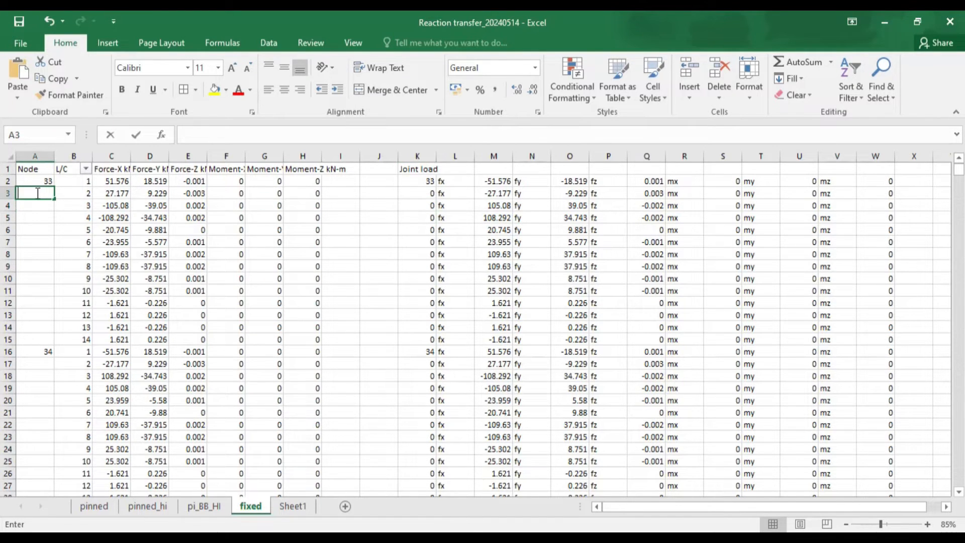
key("Escape")
type("=")
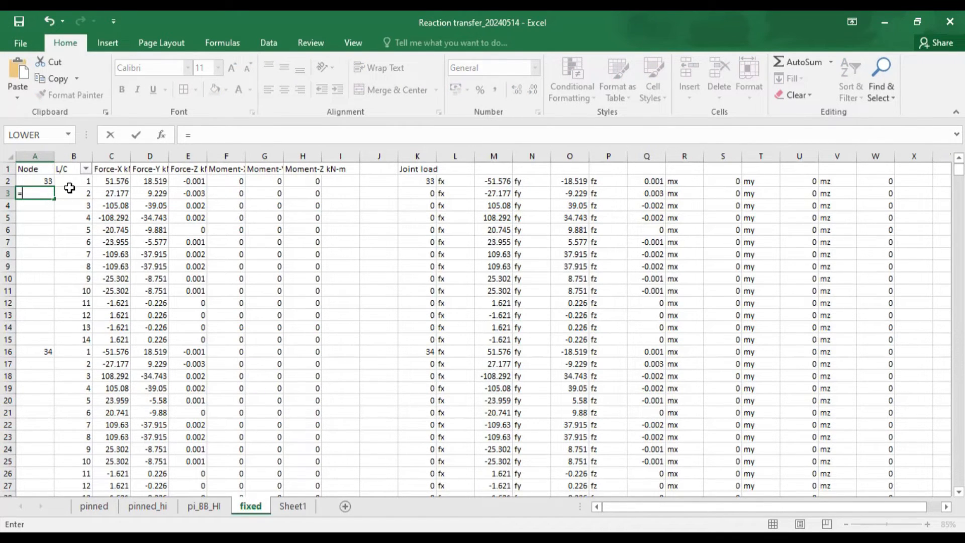
left_click(32, 180)
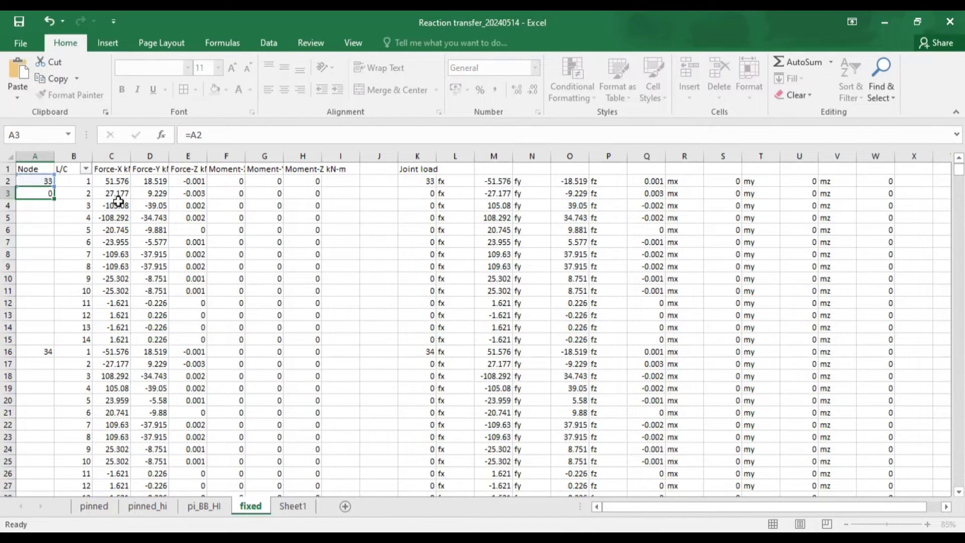
key("Return")
left_click(49, 196)
left_click_drag(55, 199, 56, 345)
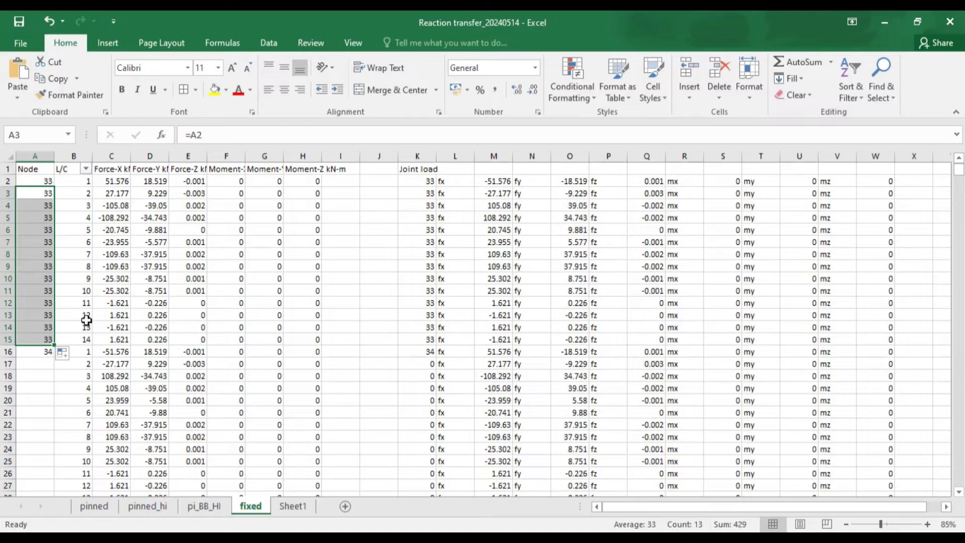
Step: Enter =A16 in cell A17 and fill it down to A29 to repeat the second node's number
left_click(34, 362)
type("=")
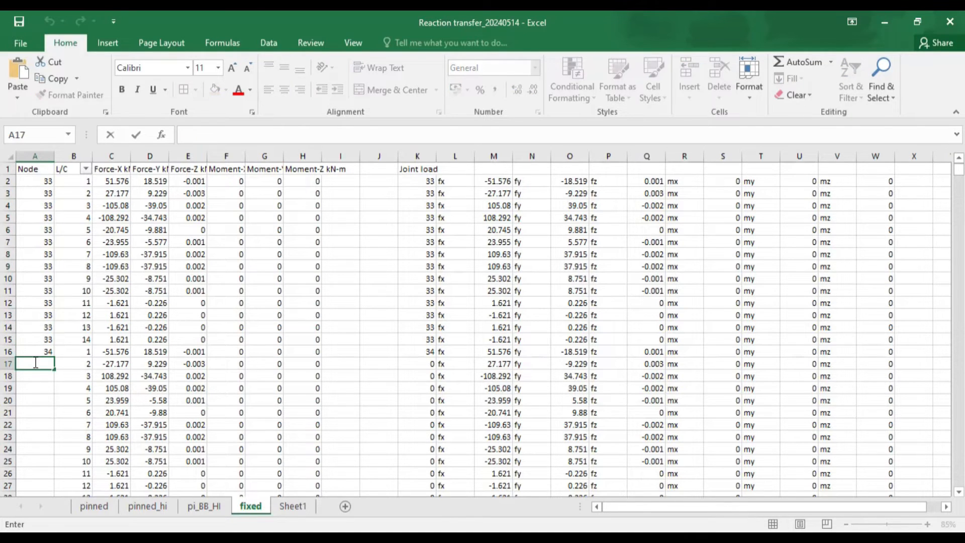
left_click(32, 350)
key("Return")
scroll(30, 347, "down", 2)
left_click(27, 290)
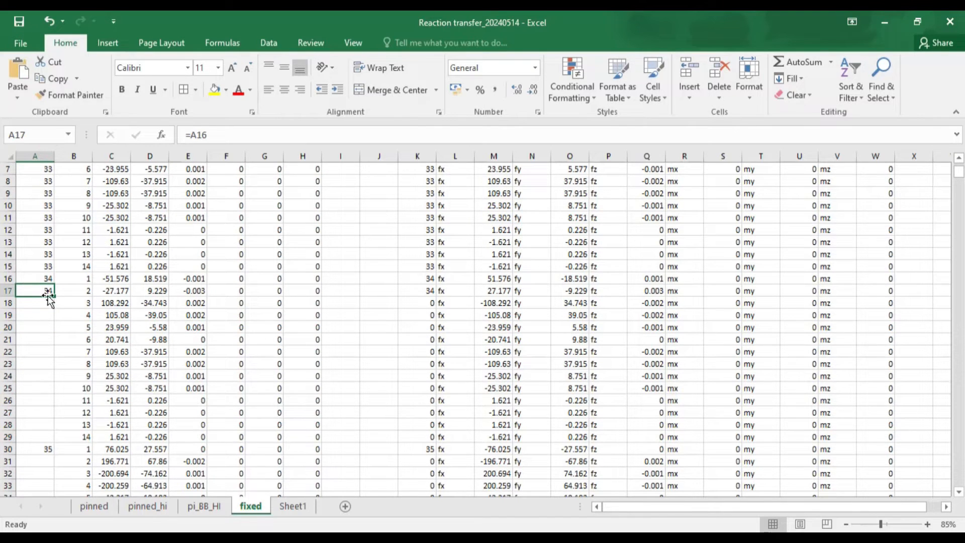
left_click_drag(57, 298, 63, 440)
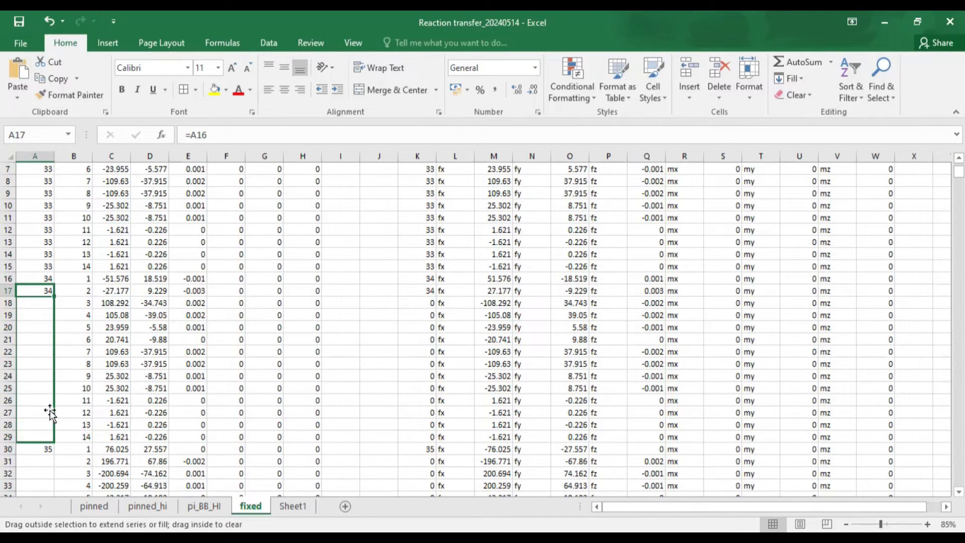
Step: Review the filled node numbers on the fixed sheet and switch to Sheet1
scroll(47, 389, "up", 2)
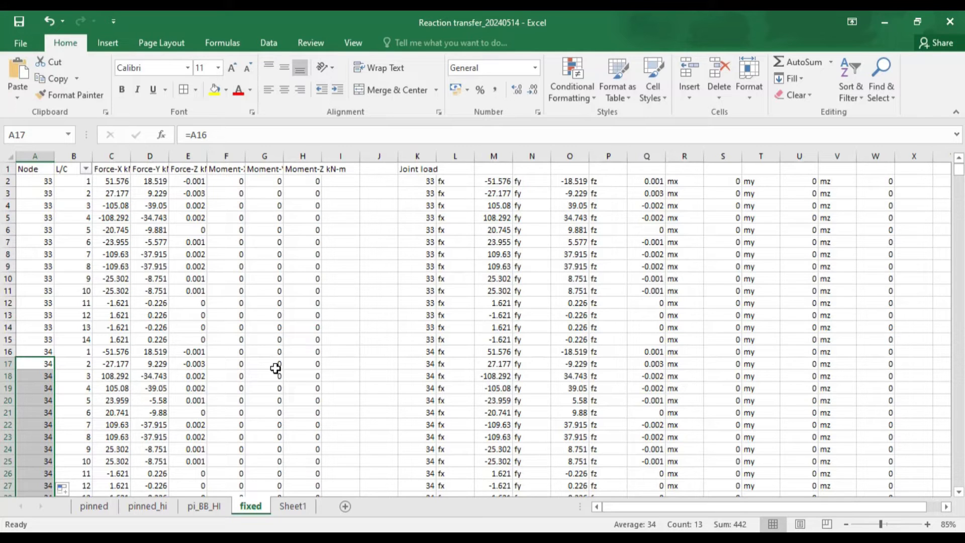
scroll(273, 367, "down", 2)
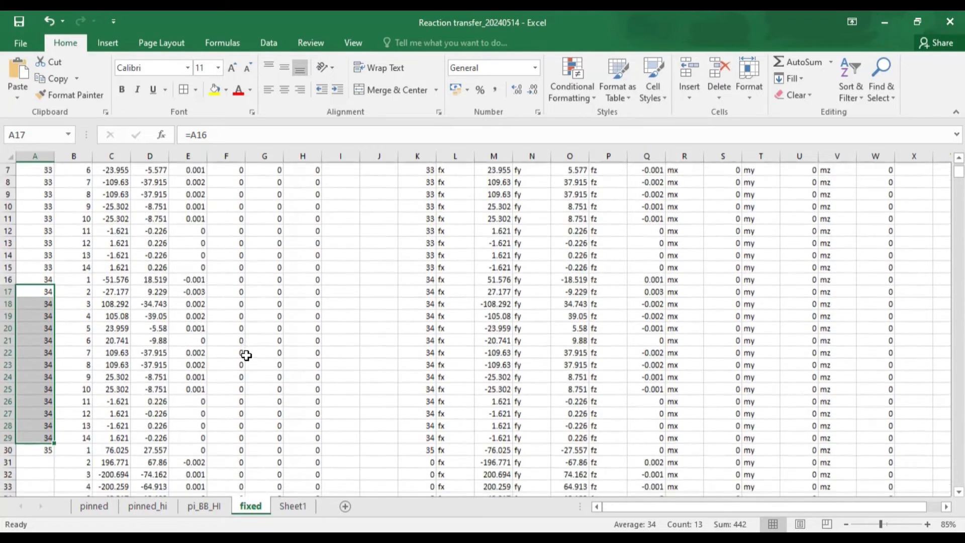
scroll(205, 395, "up", 2)
scroll(206, 397, "down", 4)
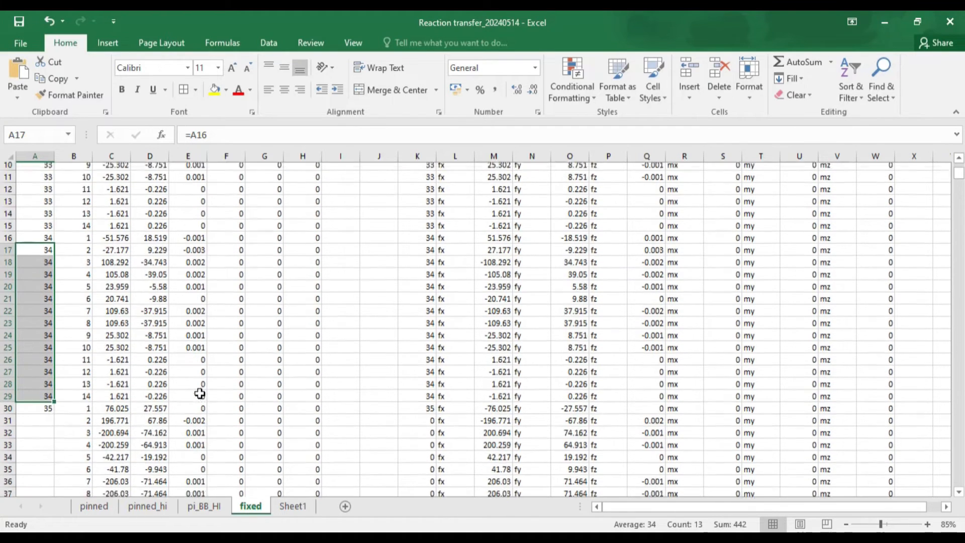
left_click(293, 508)
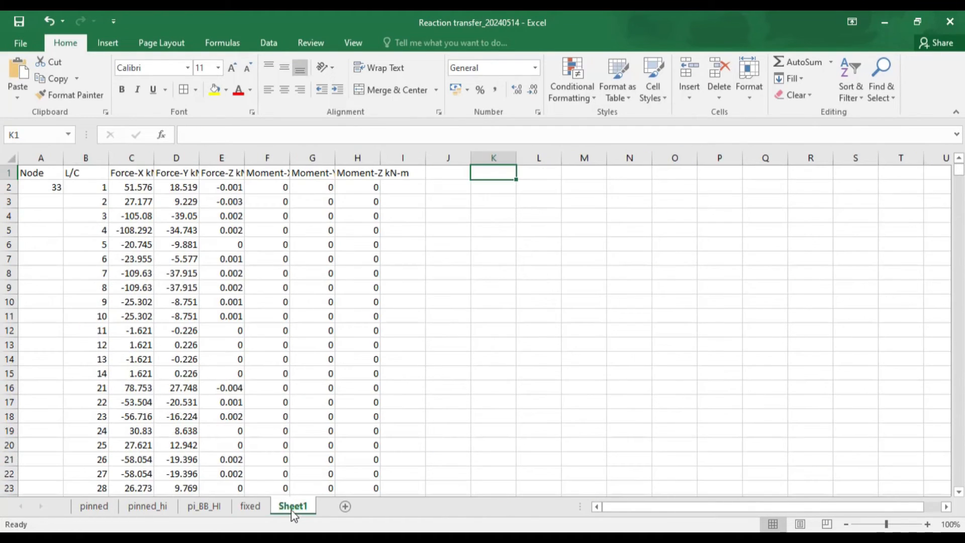
Step: On the fixed sheet, enter =A30 in cell A31 and fill it down to A43
left_click(261, 506)
left_click(39, 315)
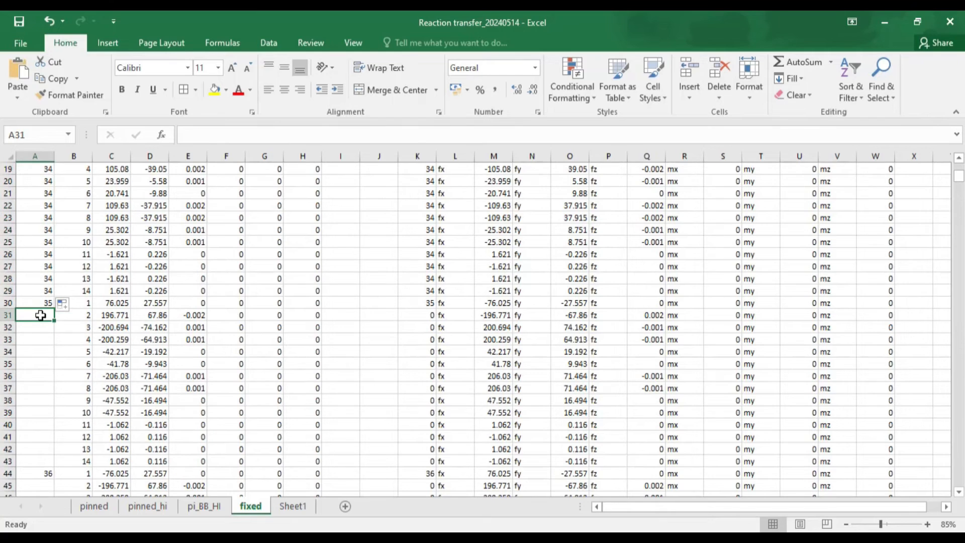
type("=")
left_click(31, 301)
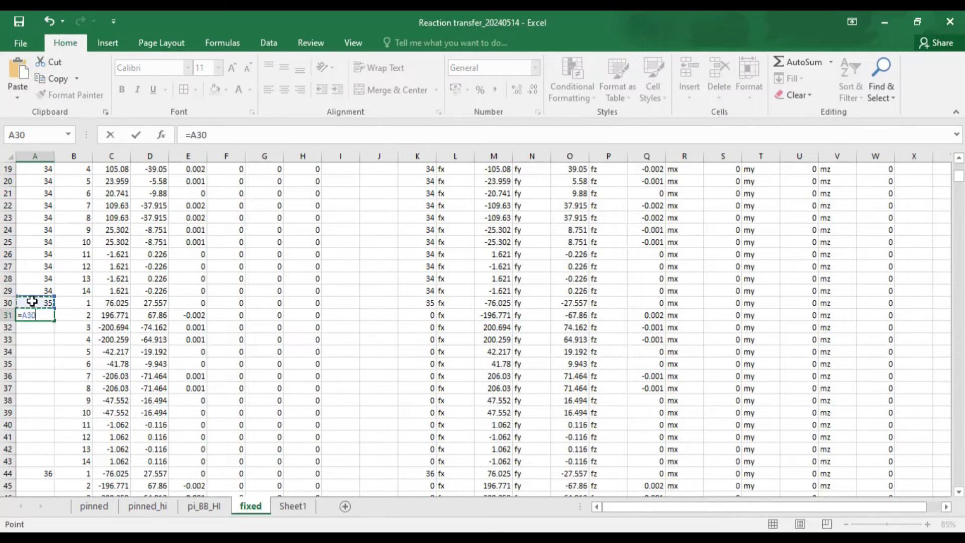
key("Return")
left_click(45, 313)
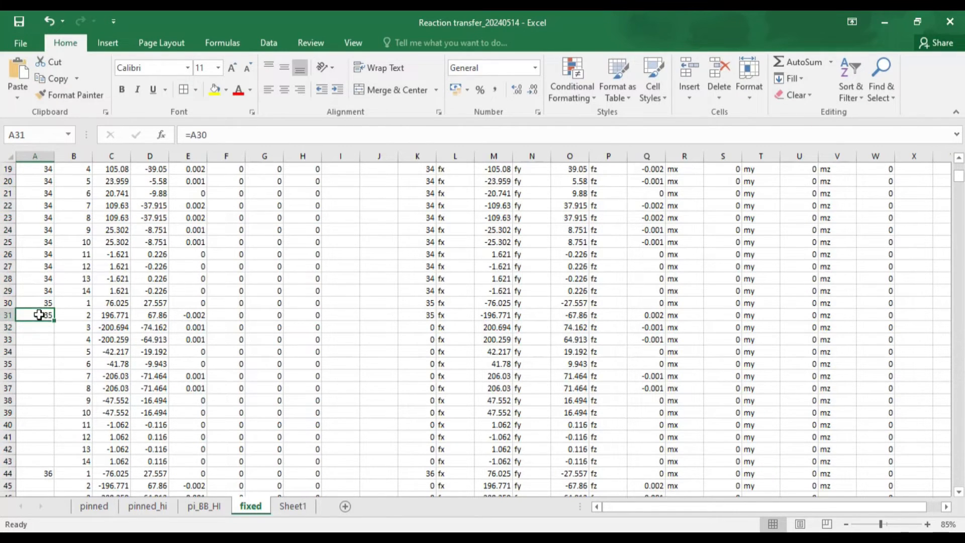
left_click_drag(54, 321, 49, 465)
scroll(339, 387, "up", 6)
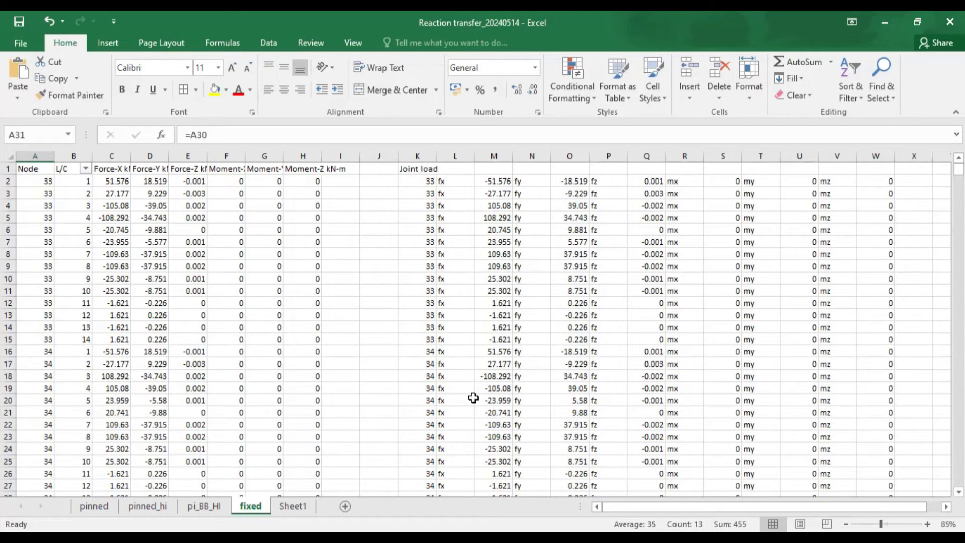
Step: Enter =A44 in cell A45 and fill it down to A57 to repeat node 36
scroll(273, 371, "down", 9)
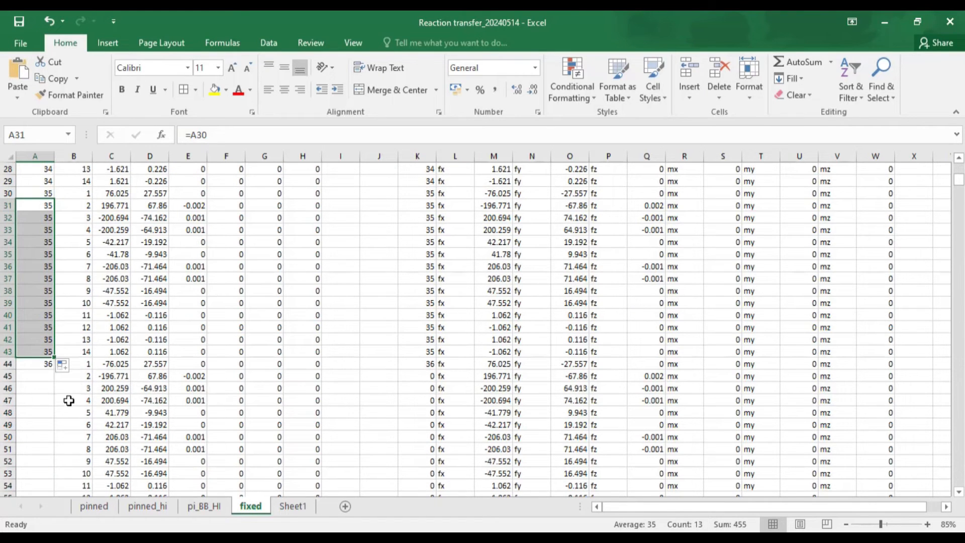
left_click(38, 376)
type("=")
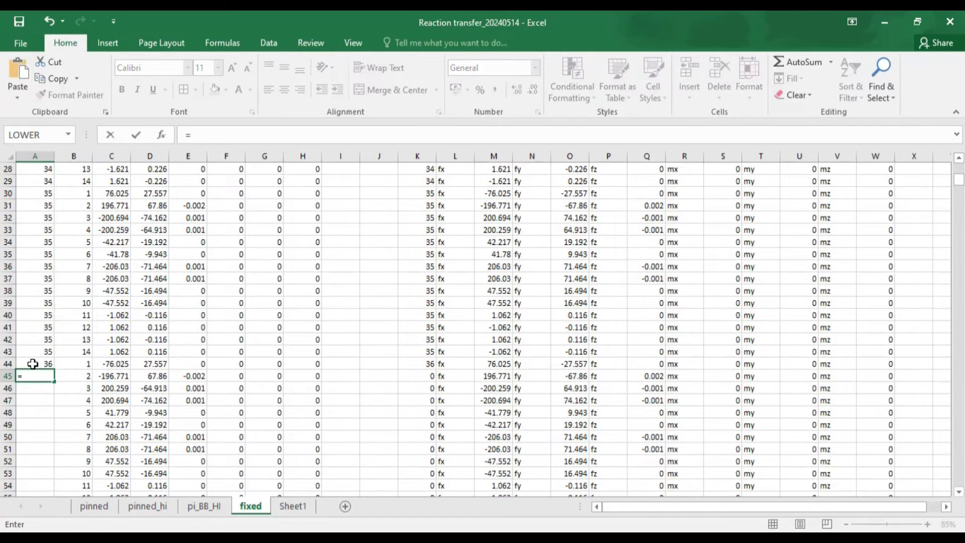
left_click(33, 363)
key("ctrl+Return")
scroll(33, 363, "down", 2)
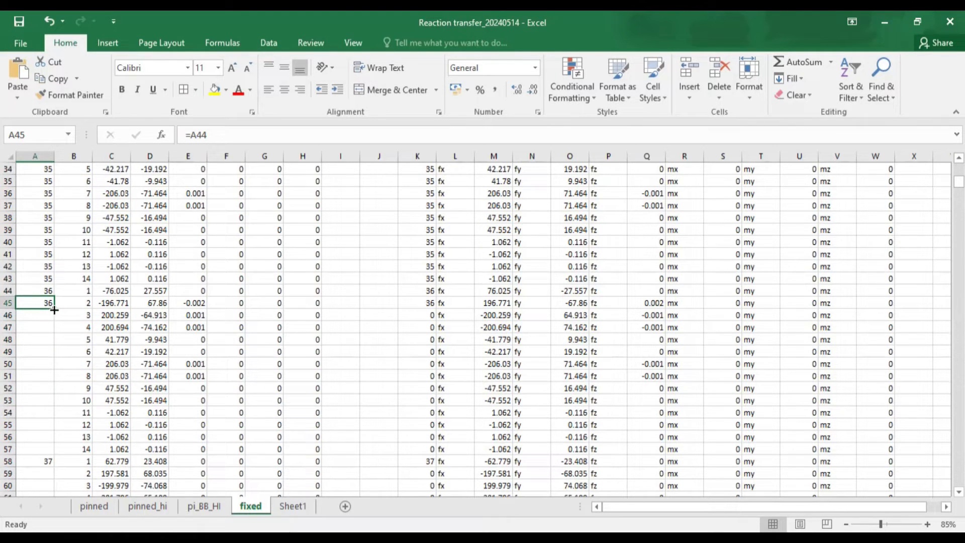
left_click(45, 314)
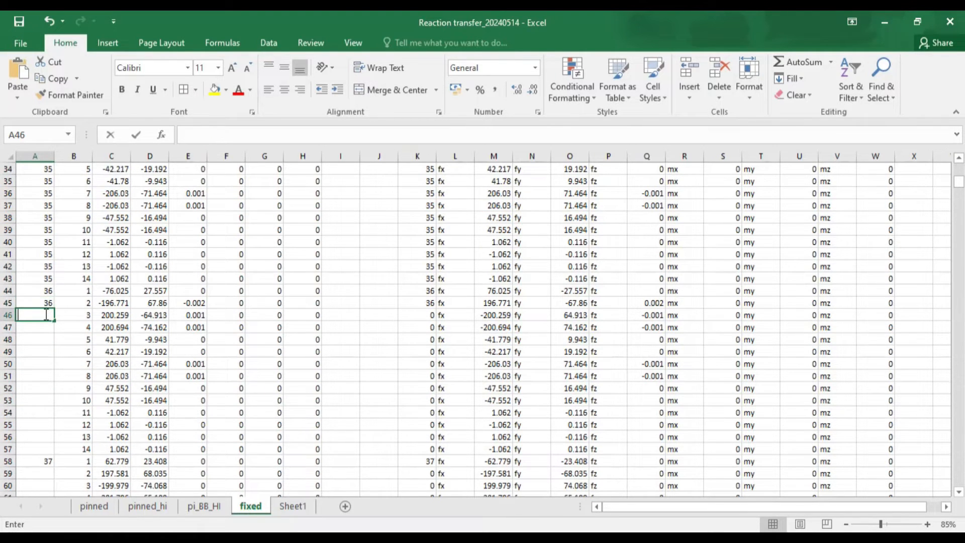
double_click(419, 316)
key("Escape")
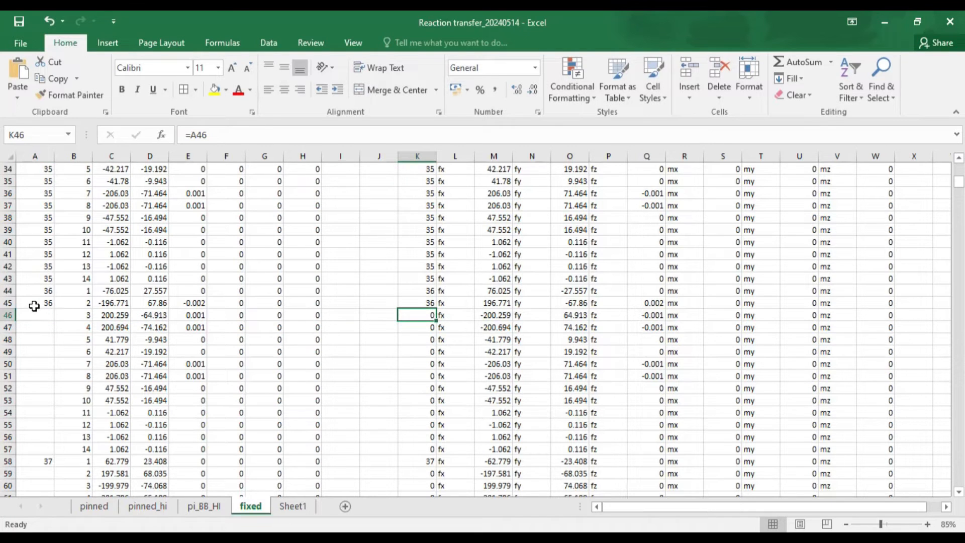
double_click(38, 304)
key("Escape")
left_click_drag(53, 308, 43, 449)
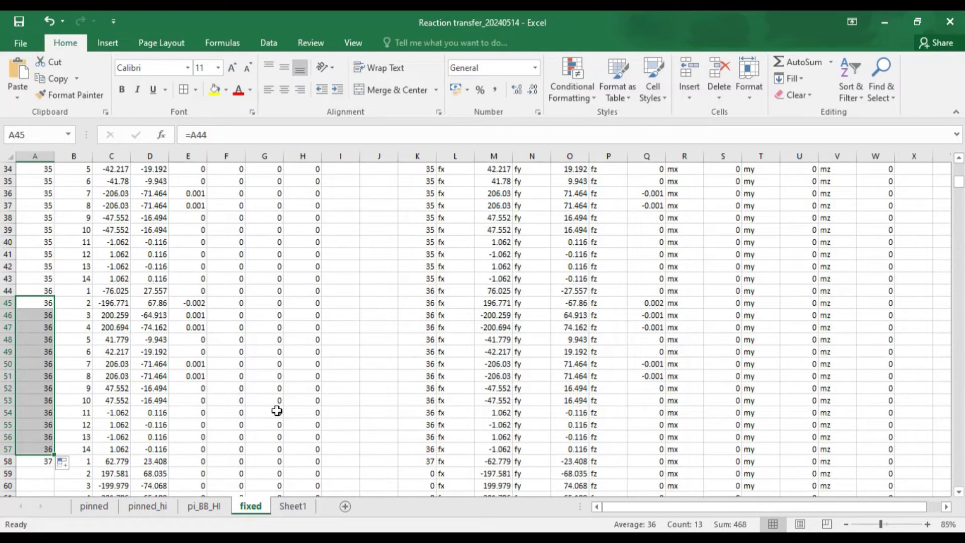
Step: Enter =A58 in cell A59 and fill it down to A71 to repeat node 37
scroll(417, 409, "down", 2)
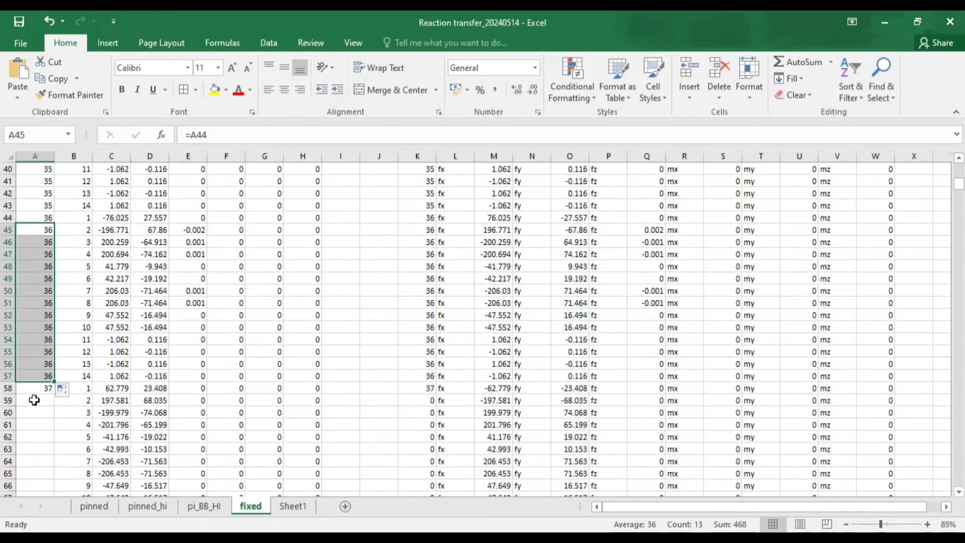
left_click(34, 399)
type("=")
left_click(40, 386)
key("Return")
scroll(36, 369, "down", 2)
left_click(34, 328)
scroll(45, 313, "down", 1)
left_click_drag(53, 297, 52, 443)
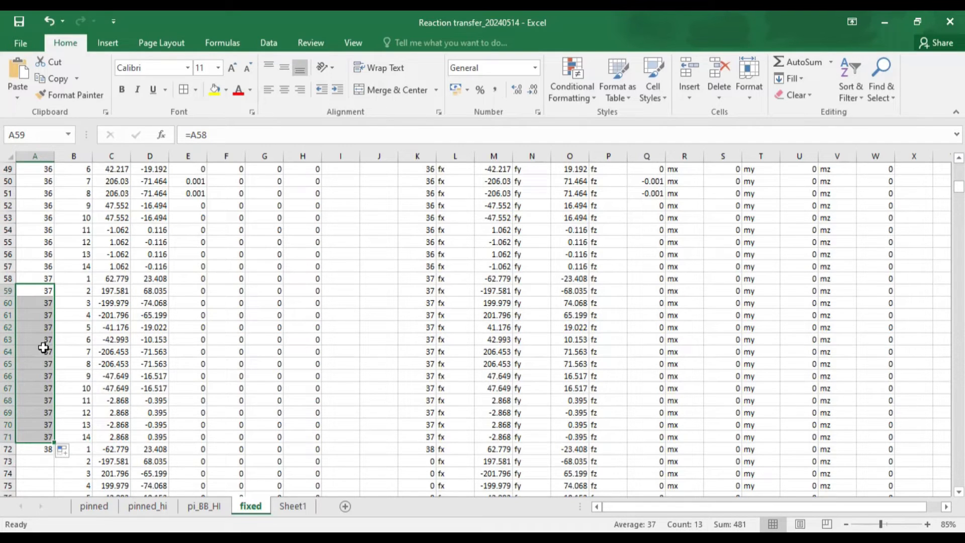
scroll(44, 350, "down", 1)
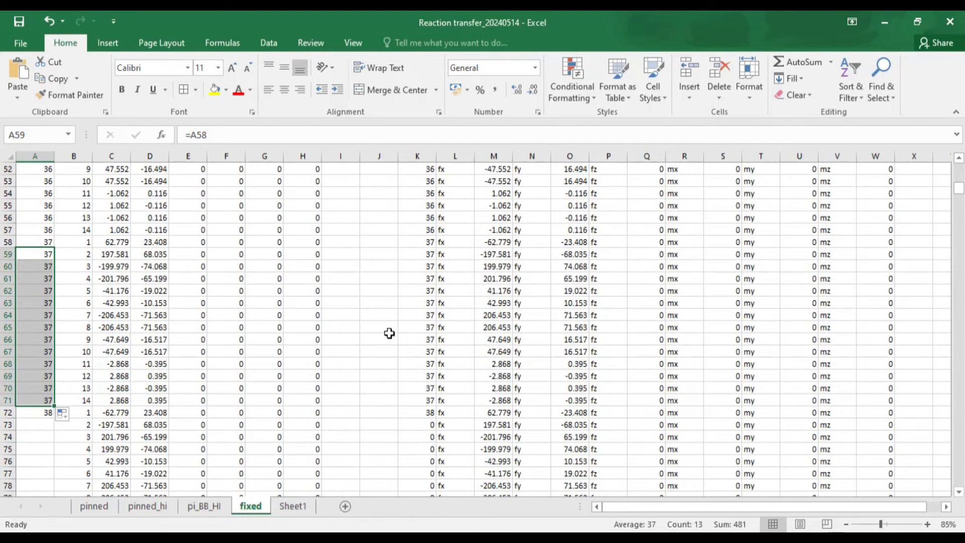
Step: Examine the node references in K2 to K5 and compare them with the joint load format on the PowerPoint slide
scroll(455, 332, "up", 17)
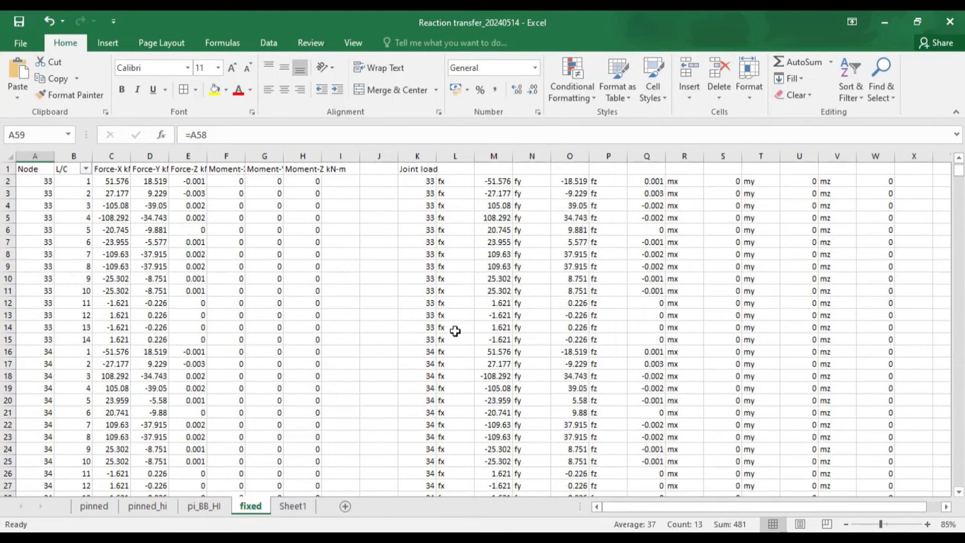
double_click(416, 193)
double_click(419, 208)
double_click(425, 218)
key("Escape")
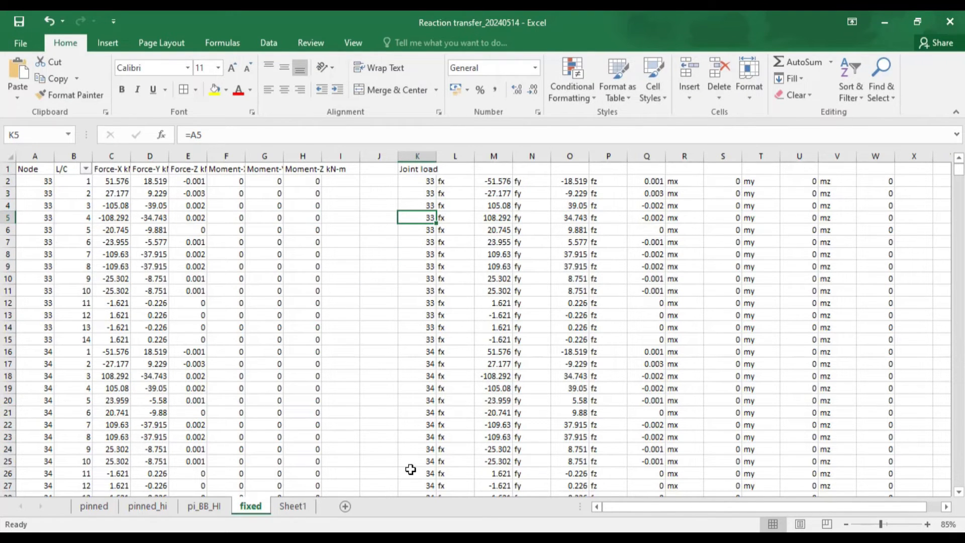
key("alt+Tab")
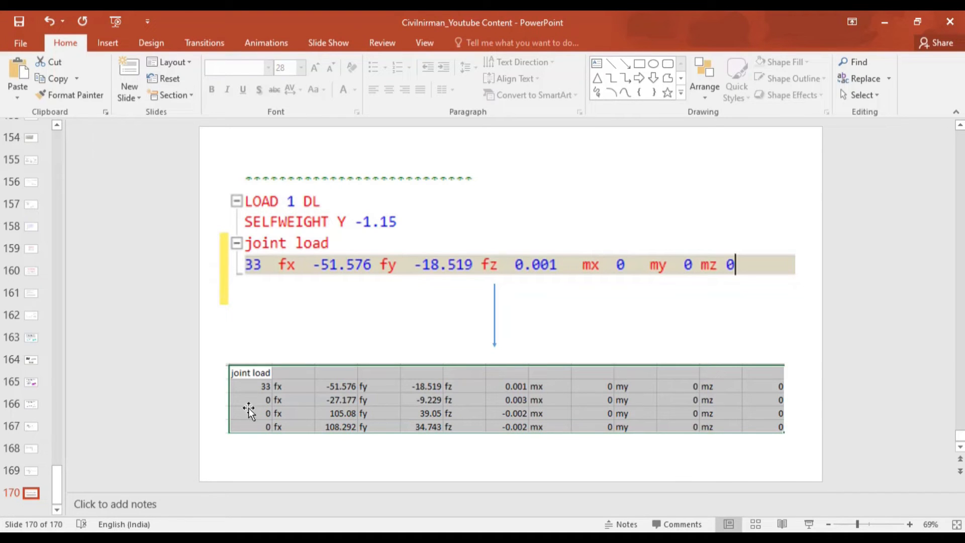
left_click(885, 20)
left_click(46, 177)
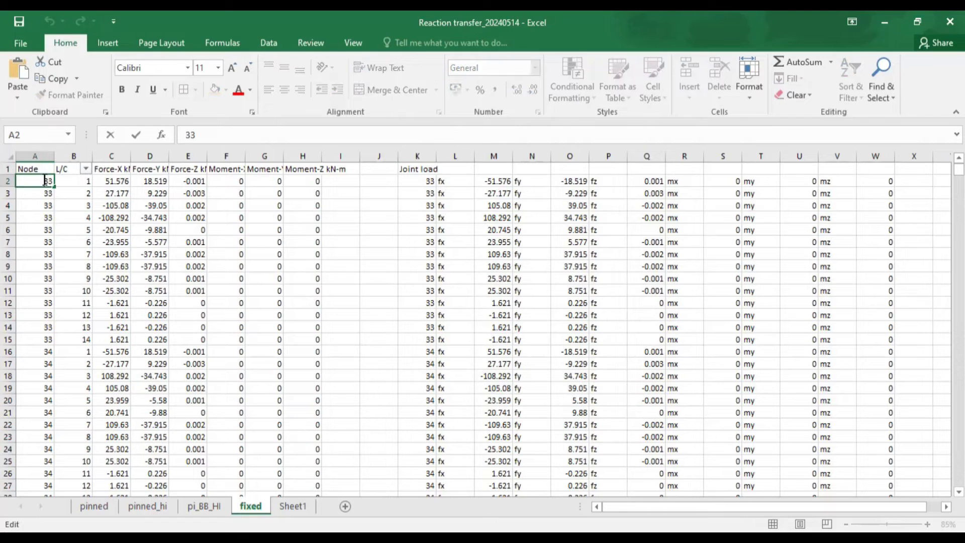
left_click(417, 181)
double_click(417, 181)
key("Escape")
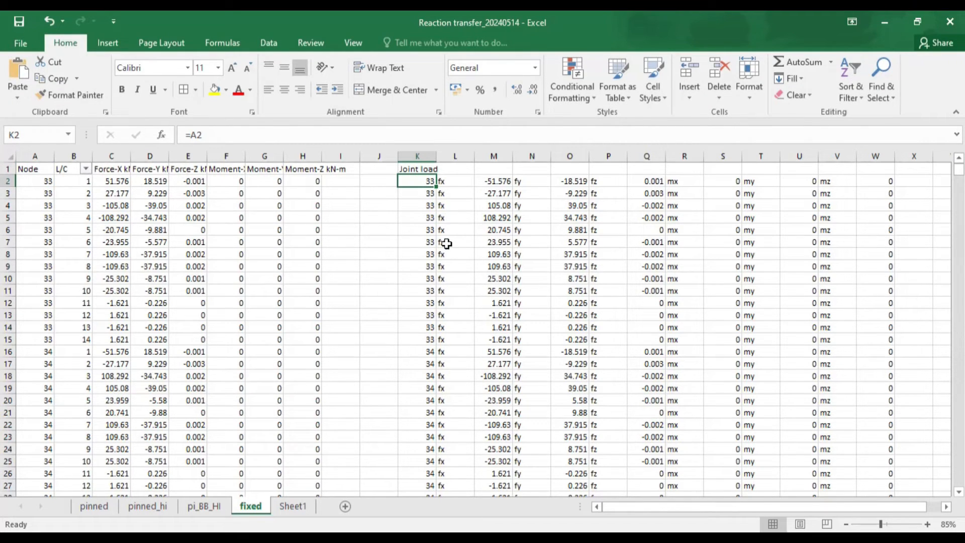
Step: Review the reaction table in columns A to H and the sign-reversing formulas in M2 and M3
left_click_drag(22, 169, 311, 453)
left_click(536, 290)
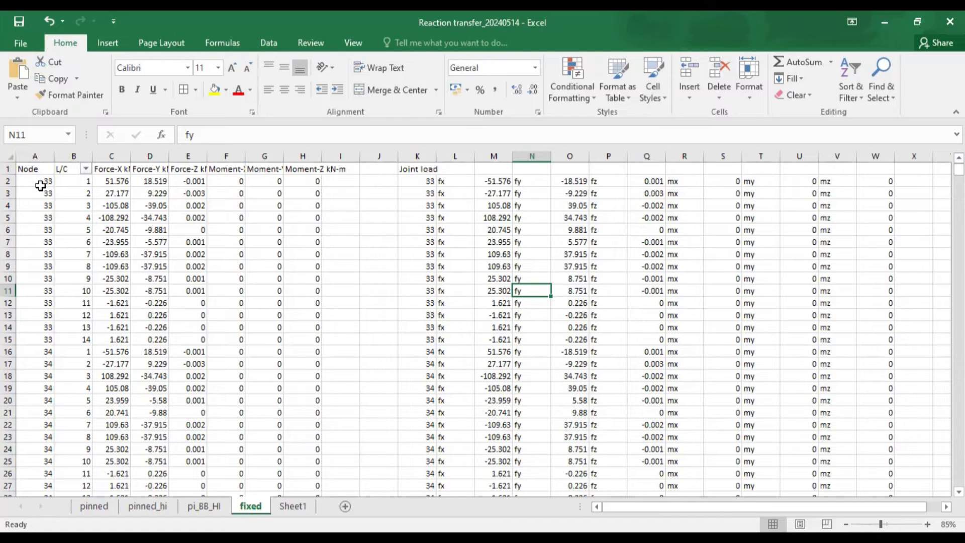
double_click(486, 181)
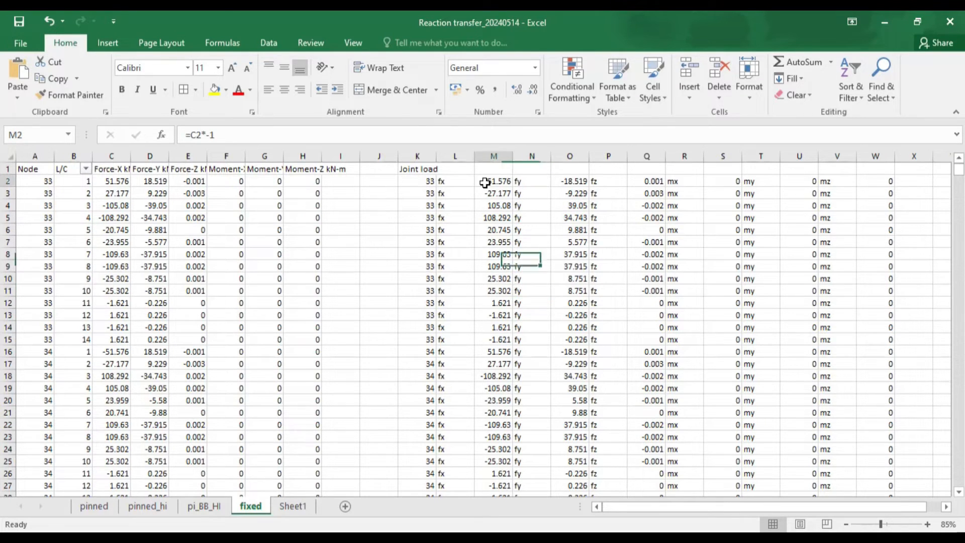
key("Escape")
double_click(494, 193)
key("Escape")
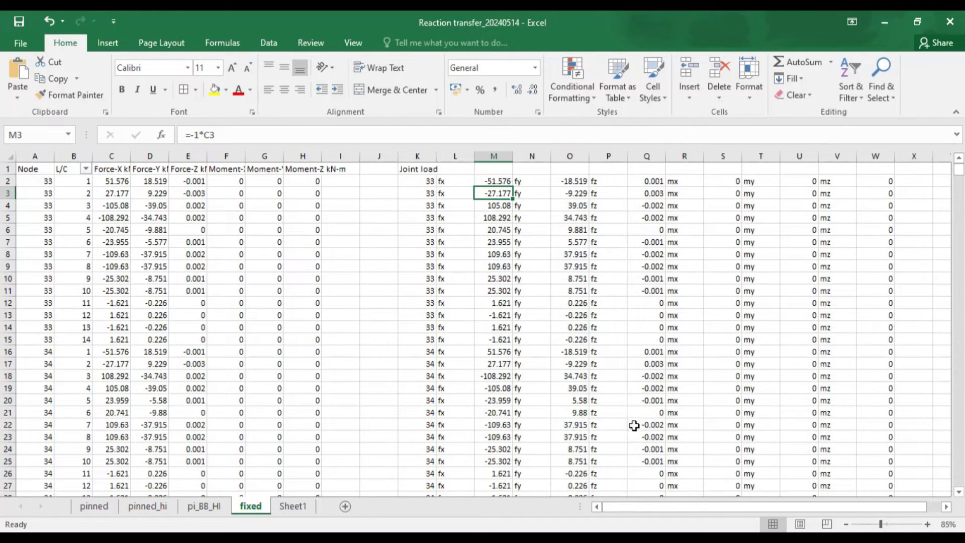
Step: Switch to the SHED model in STAAD.Pro and open load case 1: DL in the Analytical Modeling loading definitions
left_click(600, 533)
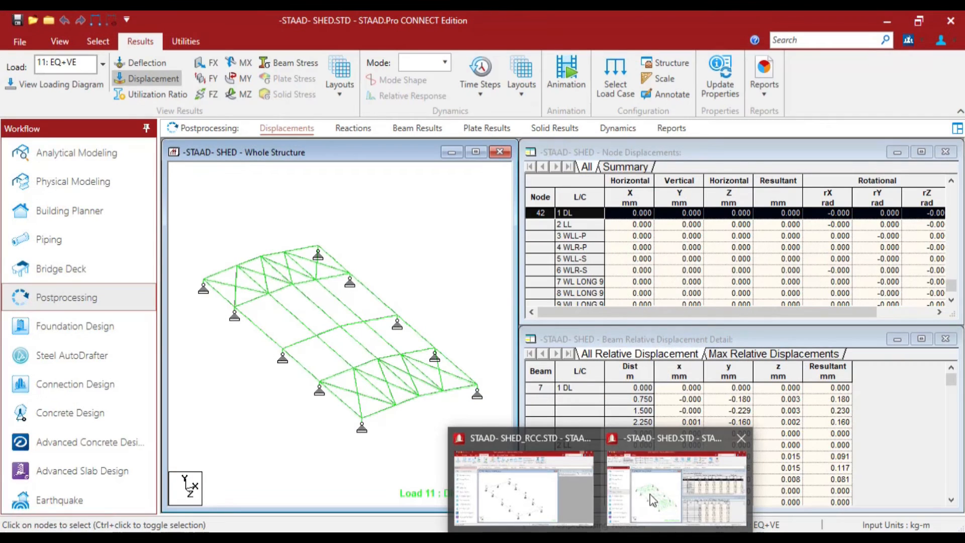
left_click(653, 498)
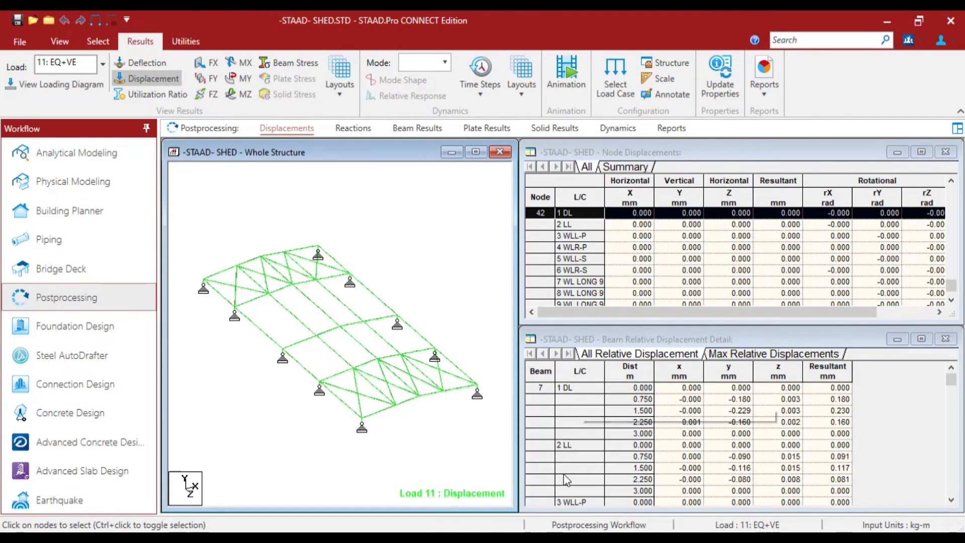
left_click(116, 159)
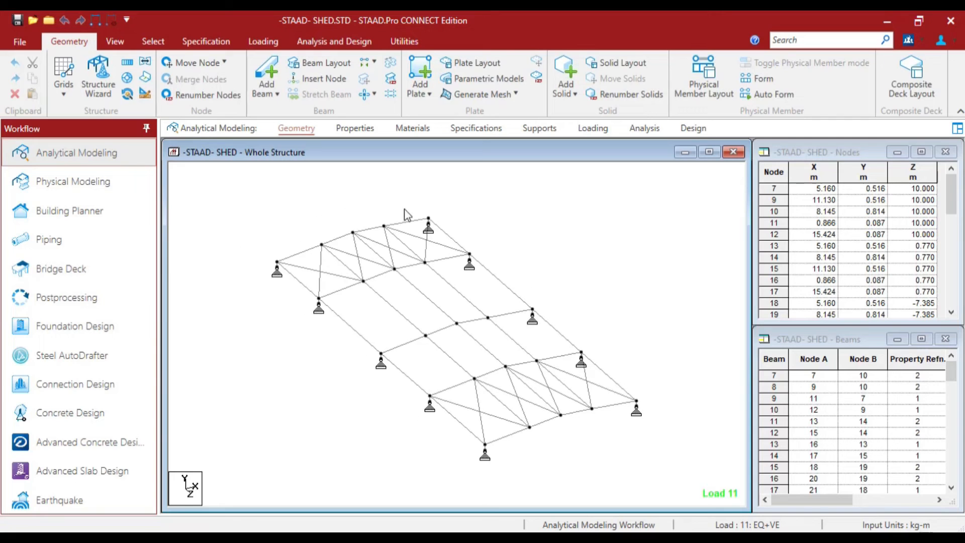
left_click(592, 129)
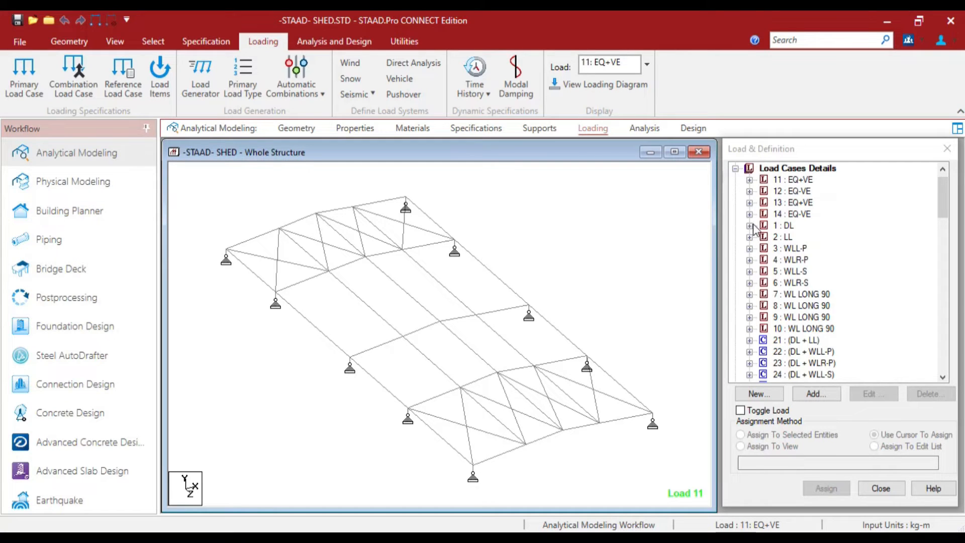
left_click(749, 225)
left_click(785, 226)
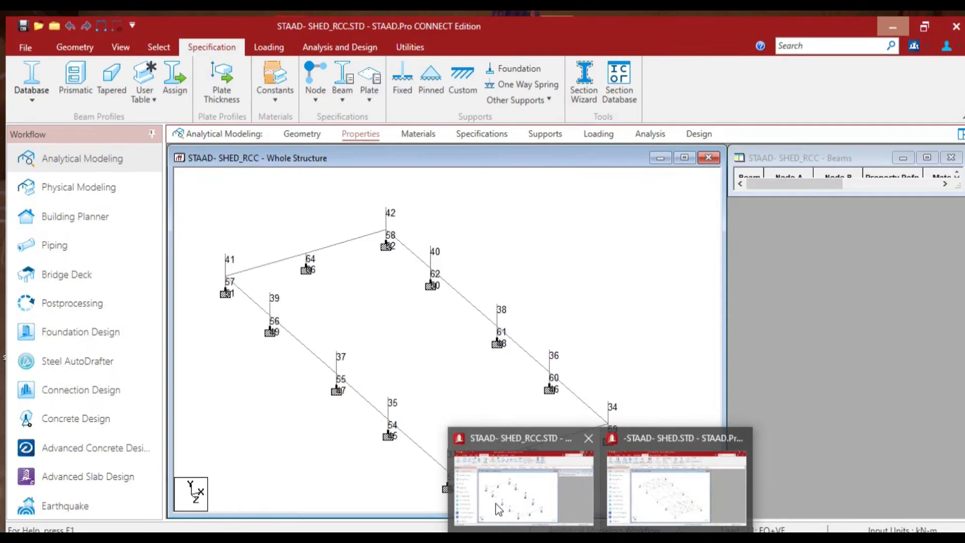
Step: Switch to the SHED_RCC model and inspect its column nodes in the whole structure view
left_click(496, 504)
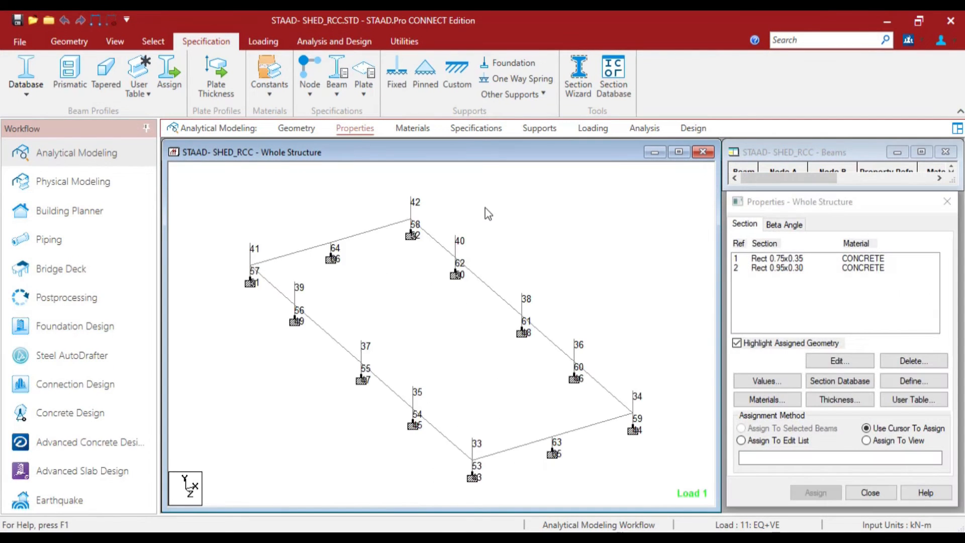
scroll(484, 207, "down", 2)
scroll(487, 212, "up", 3)
middle_click_drag(570, 228, 542, 266)
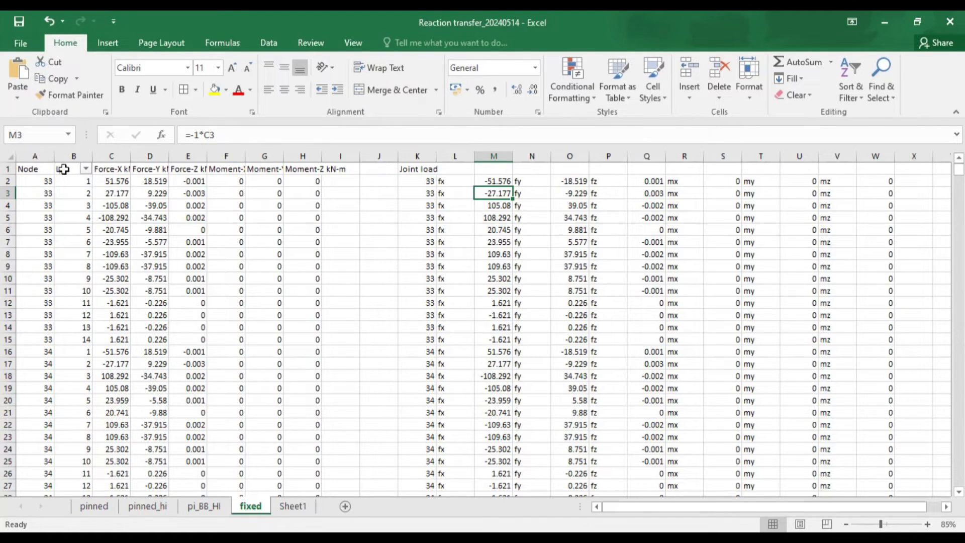
Step: Switch to Excel, remove the existing filter from L/C, and apply filtering to the whole reaction table header row
left_click(61, 168)
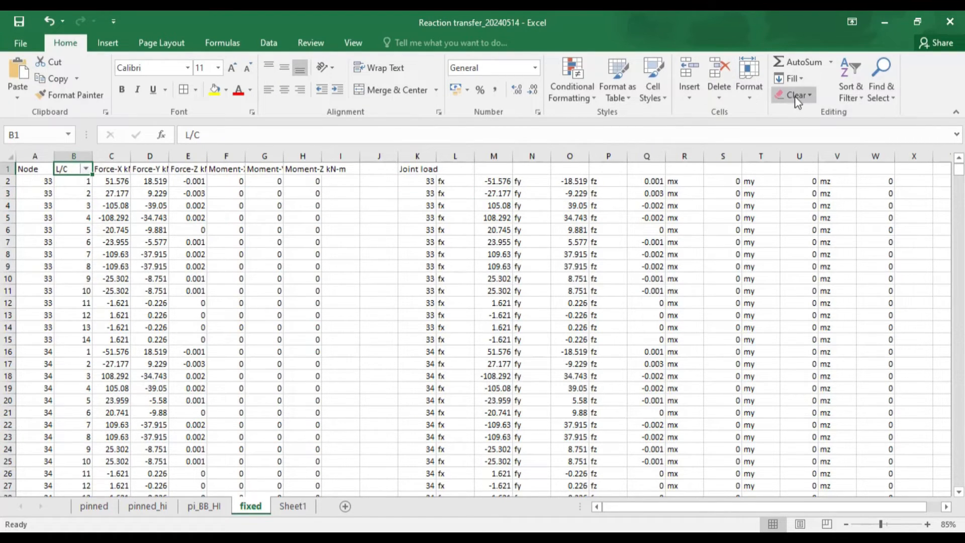
left_click(846, 92)
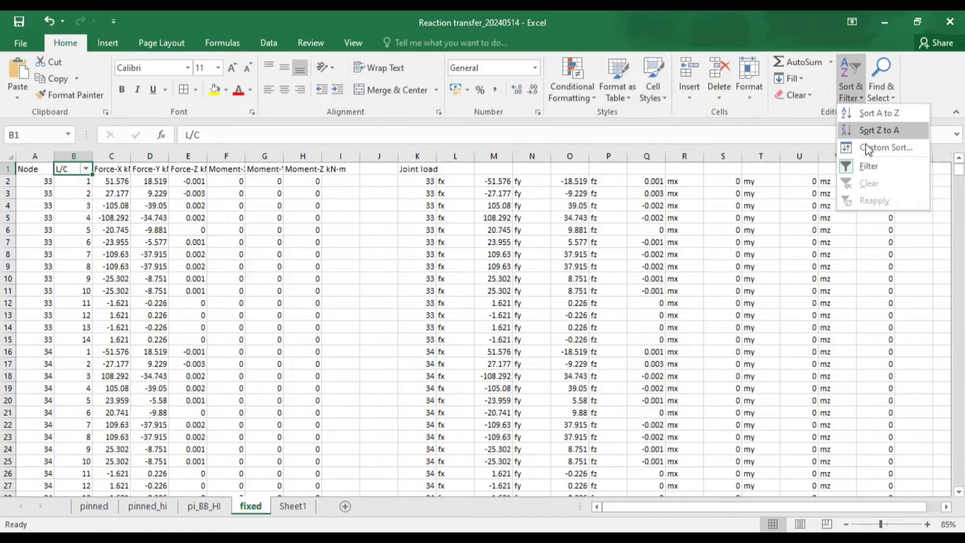
left_click(873, 170)
left_click(864, 100)
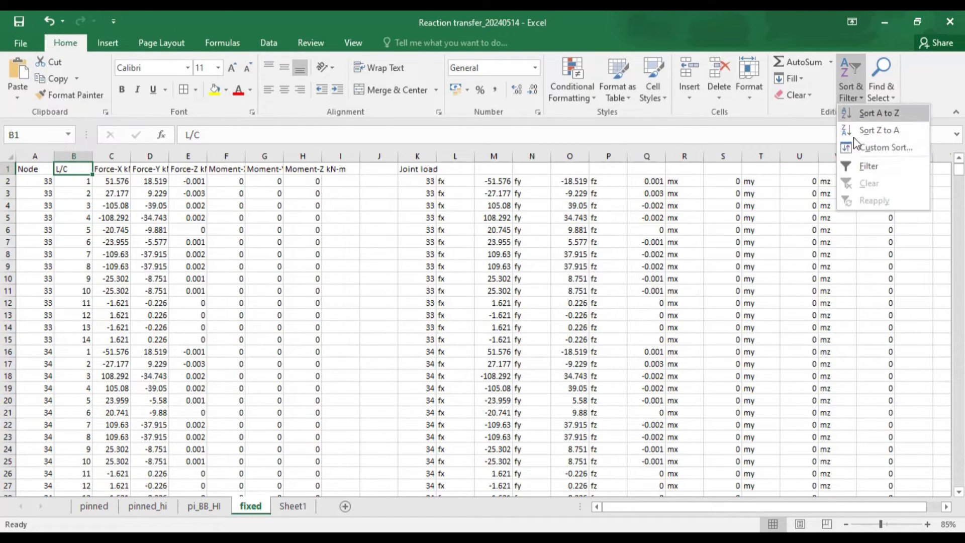
left_click(857, 165)
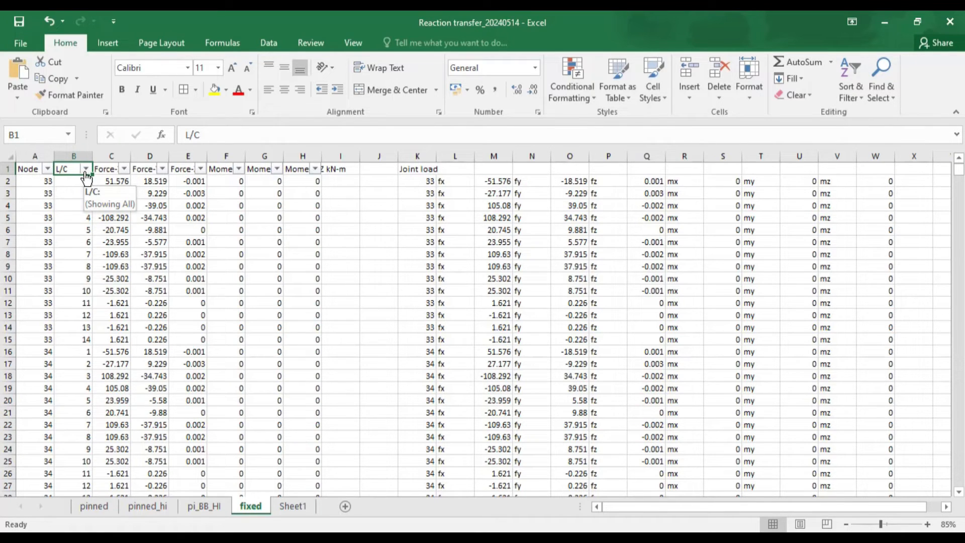
Step: Fill the blank node cells A73 to A85 with node 38, using a formula in A73 that references A72
scroll(87, 370, "down", 11)
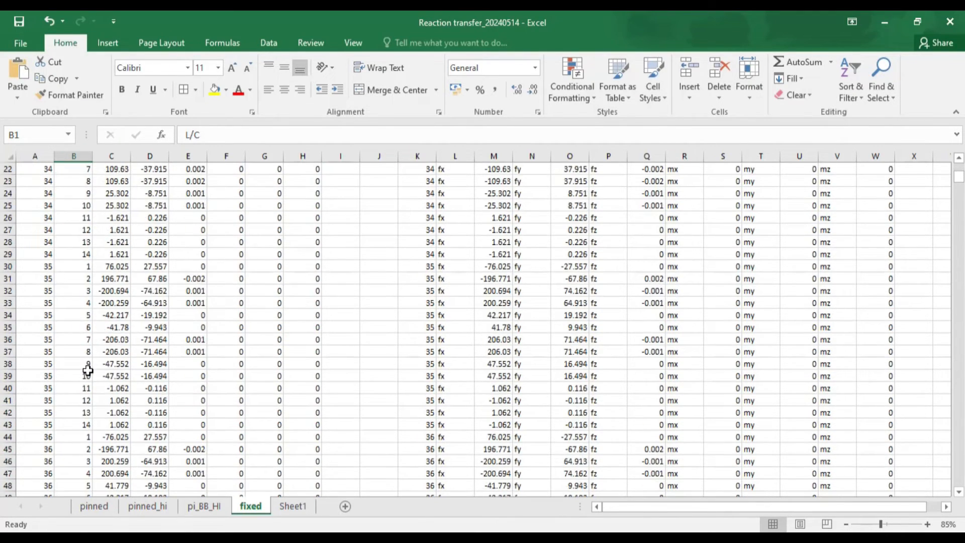
scroll(87, 372, "down", 9)
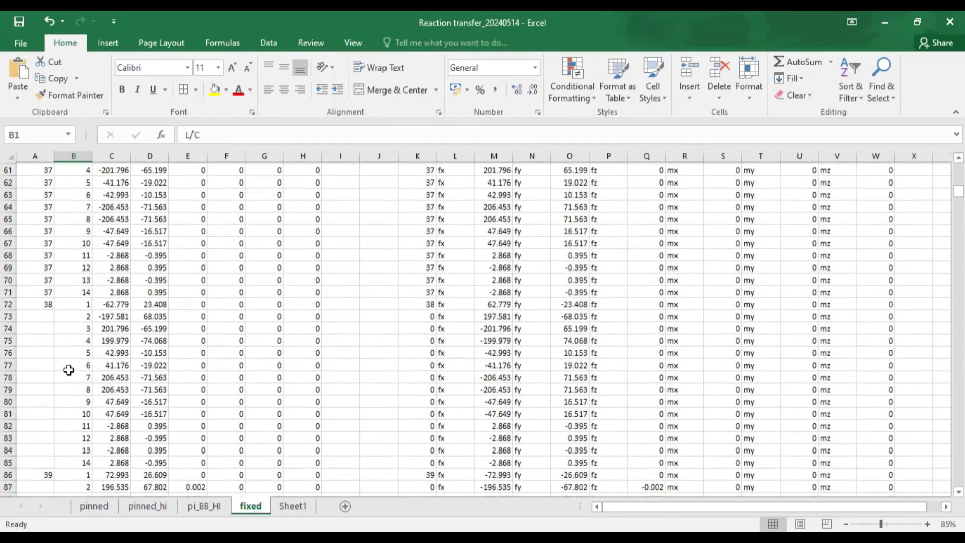
scroll(66, 366, "up", 1)
left_click(24, 314)
type("=")
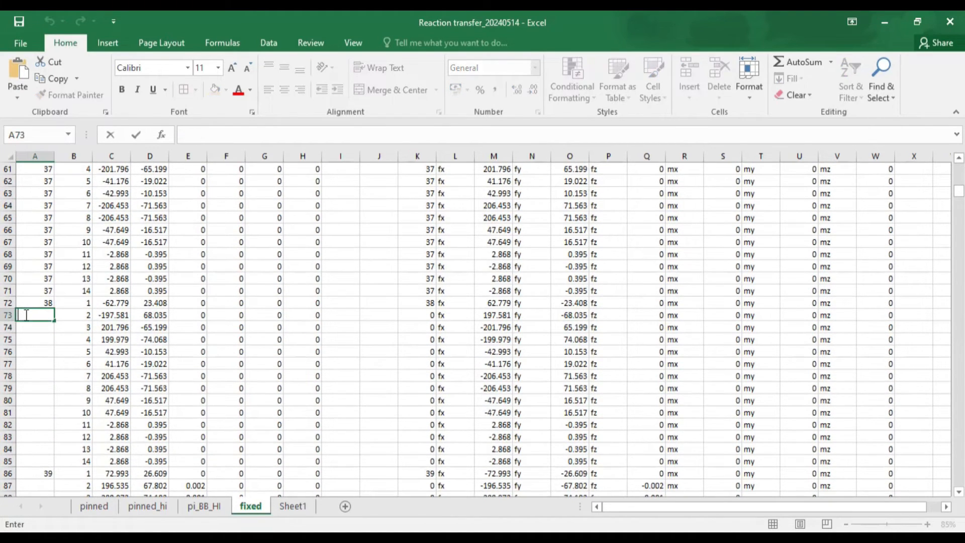
left_click(23, 301)
key("Return")
scroll(47, 332, "down", 1)
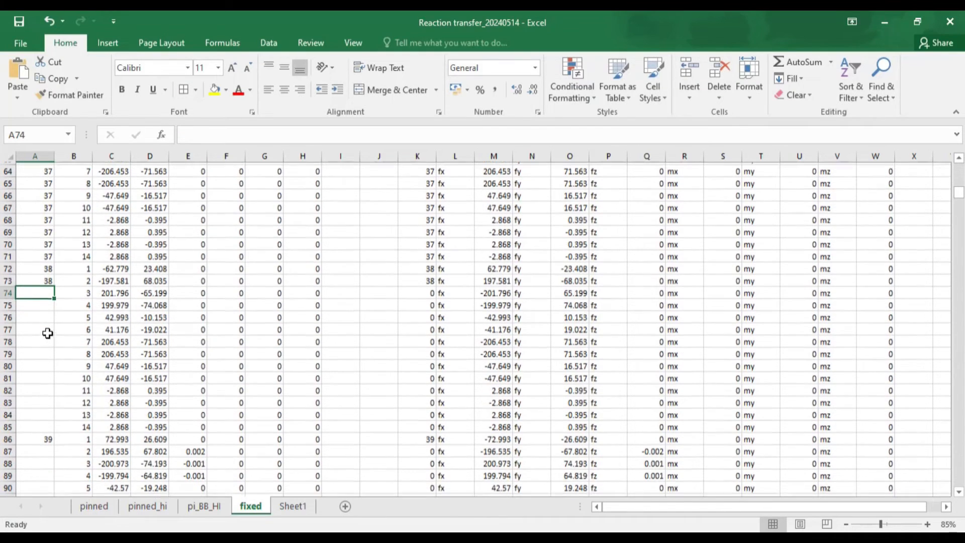
left_click(35, 279)
left_click_drag(54, 285, 47, 427)
Step: Fill the blank node cells A87 to A99 with node 39, using a formula in A87 that references A86
scroll(106, 366, "down", 4)
double_click(31, 302)
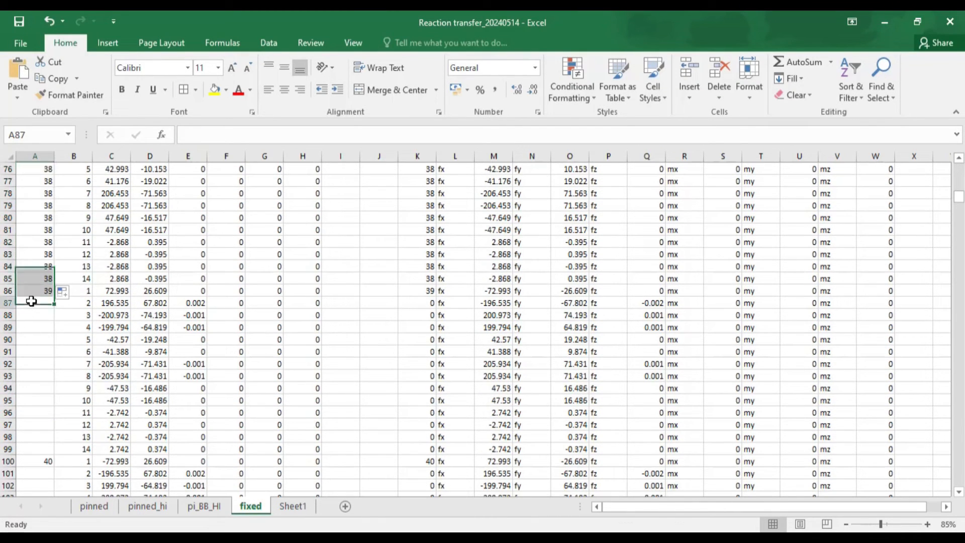
type("=")
left_click(30, 291)
key("Return")
scroll(38, 292, "down", 1)
left_click(39, 267)
left_click_drag(53, 272, 53, 417)
Step: Fill the blank node cells A101 to A113 with node 40, using =A100 in A101
scroll(76, 340, "down", 3)
left_click(30, 327)
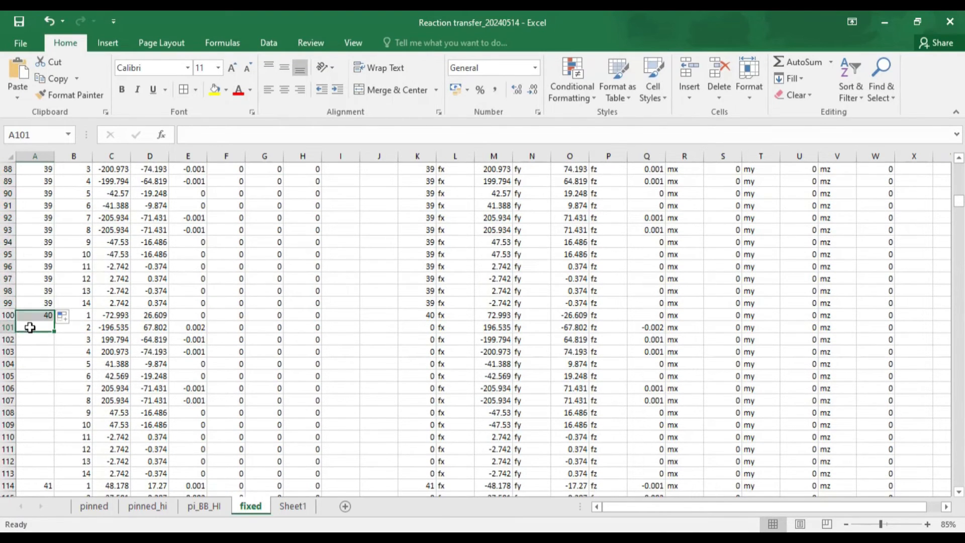
type("=")
left_click(42, 313)
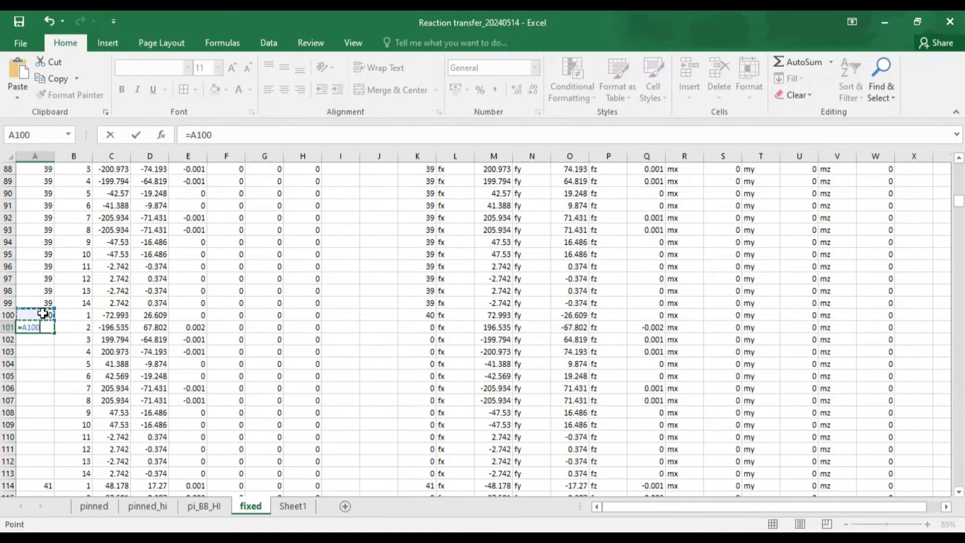
key("Return")
left_click(40, 327)
left_click_drag(53, 332, 52, 478)
Step: Fill the blank node cells A115 to A127 with node 41, using =A114 in A115
scroll(134, 411, "down", 3)
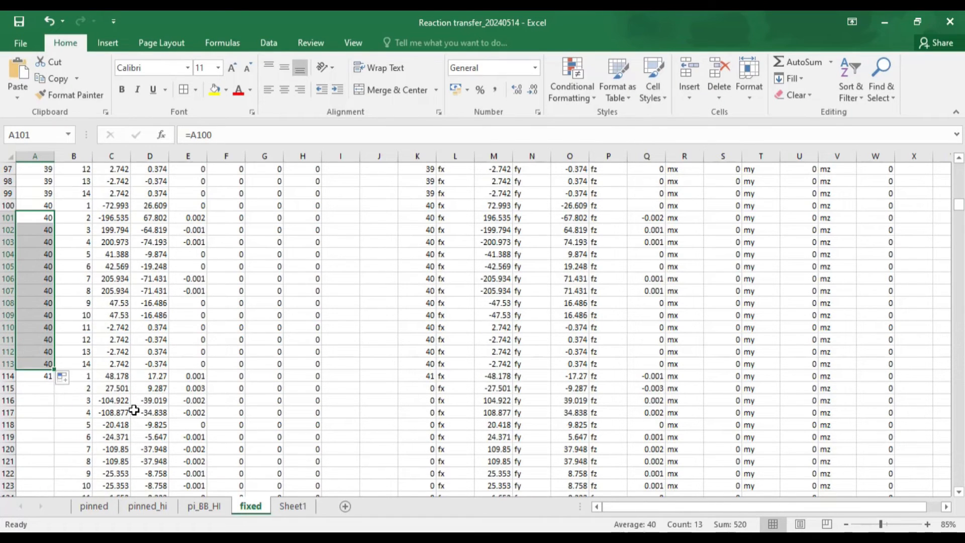
scroll(134, 410, "down", 1)
left_click(26, 350)
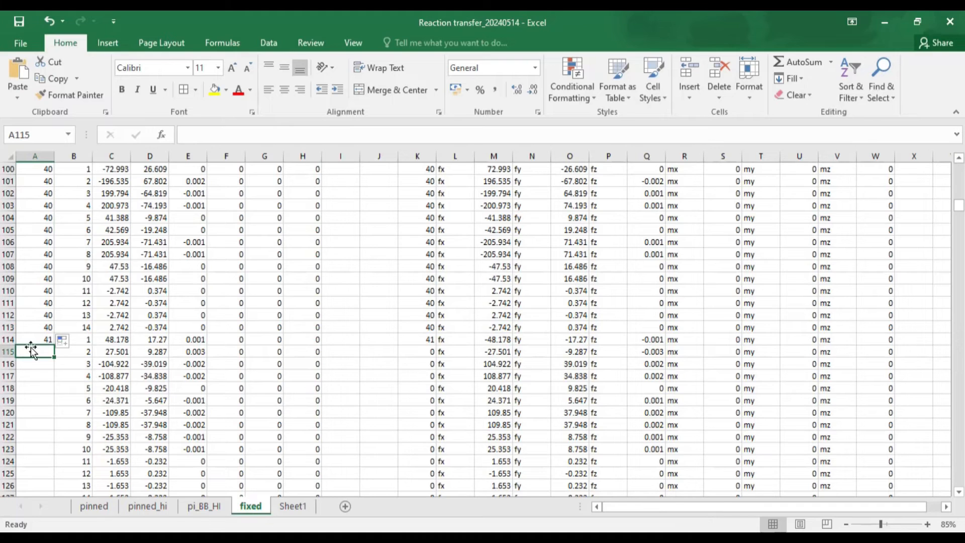
type("=")
left_click(36, 337)
key("Return")
scroll(43, 341, "down", 1)
left_click(36, 316)
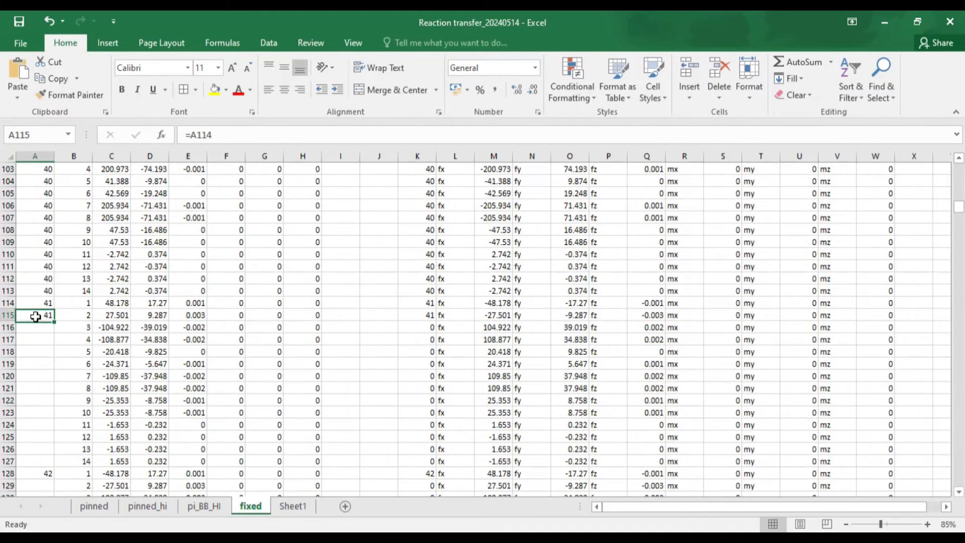
scroll(35, 316, "down", 1)
left_click_drag(54, 284, 61, 427)
Step: Fill the blank node cells from A129 down to A150 with node 42, using =A128 in A129
scroll(62, 394, "down", 2)
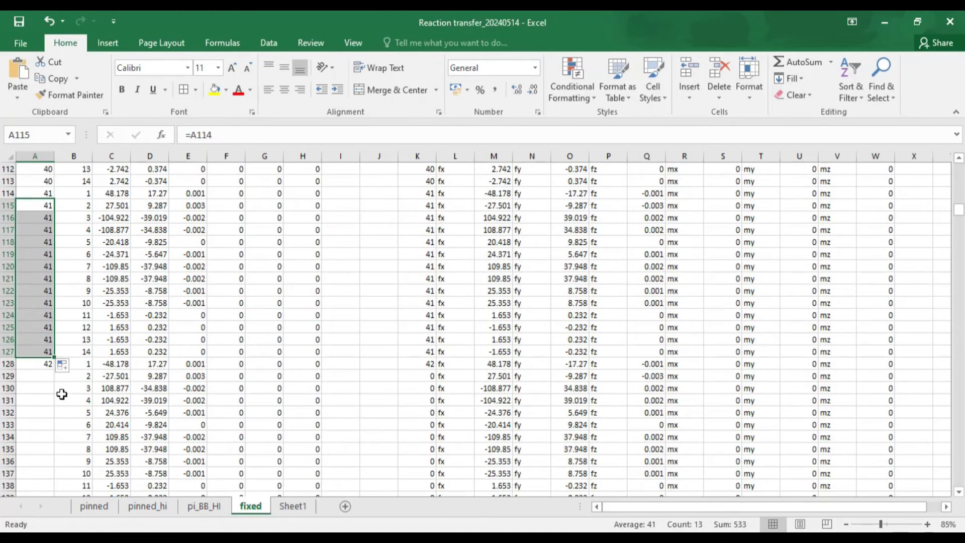
scroll(65, 382, "down", 2)
scroll(71, 371, "down", 3)
scroll(63, 347, "up", 3)
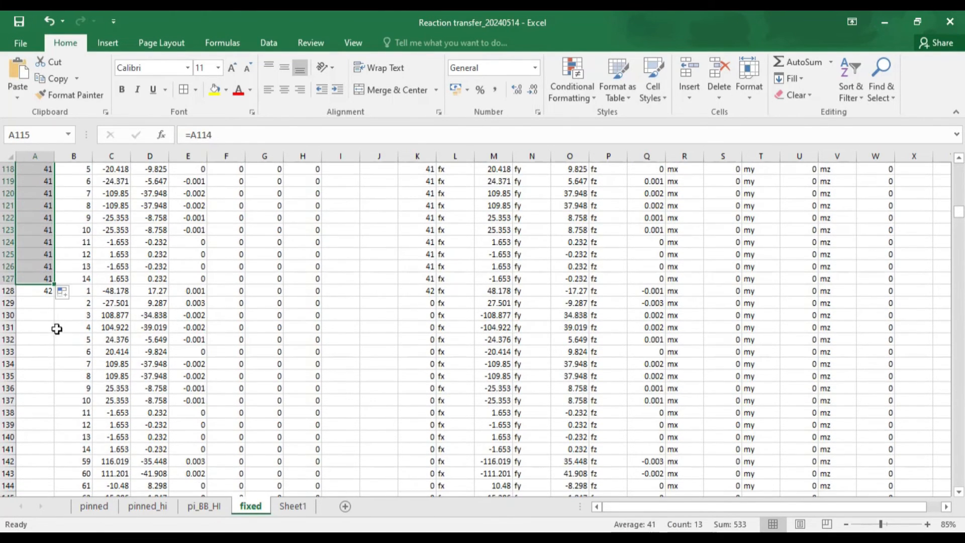
double_click(45, 301)
type("=")
left_click(44, 291)
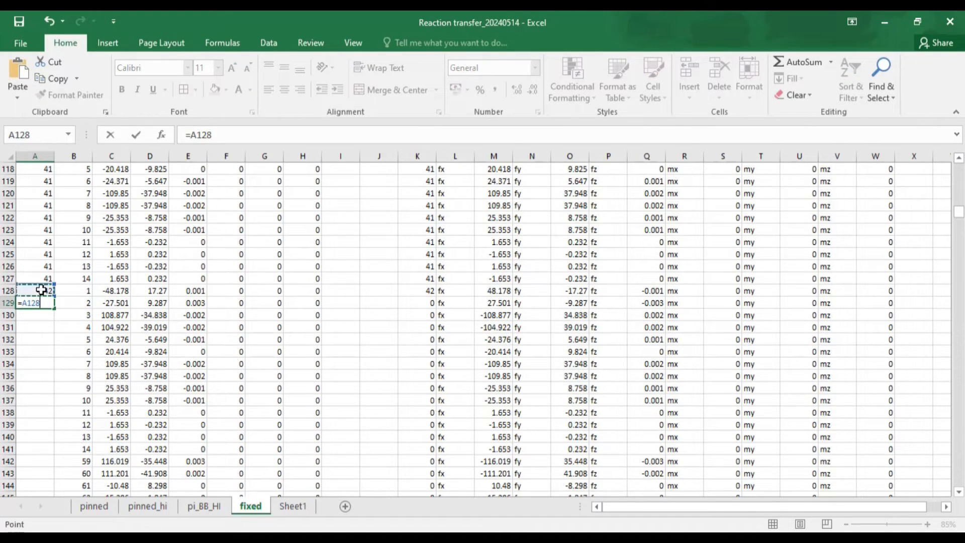
key("Return")
left_click(48, 304)
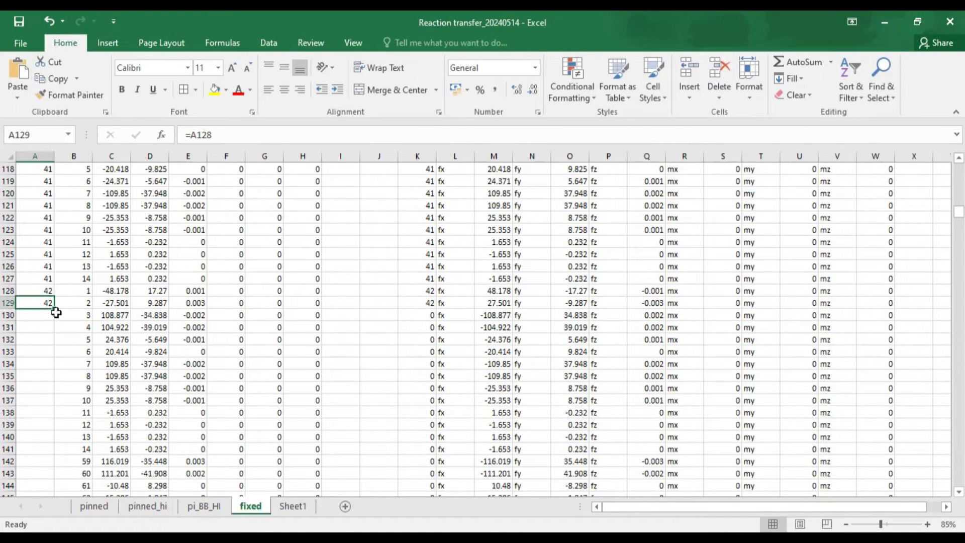
mouse_move(56, 310)
left_mouse_down()
mouse_move(49, 503)
mouse_move(50, 362)
mouse_move(61, 431)
mouse_move(50, 498)
mouse_move(64, 309)
left_mouse_up()
Step: Clear the surplus rows after load case 14 of node 42, from row 142 downward across columns A to V
scroll(112, 317, "up", 5)
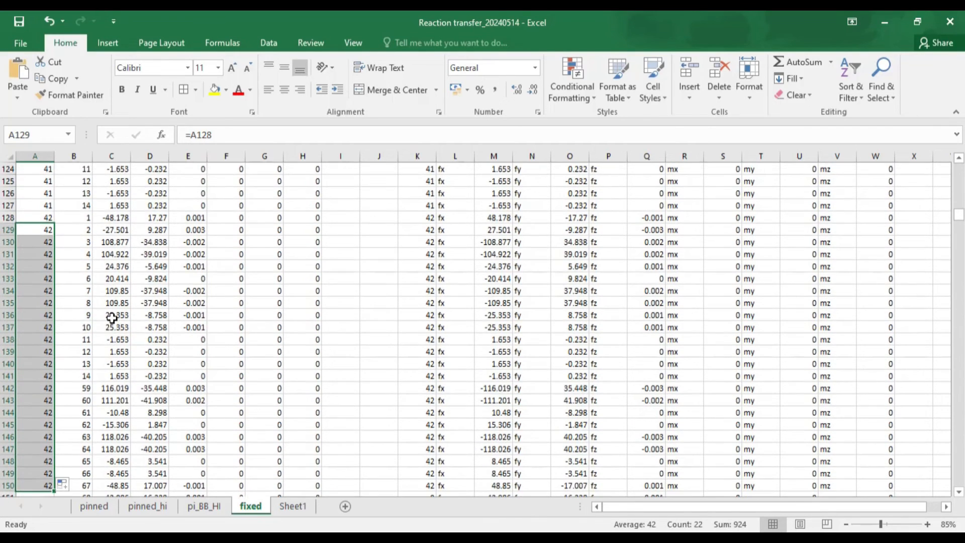
scroll(112, 317, "up", 3)
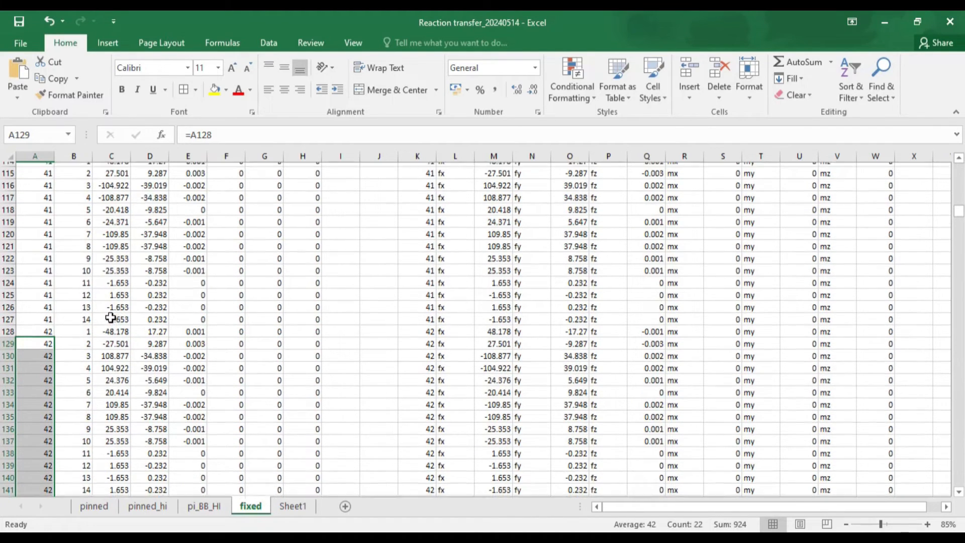
scroll(112, 318, "down", 2)
scroll(103, 318, "down", 1)
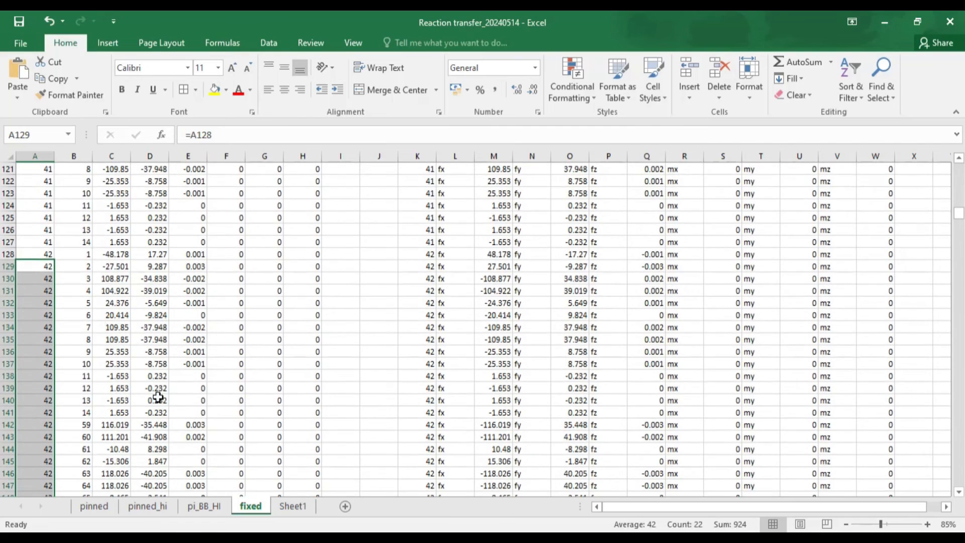
scroll(126, 388, "up", 4)
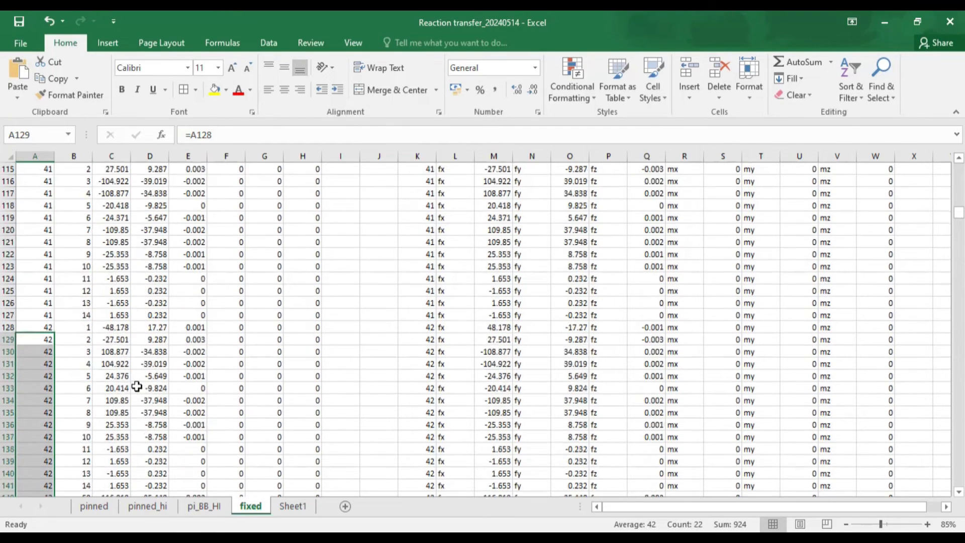
left_click(81, 354)
left_click_drag(39, 352, 86, 354)
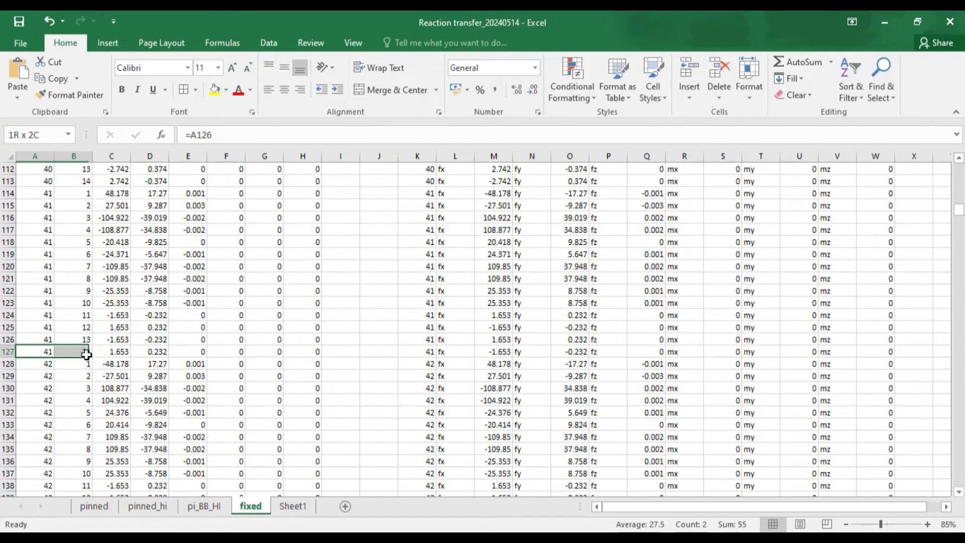
scroll(161, 374, "down", 4)
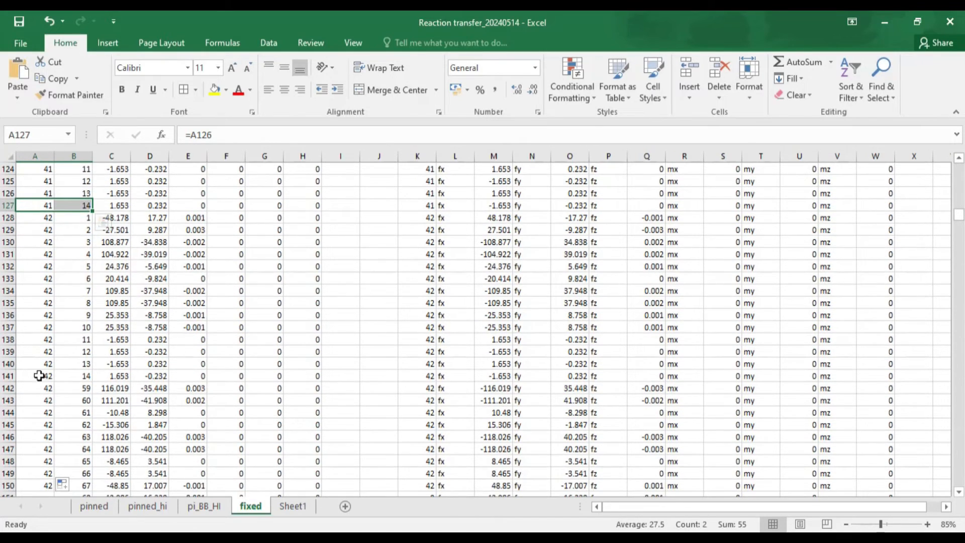
left_click_drag(43, 391, 855, 475)
key("Delete")
Step: Clear the range A142:X730 to remove the leftover zeros in column W below the table
scroll(474, 397, "up", 4)
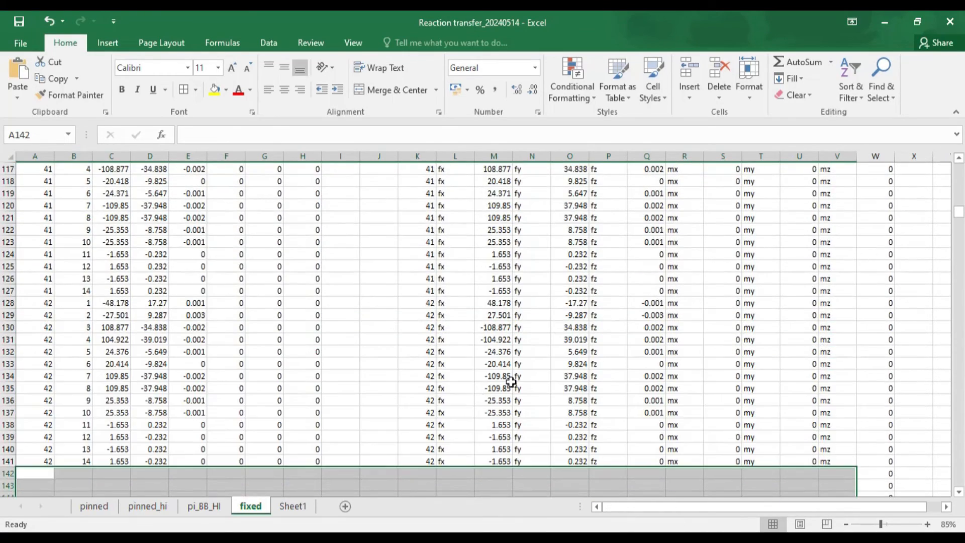
scroll(511, 382, "down", 4)
left_click_drag(43, 324, 856, 478)
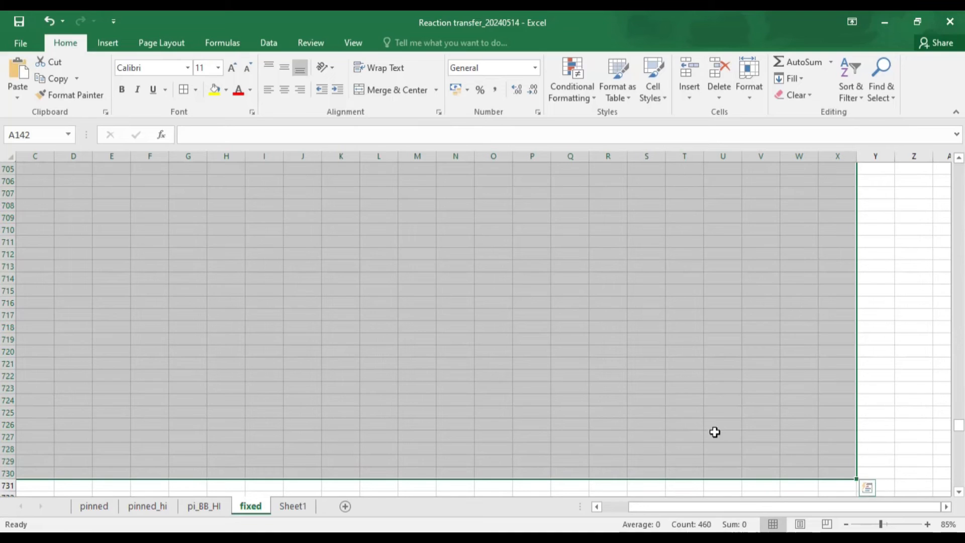
key("Delete")
scroll(622, 377, "up", 19)
scroll(125, 287, "up", 20)
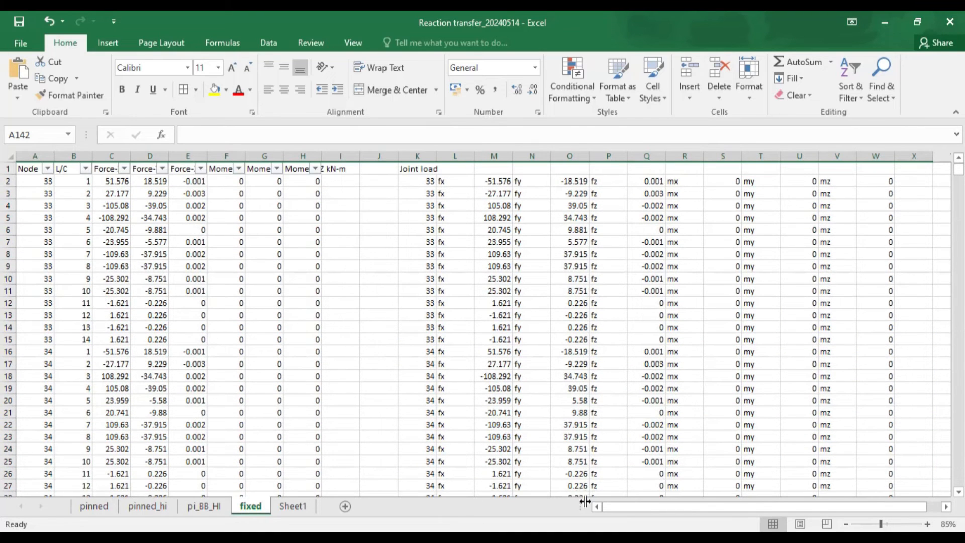
Step: Switch to the SHED model in STAAD.Pro, show its node numbers and rendered sections, and inspect the support nodes
mouse_move(598, 538)
left_click(659, 498)
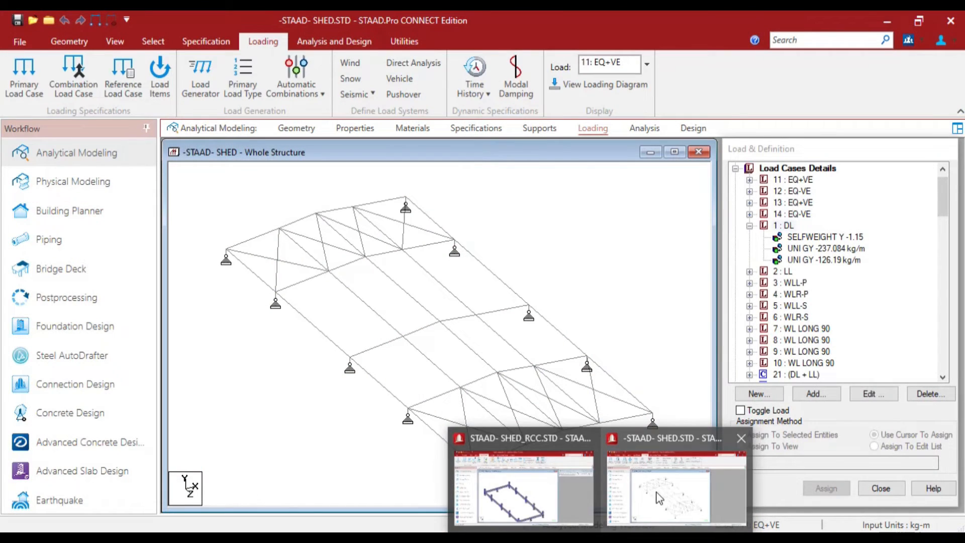
key("shift+n")
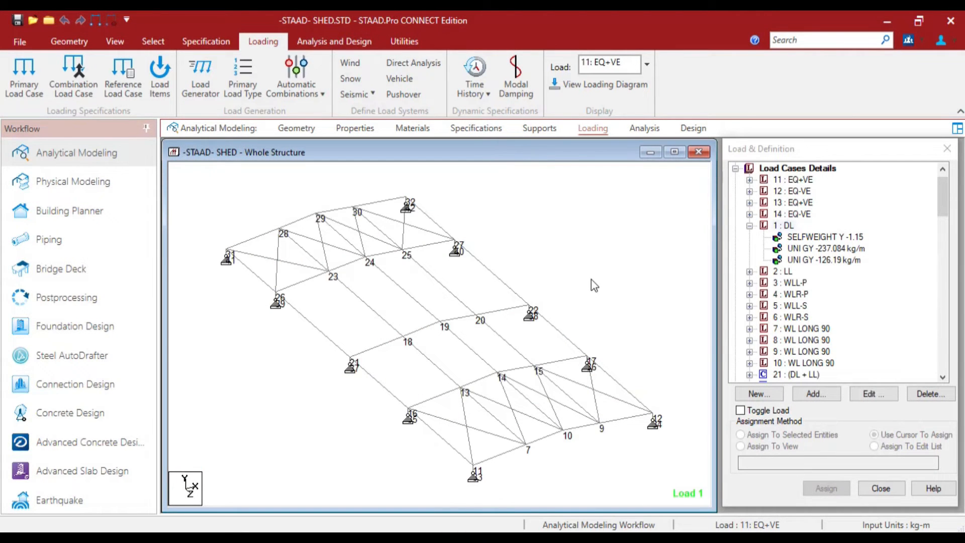
scroll(310, 421, "up", 1)
middle_click_drag(310, 420, 383, 407)
scroll(365, 408, "up", 3)
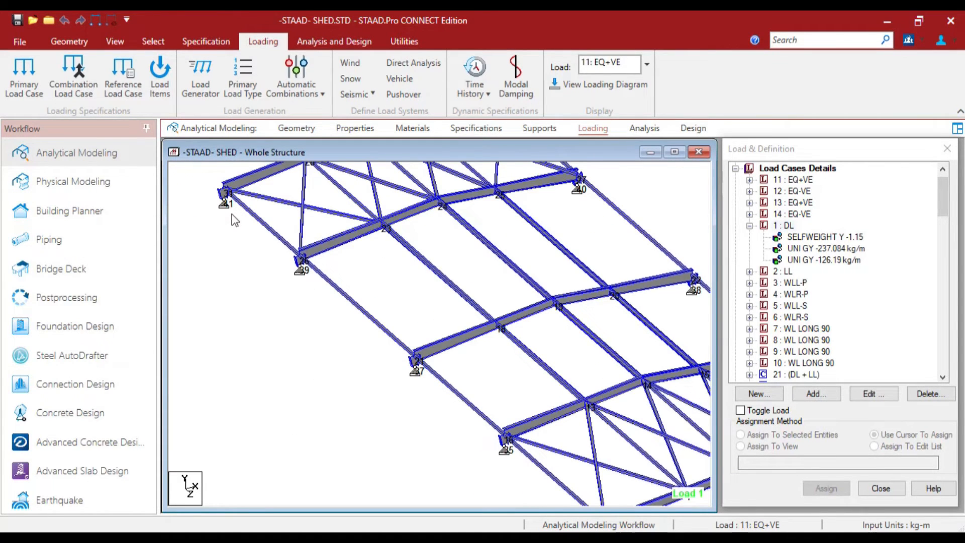
middle_click_drag(448, 434, 342, 379)
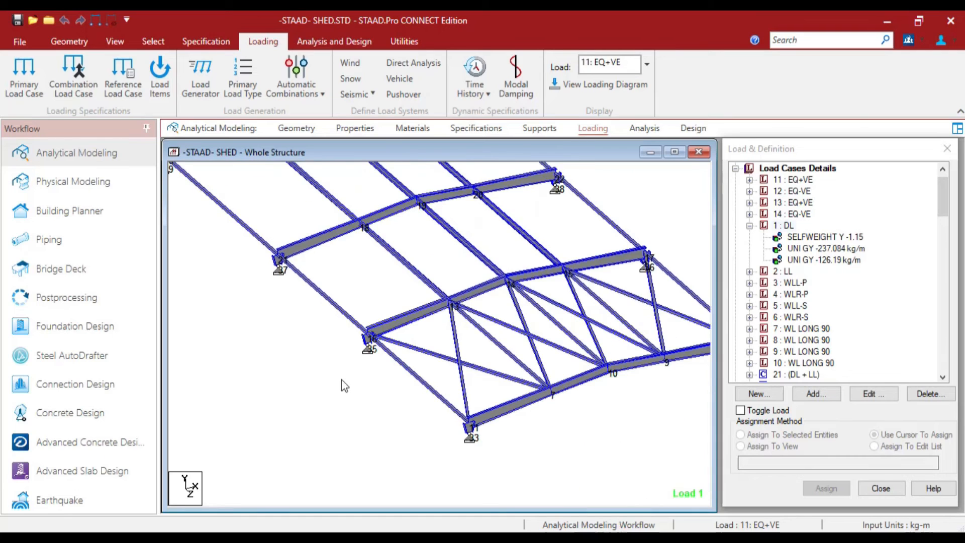
middle_click_drag(483, 441, 346, 514)
middle_click_drag(377, 386, 491, 400)
scroll(411, 351, "down", 1)
scroll(411, 350, "down", 2)
middle_click_drag(294, 376, 371, 394)
scroll(371, 393, "down", 1)
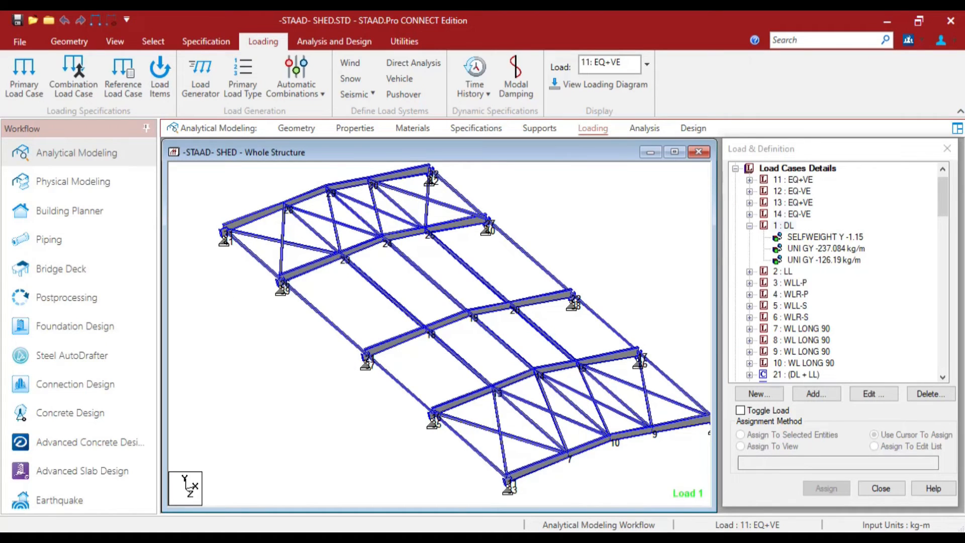
Step: Switch to the SHED_RCC model and compare its column-top node numbers with the shed's support nodes
mouse_move(601, 538)
left_click(522, 477)
middle_click_drag(403, 408, 405, 385)
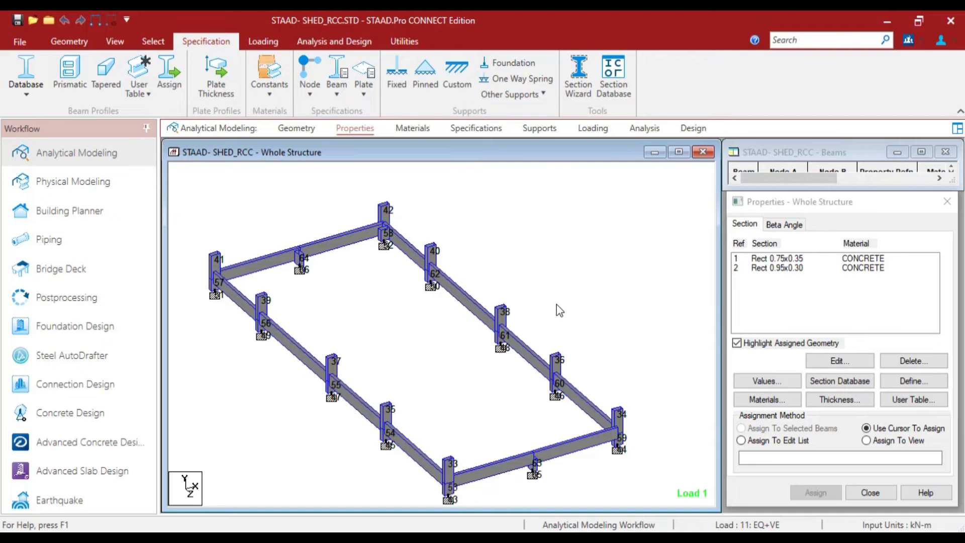
mouse_move(497, 489)
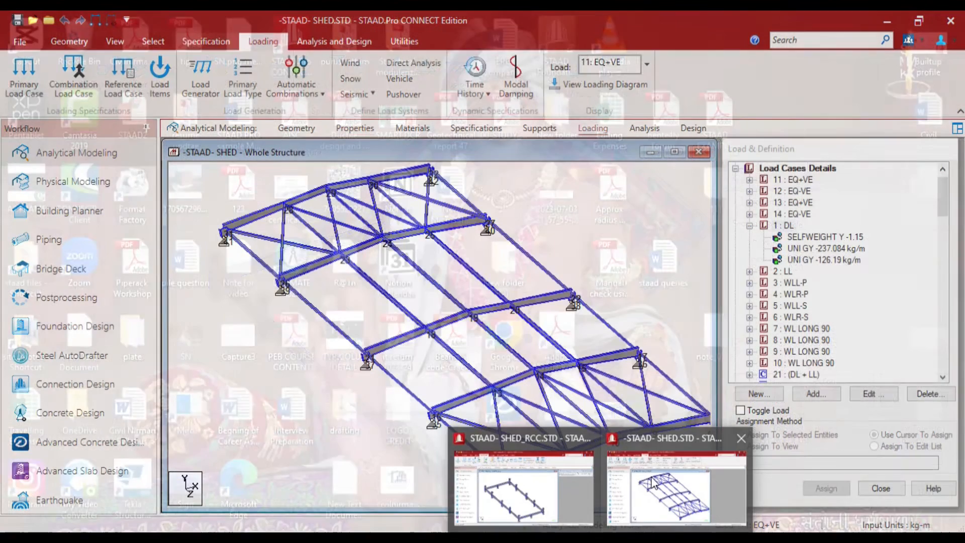
Step: Switch to the SHED model, open its support reactions in Postprocessing, and select the 1 DL row of node 33
left_click(676, 486)
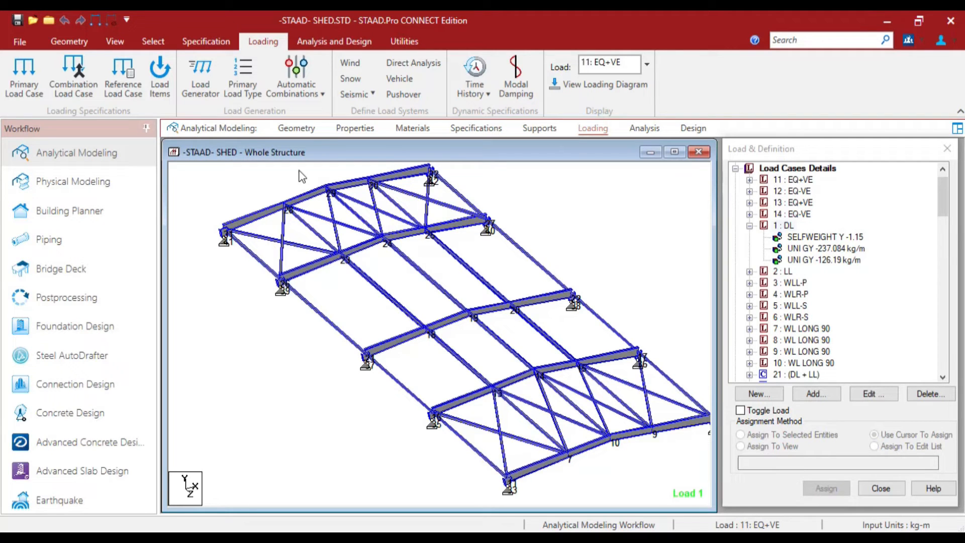
left_click(95, 300)
left_click(362, 131)
left_click(585, 219)
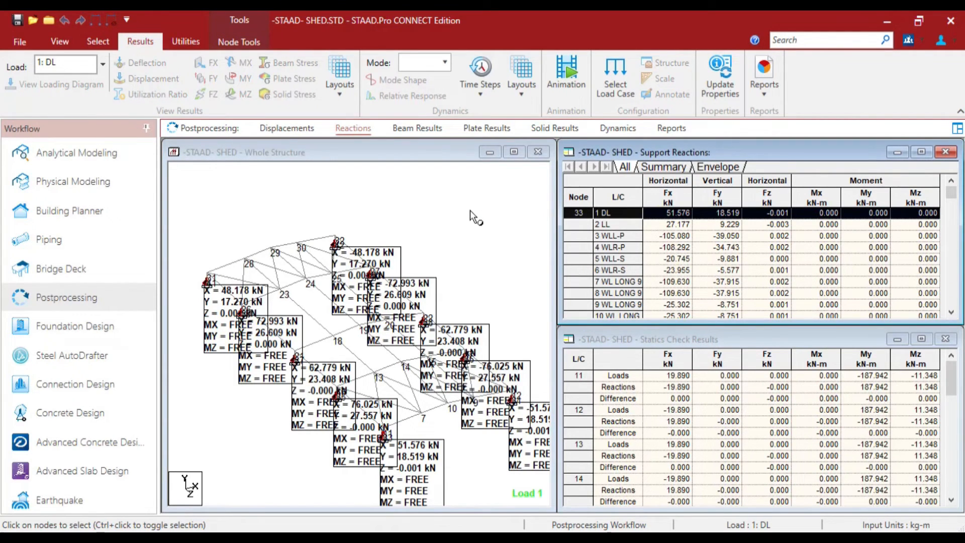
Step: Review the joint load range K2:W11 in Excel, then return to the SHED model's support reactions in STAAD.Pro
key("alt+Tab")
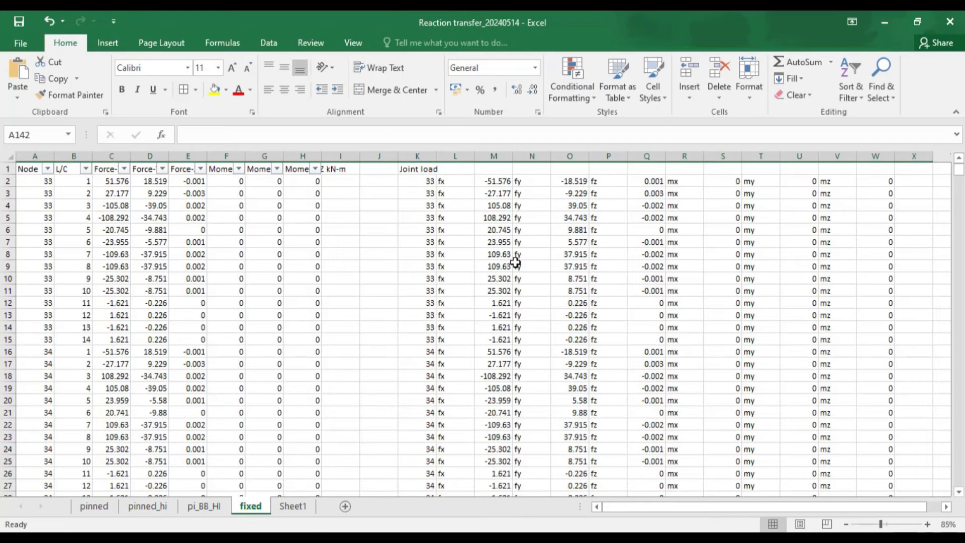
left_click_drag(408, 180, 860, 294)
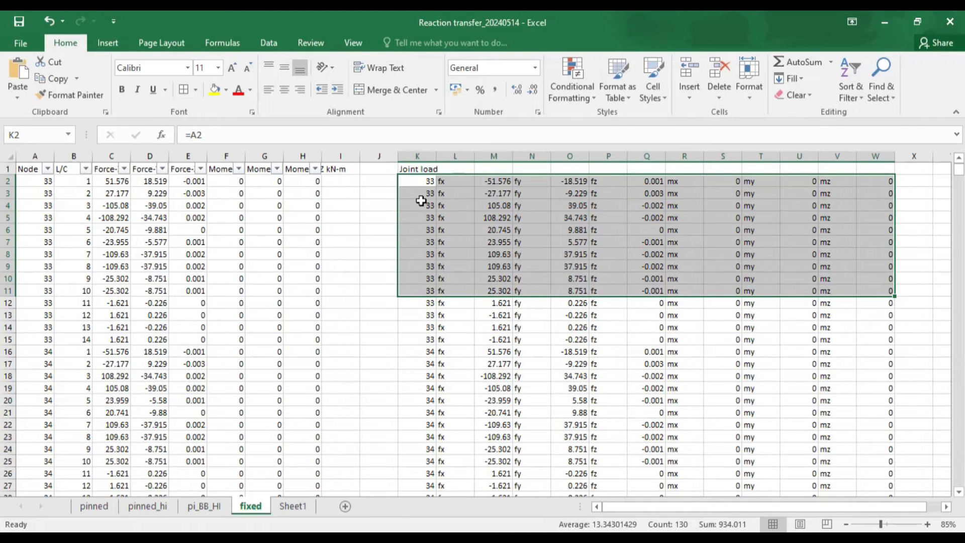
key("alt+Tab")
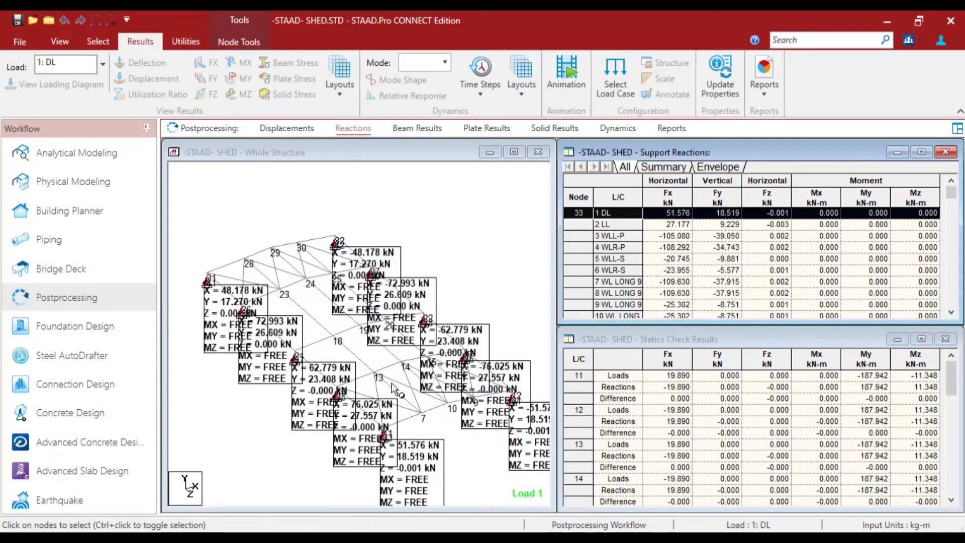
Step: Return the SHED model to Analytical Modeling and select support node 41 with the nodes cursor
left_click(514, 153)
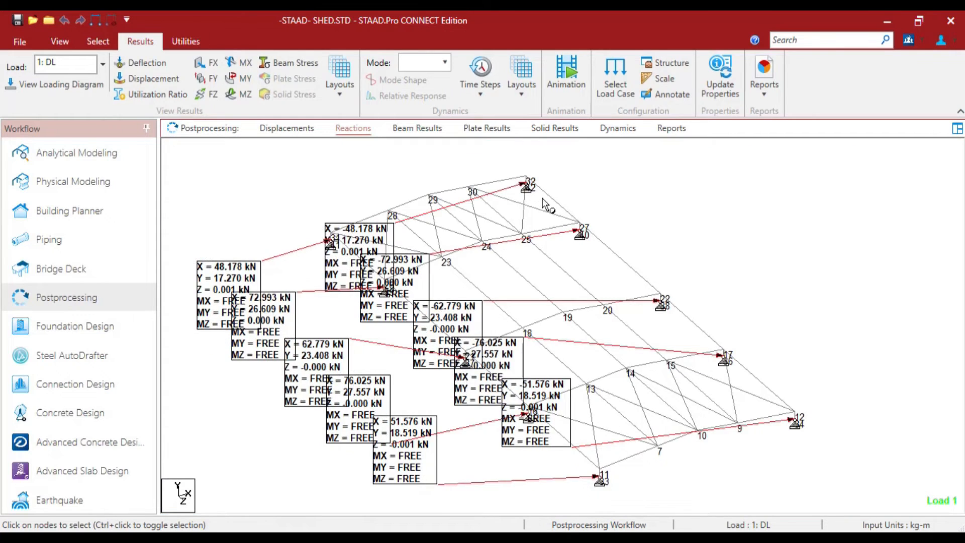
left_click(114, 156)
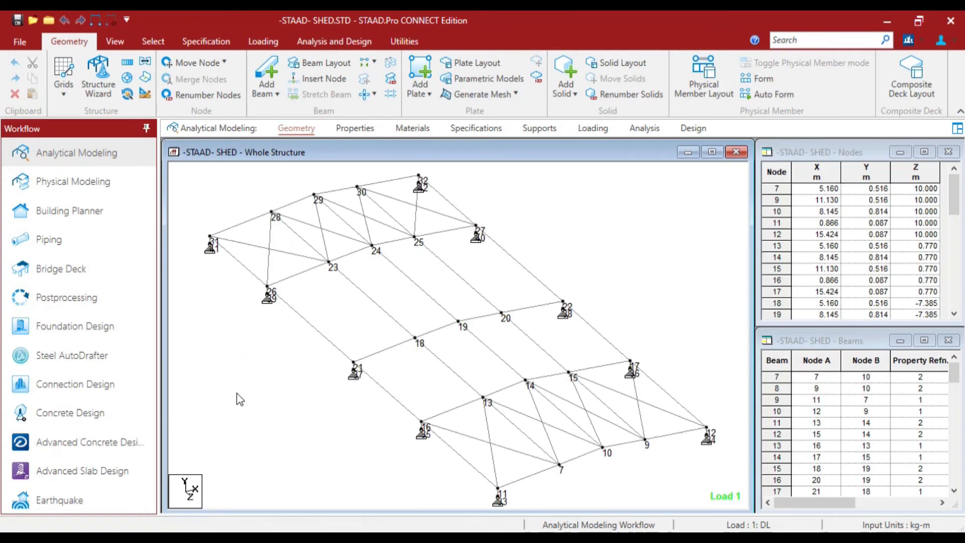
right_click(269, 369)
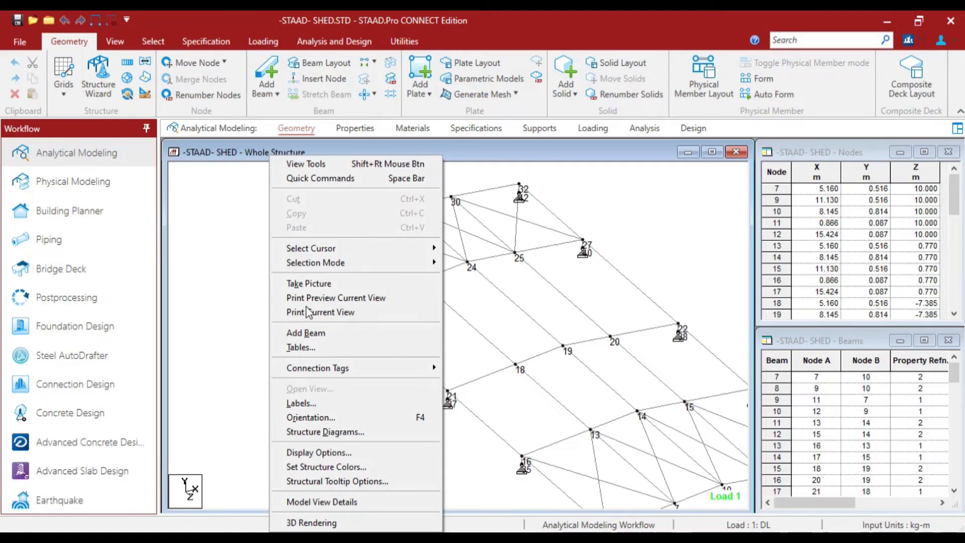
mouse_move(322, 248)
left_click(475, 248)
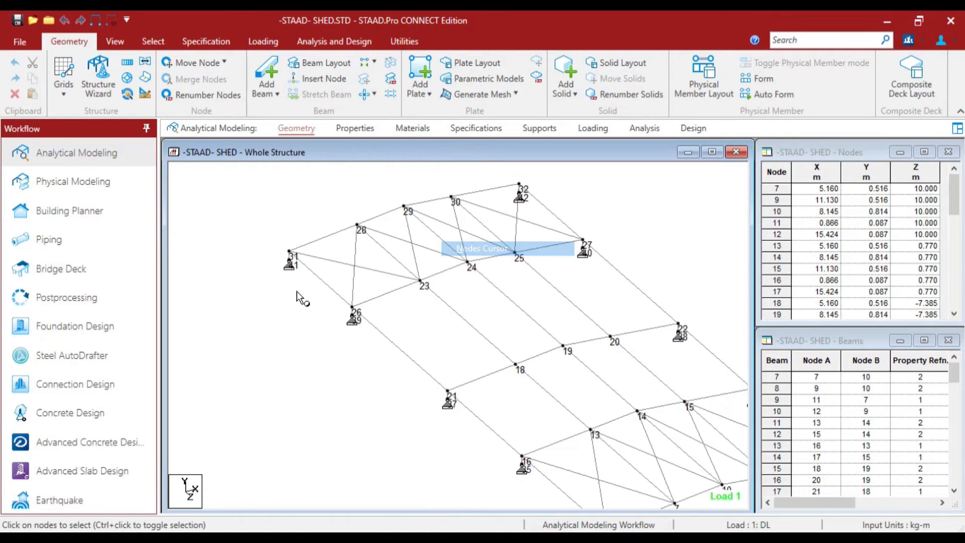
left_click(294, 265)
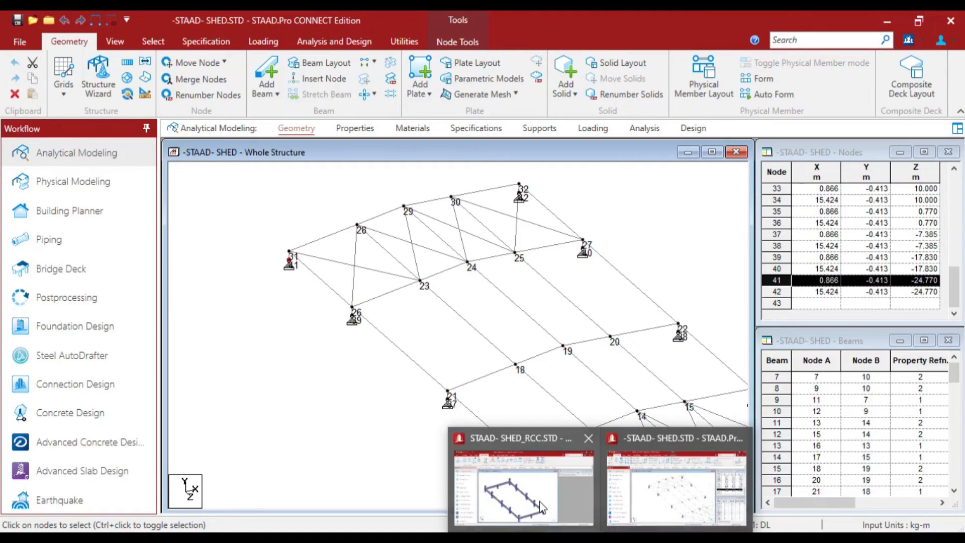
Step: Switch to the SHED_RCC model, select column-top node 41 with the nodes cursor, and compare it with the SHED model's node
left_click(541, 505)
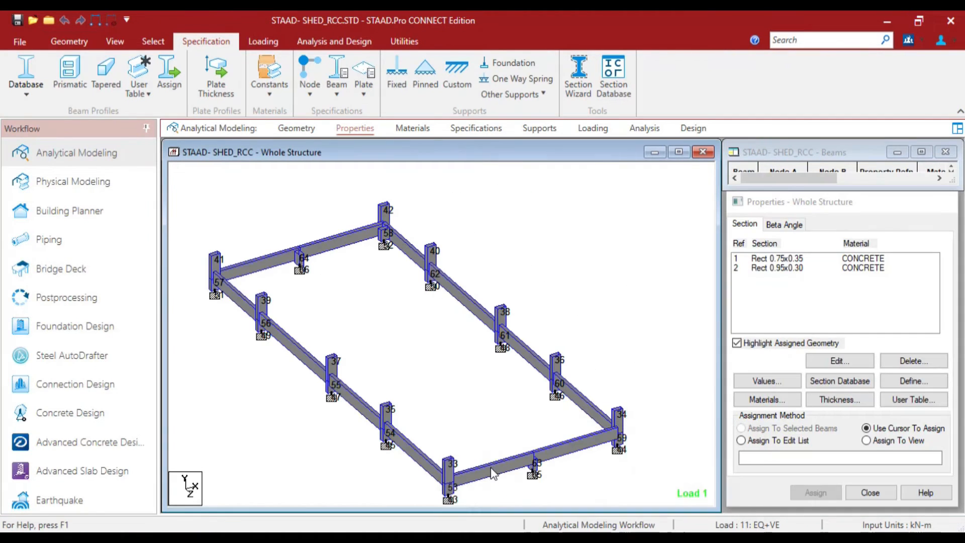
left_click(217, 260)
right_click(213, 207)
mouse_move(346, 206)
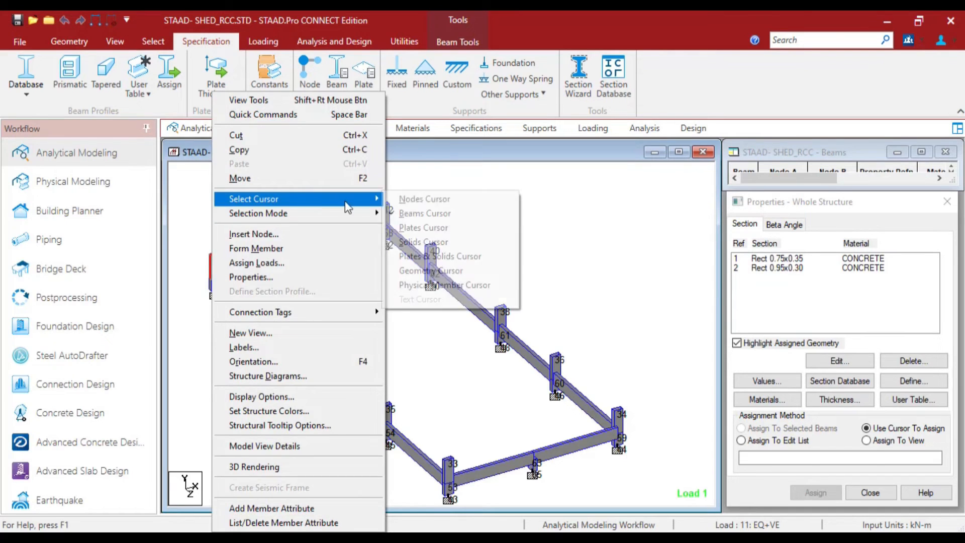
left_click(424, 199)
left_click(216, 255)
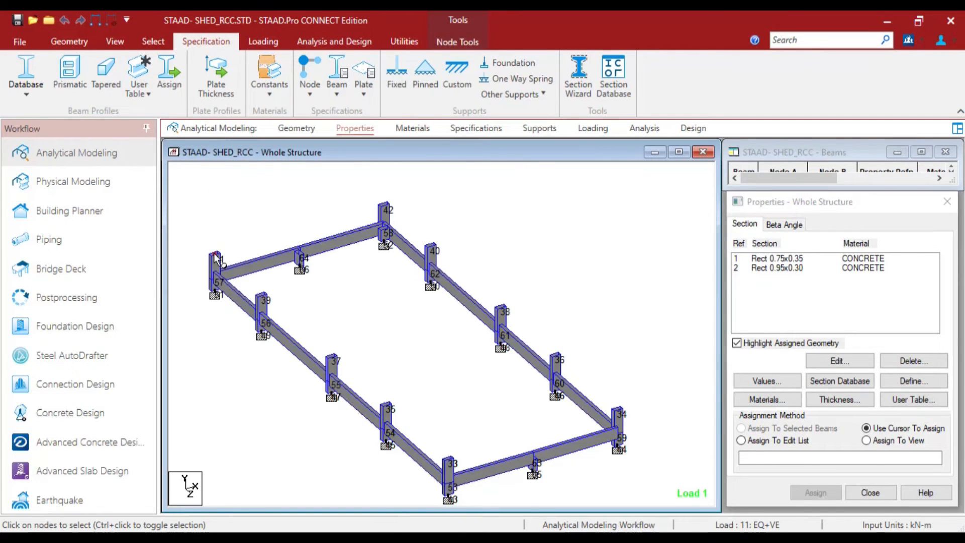
left_click_drag(202, 229, 227, 270)
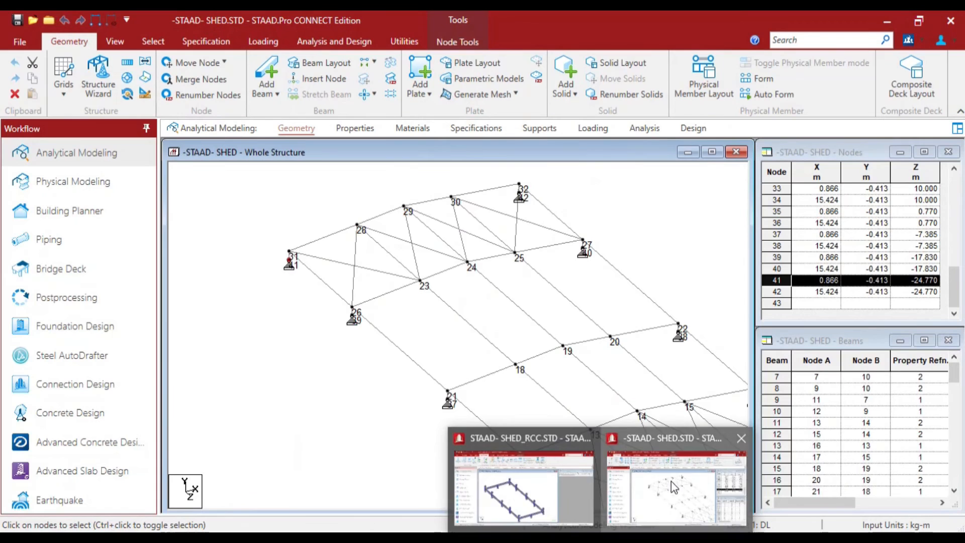
left_click(675, 487)
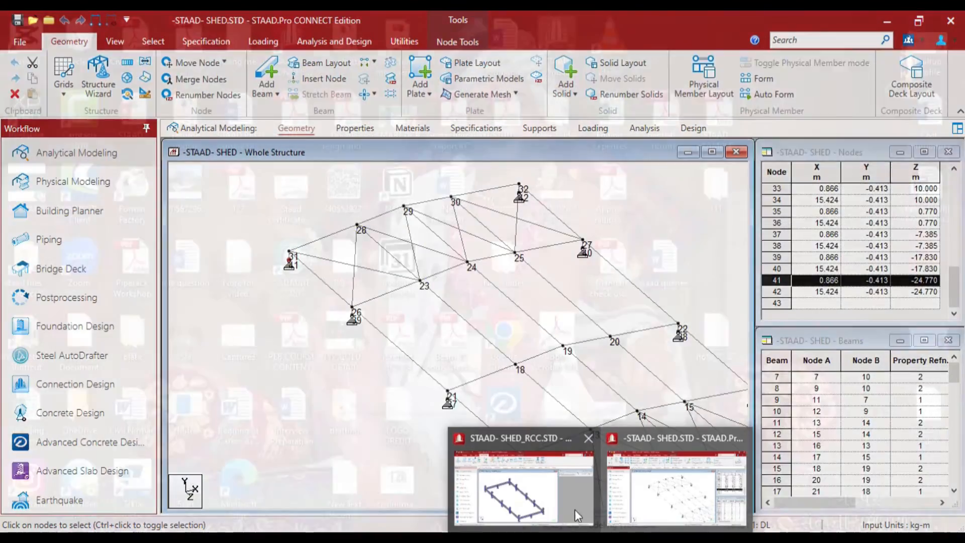
left_click(571, 507)
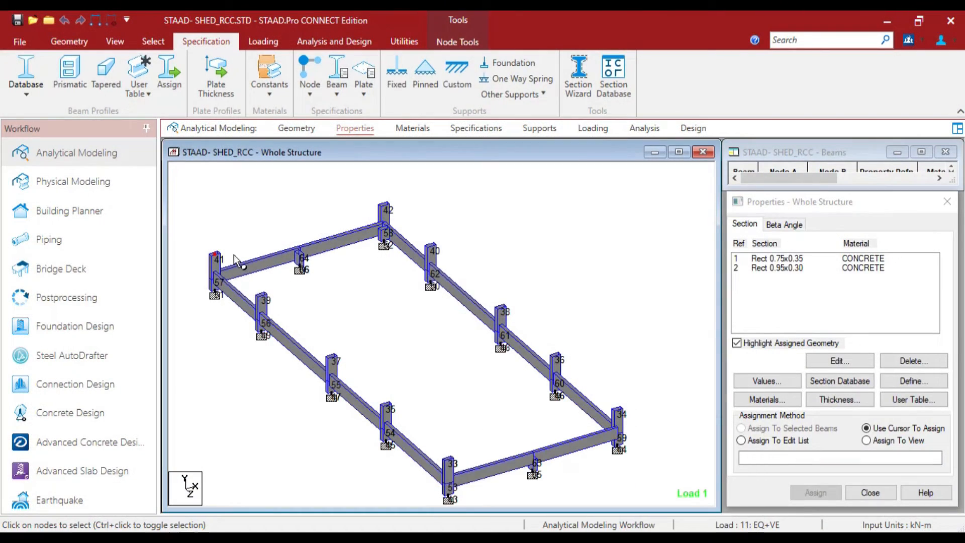
Step: Switch to the Excel fixed sheet, find the node 41 rows, and inspect the node reference formula in K114
key("alt+Tab")
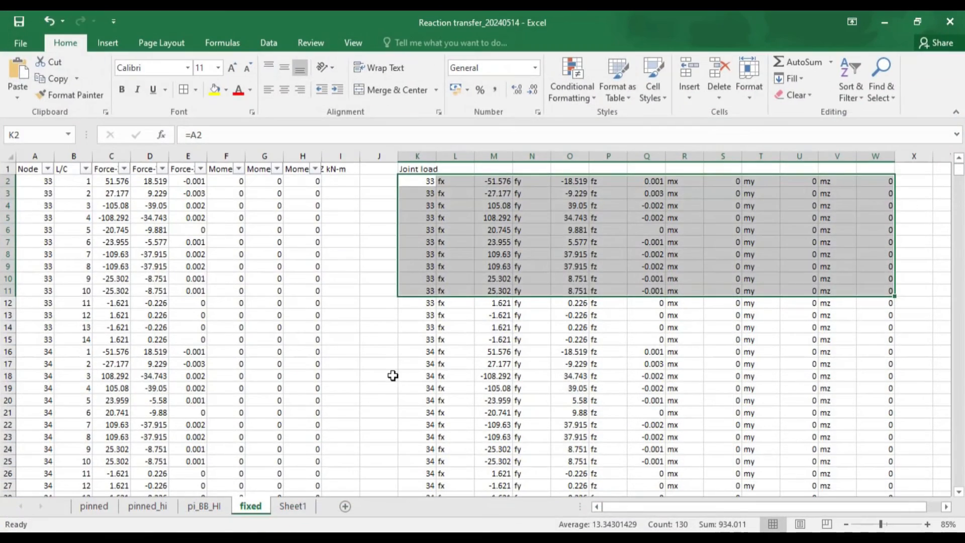
left_click(252, 315)
scroll(252, 315, "down", 1)
scroll(254, 319, "up", 1)
scroll(259, 324, "down", 20)
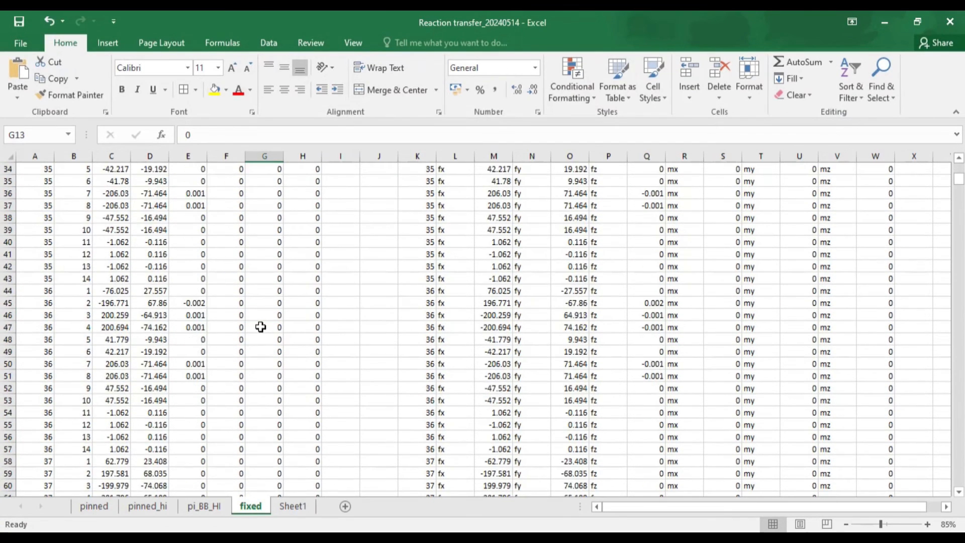
scroll(259, 324, "down", 9)
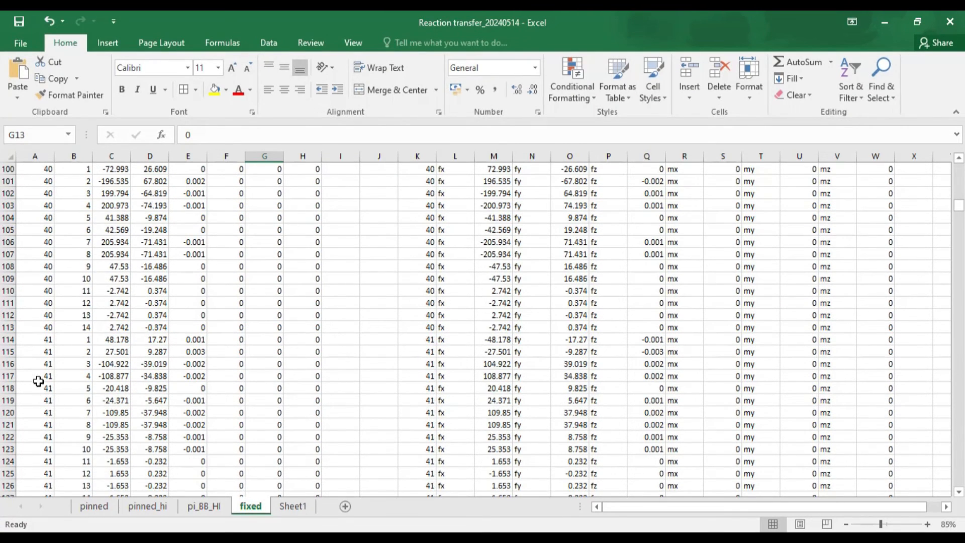
left_click_drag(39, 340, 41, 389)
left_click_drag(434, 340, 436, 437)
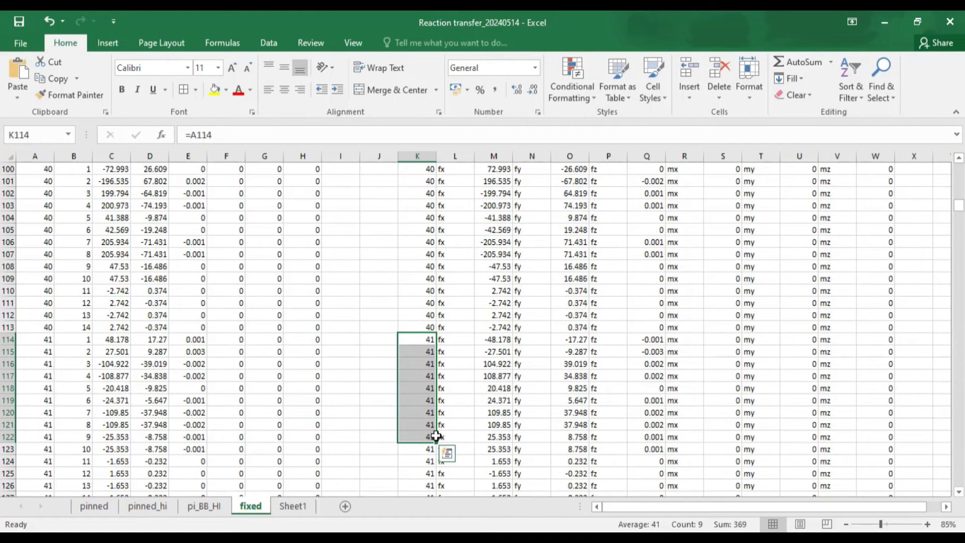
double_click(424, 341)
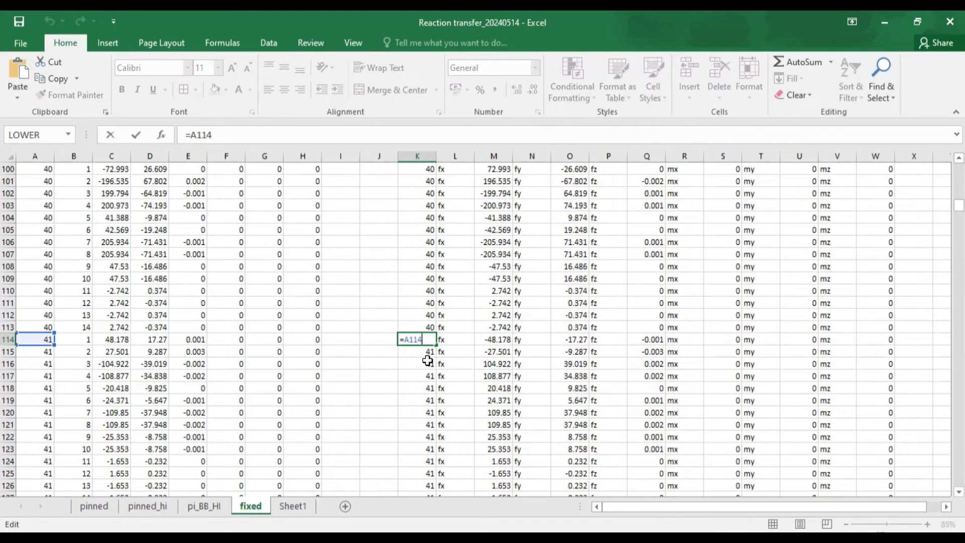
key("Escape")
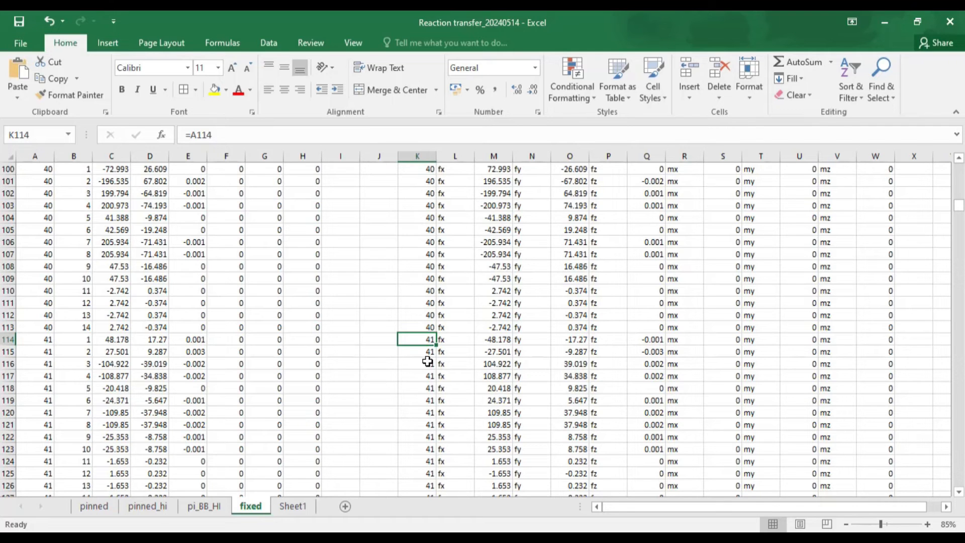
Step: Review the joint load rows for nodes 39 to 41 in Excel and check them against the SHED_RCC column-top nodes
scroll(427, 360, "up", 3)
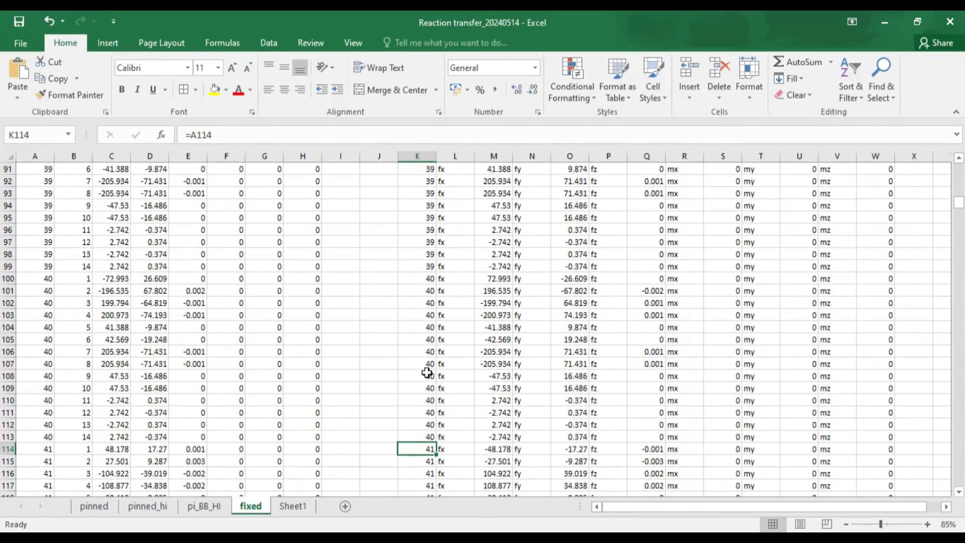
scroll(427, 372, "down", 2)
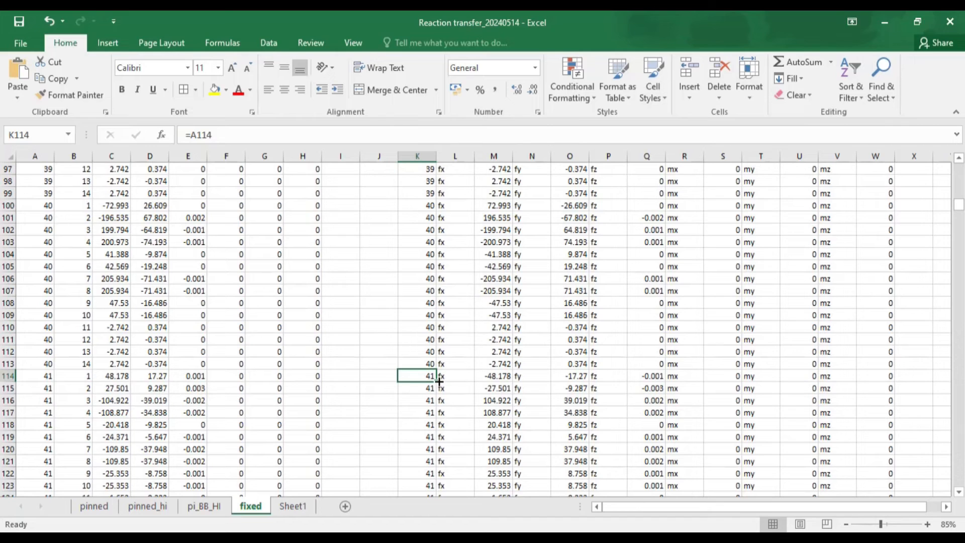
scroll(438, 382, "up", 2)
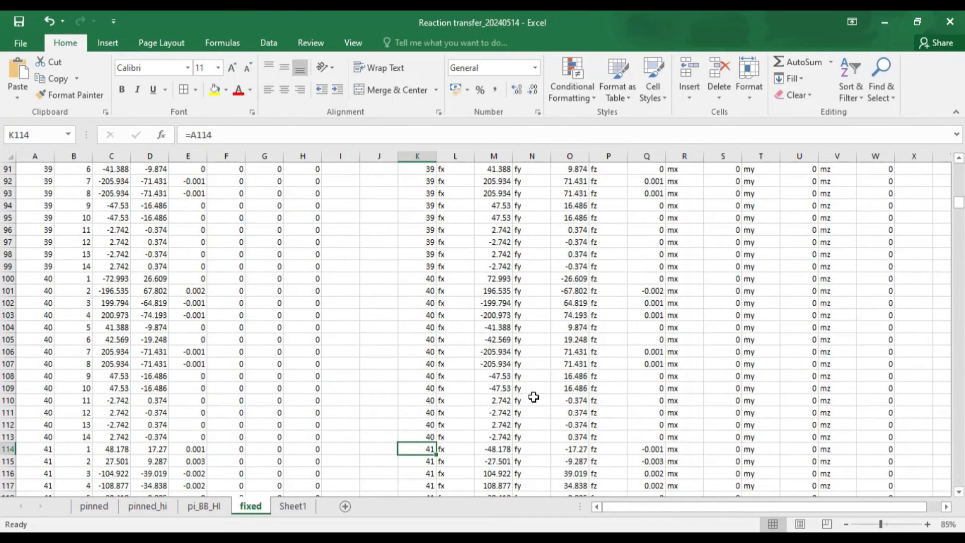
left_click(523, 477)
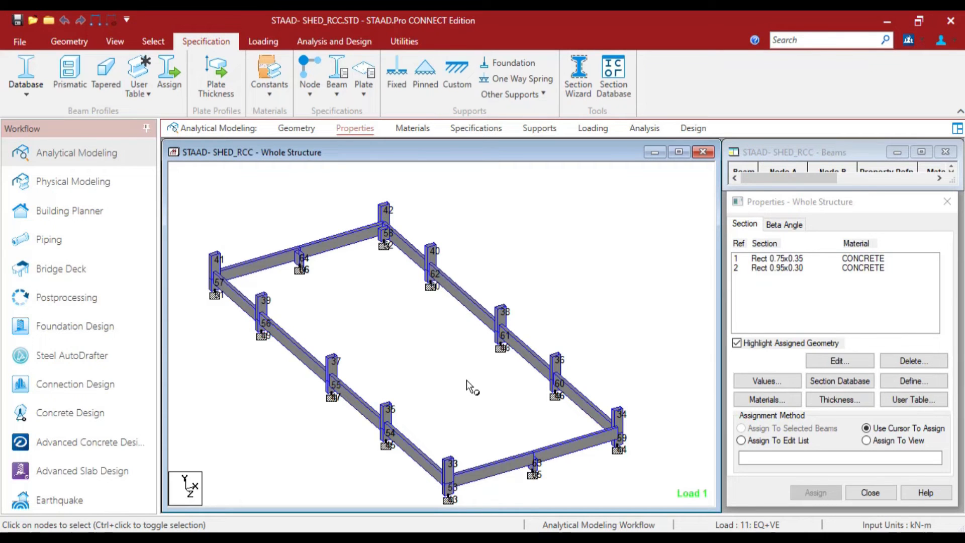
left_click(537, 535)
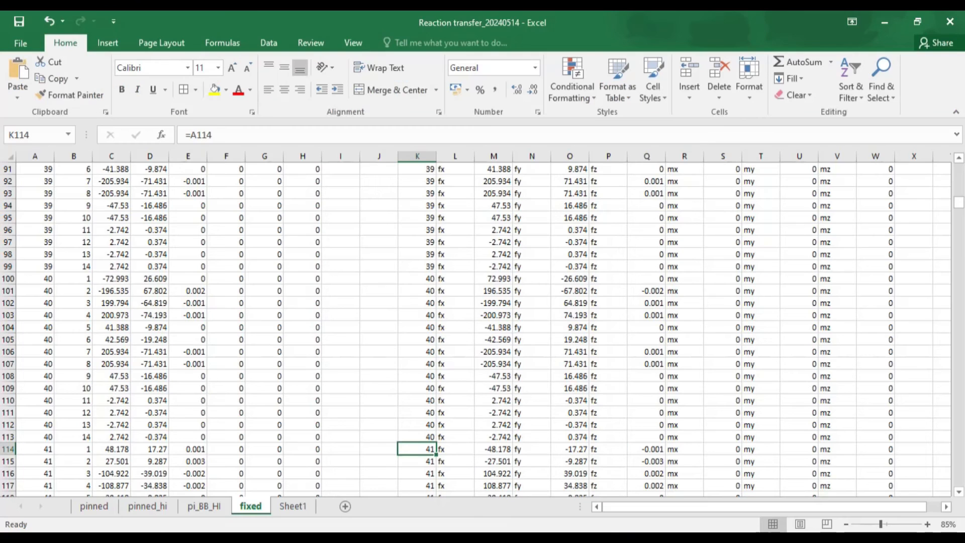
left_click(465, 398)
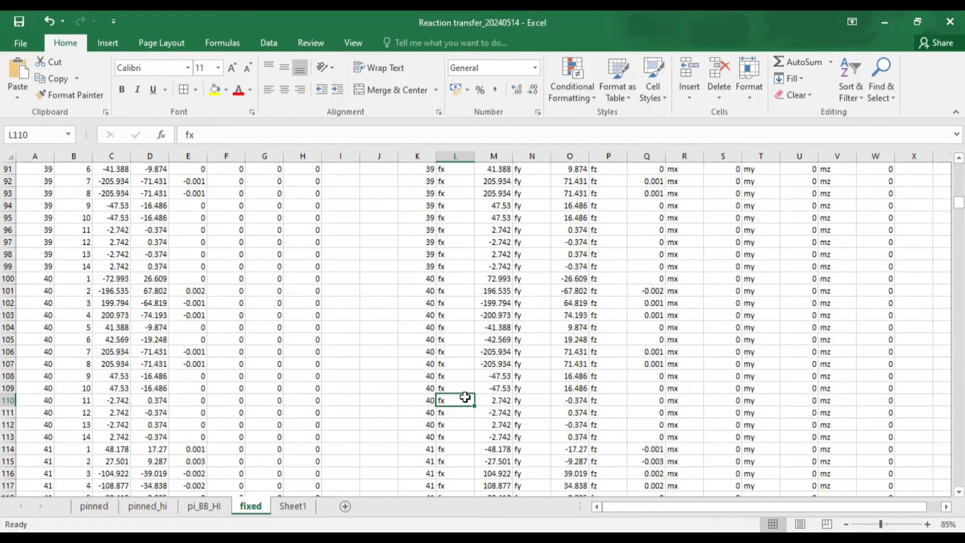
Step: Inspect the mx, my and mz value formulas in columns S, U and W, and go back to the sheet's first row
scroll(465, 397, "up", 20)
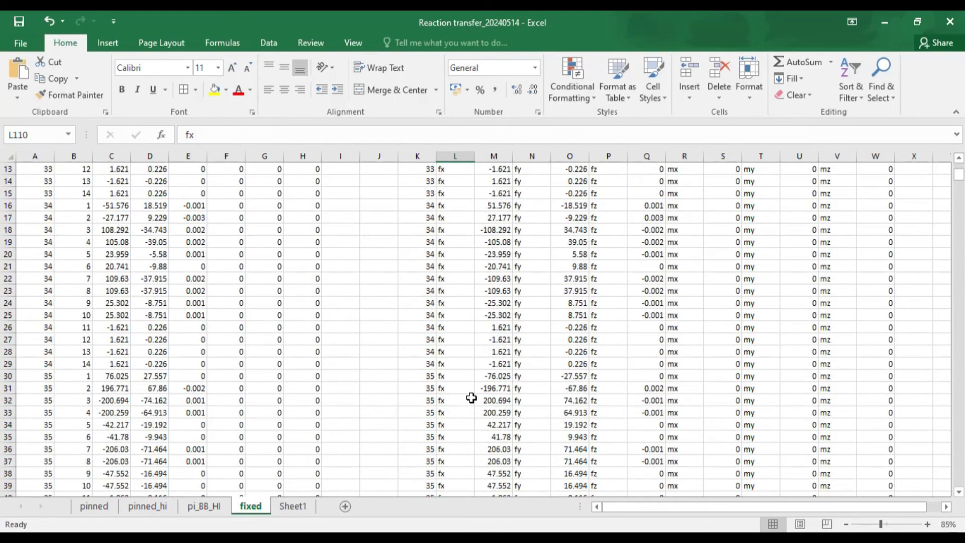
double_click(718, 180)
key("Escape")
double_click(797, 180)
key("Escape")
left_click(868, 183)
key("ctrl+Down")
scroll(948, 255, "up", 12)
left_click_drag(959, 201, 959, 171)
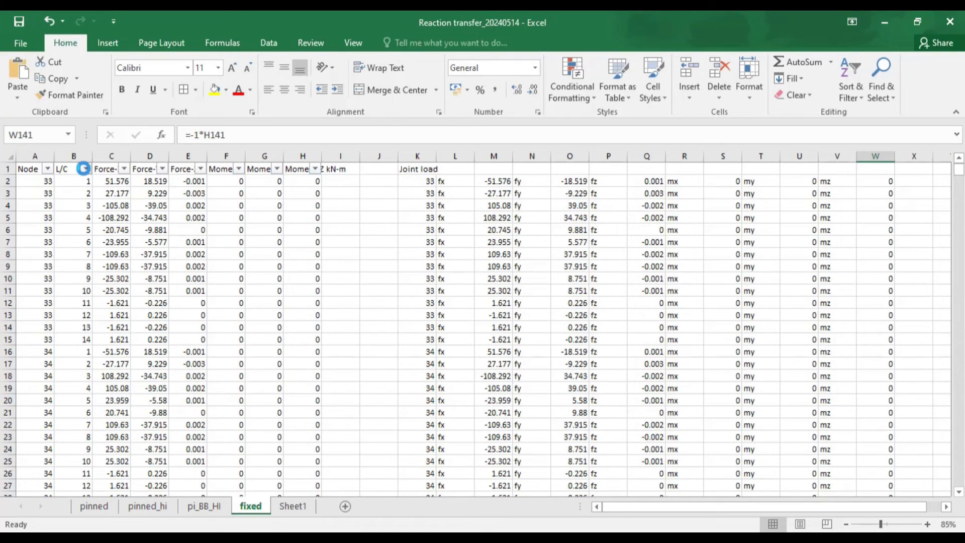
Step: Filter the L/C column to show only load case 1
left_click(86, 168)
left_click(63, 307)
left_click(50, 318)
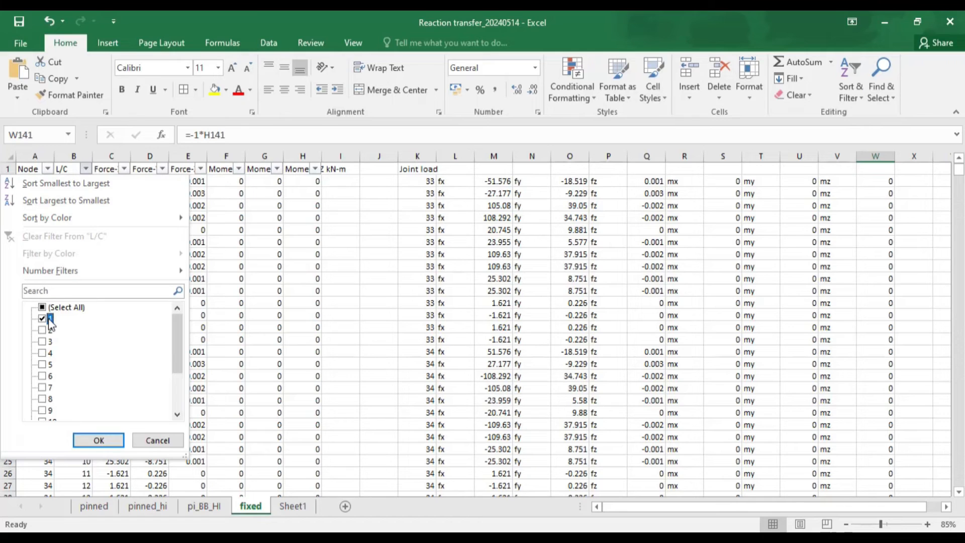
left_click(99, 441)
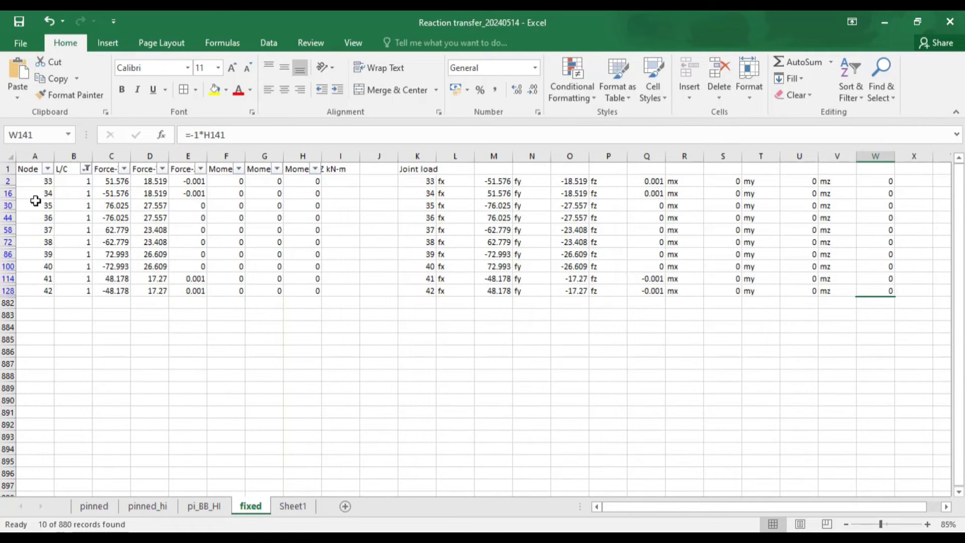
Step: Check the filtered node numbers, and copy the visible joint load table for nodes 33 to 42, including the Joint load heading
left_click_drag(33, 182, 42, 291)
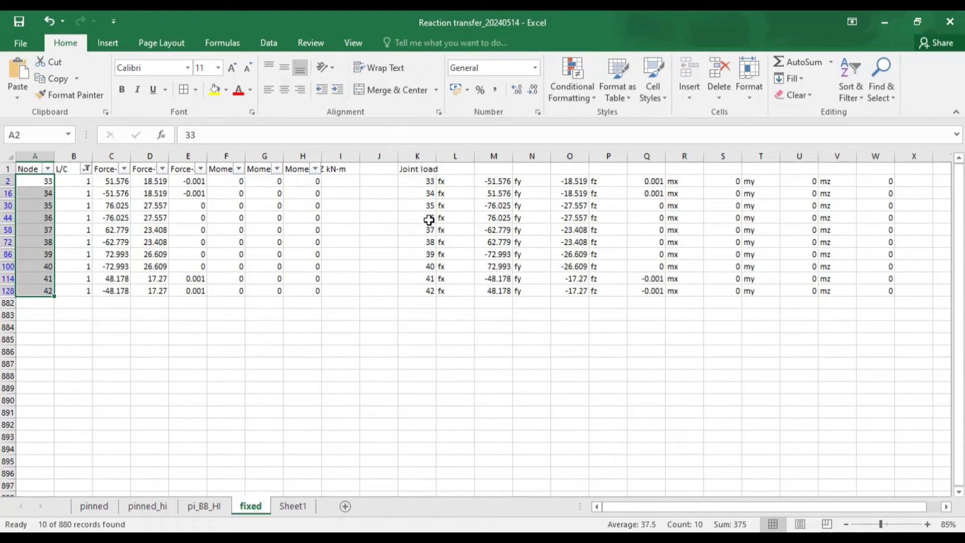
left_click(420, 181)
key("shift+Down")
left_click_drag(419, 168, 880, 291)
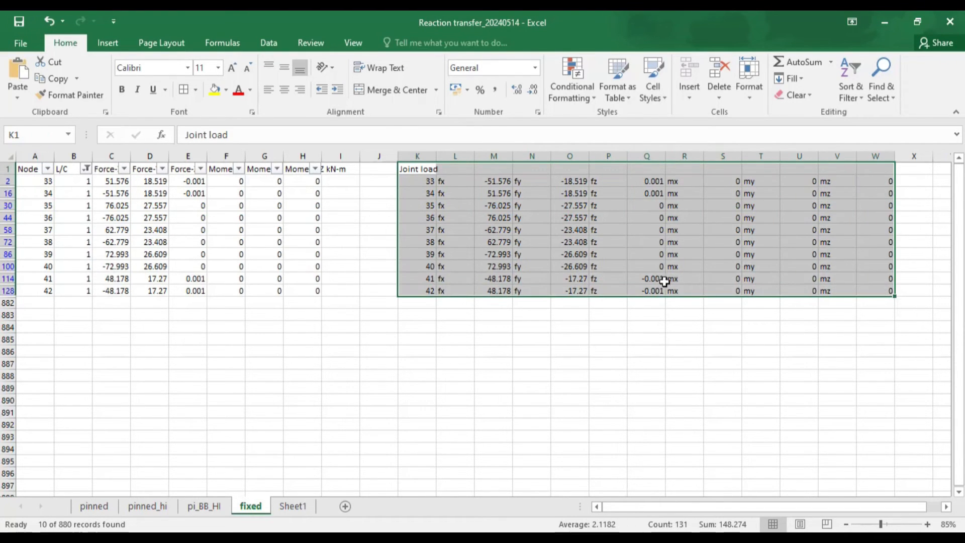
key("ctrl+c")
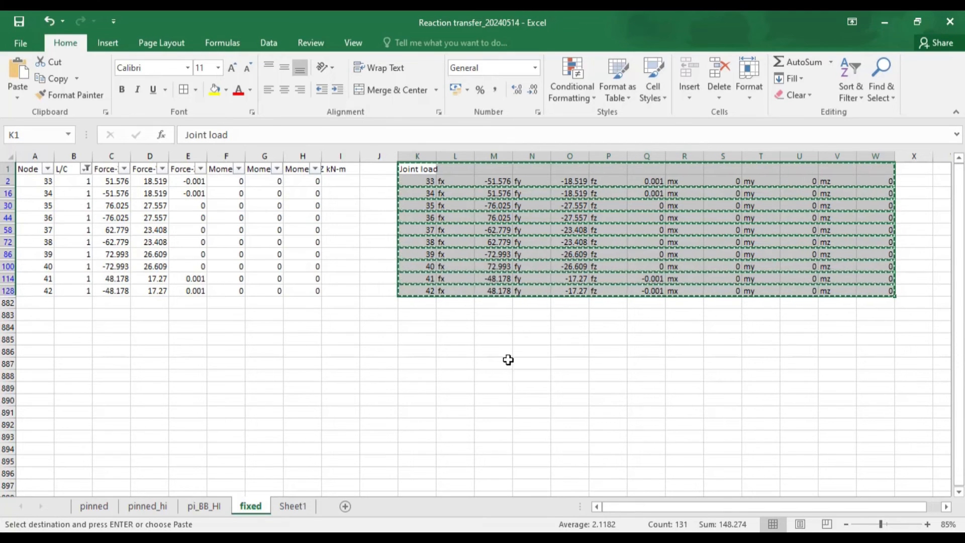
Step: Switch to the SHED_RCC model in STAAD.Pro, review its column-top nodes, and open its input command file in the editor
left_click(601, 537)
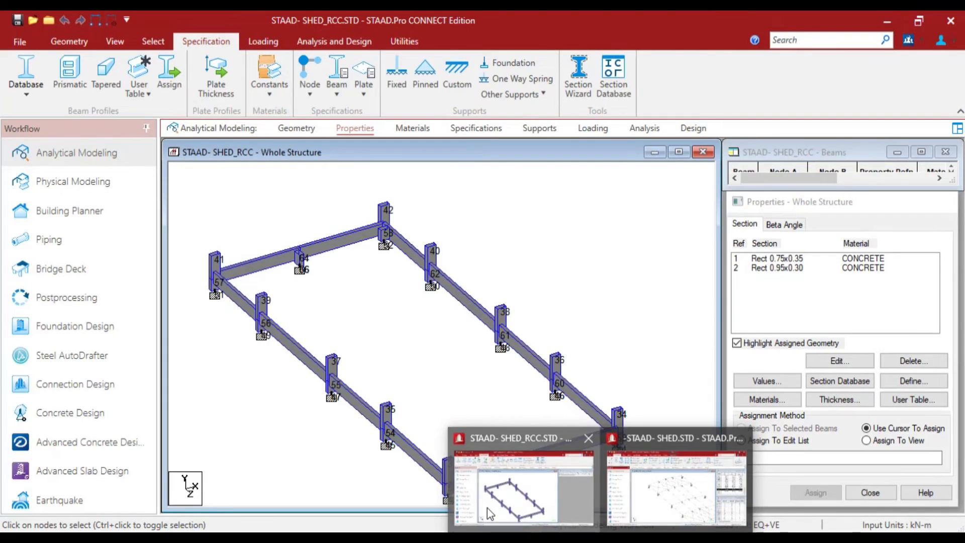
left_click(490, 514)
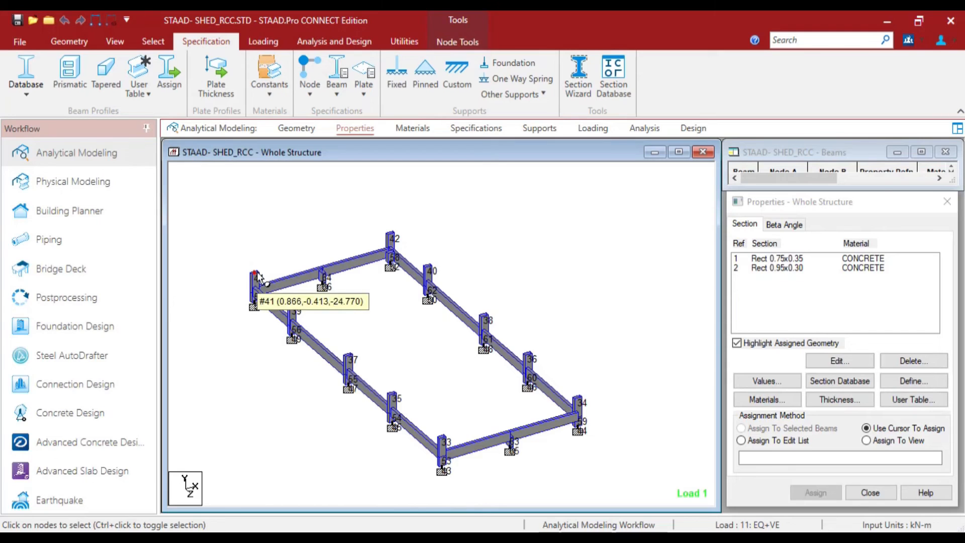
scroll(257, 272, "up", 1)
middle_click_drag(229, 275, 386, 316)
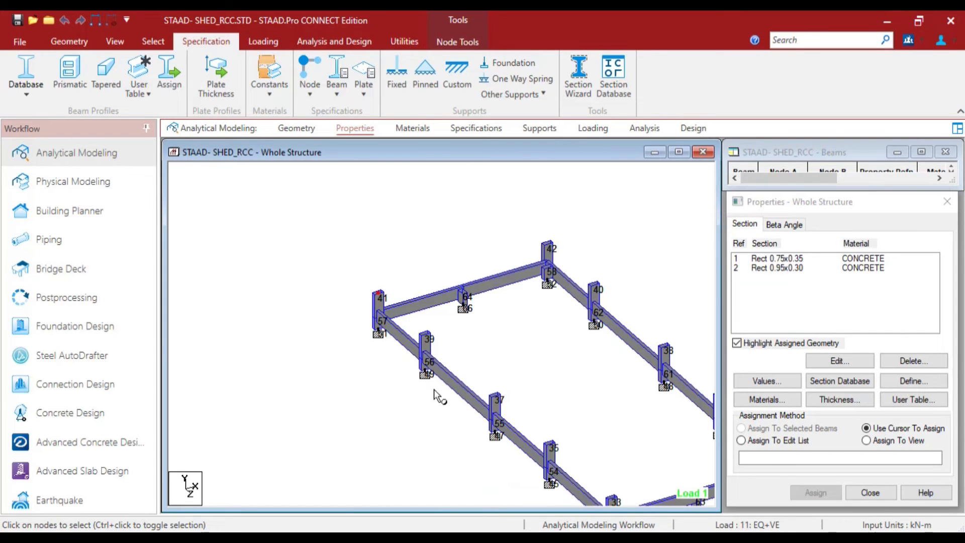
mouse_move(603, 532)
left_click(674, 480)
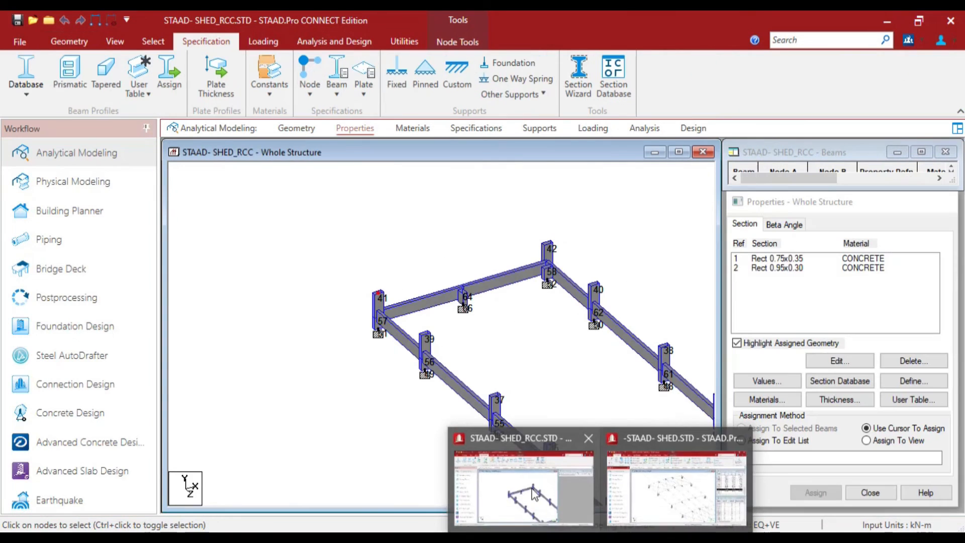
left_click(518, 477)
left_click(402, 42)
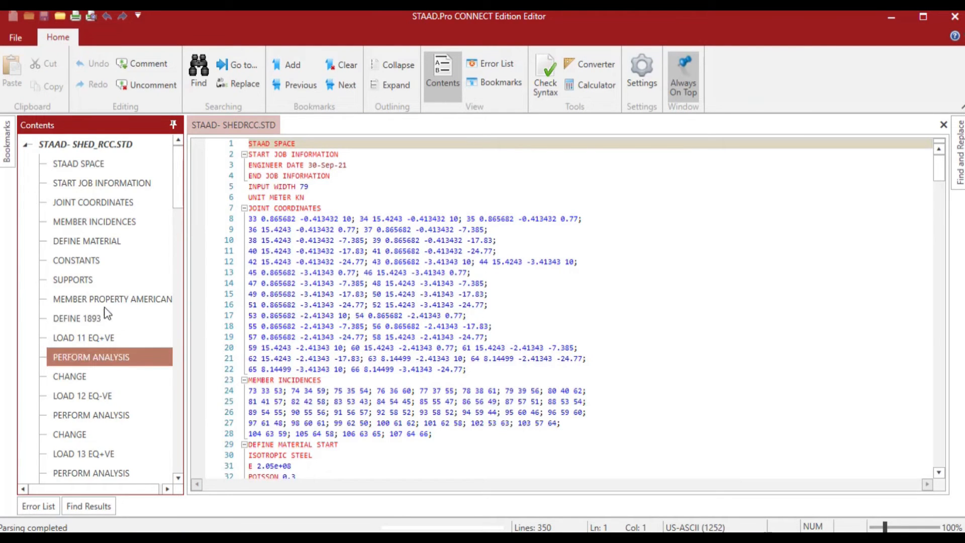
Step: Paste the copied Joint load table for nodes 33 to 42 below the SELFWEIGHT line of LOAD 1 DL
scroll(101, 282, "down", 3)
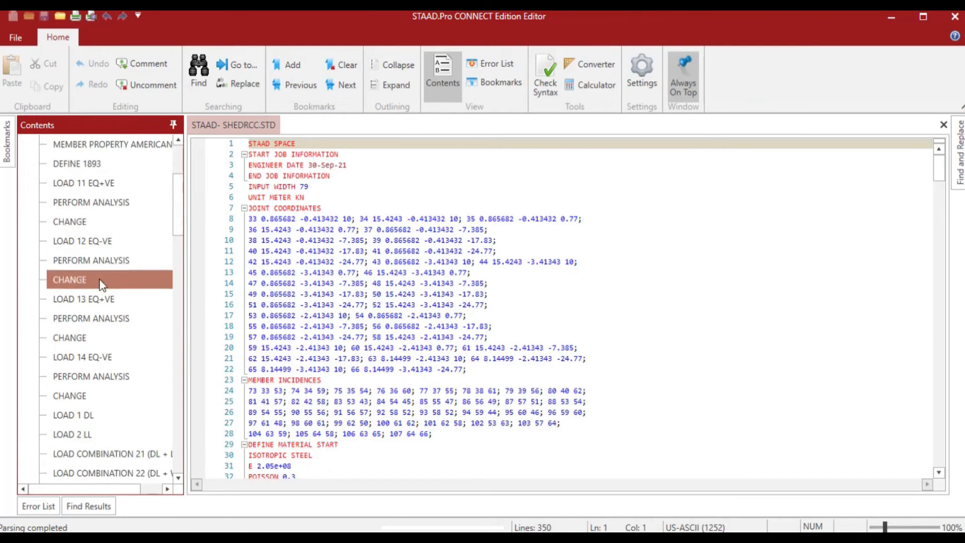
left_click(120, 413)
scroll(327, 372, "up", 3)
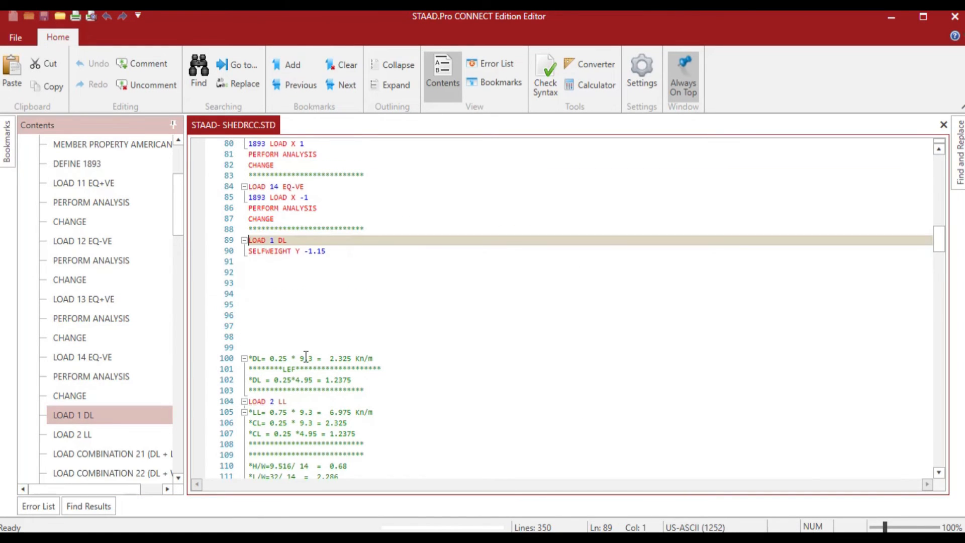
left_click(272, 269)
type("Joint load 33 fx -51.576 fy -18.519 fz 0.001 mx 0 my 0 mz 0 34 fx 51.576 fy -18.519 fz 0.001 mx 0 my 0 mz 0 35 fx -76.025 fy -27.557 fz 0 mx 0 my 0 mz 0 36 fx 76.025 fy -27.557 fz 0 mx 0 my 0 mz 0 37 fx -62.779 fy -23.408 fz 0 mx 0 my 0 mz 0 38 fx 62.779 fy -23.408 fz 0 mx 0 my 0 mz 0 39 fx -72.993 fy -26.609 fz 0 mx 0 my 0 mz 0 40 fx 72.993 fy -26.609 fz 0 mx 0 my 0 mz 0 41 fx -48.178 fy -17.27 fz -0.001 mx 0 my 0 mz 0 42 fx 48.178 fy -17.27 fz -0.001 mx 0 my 0 mz 0")
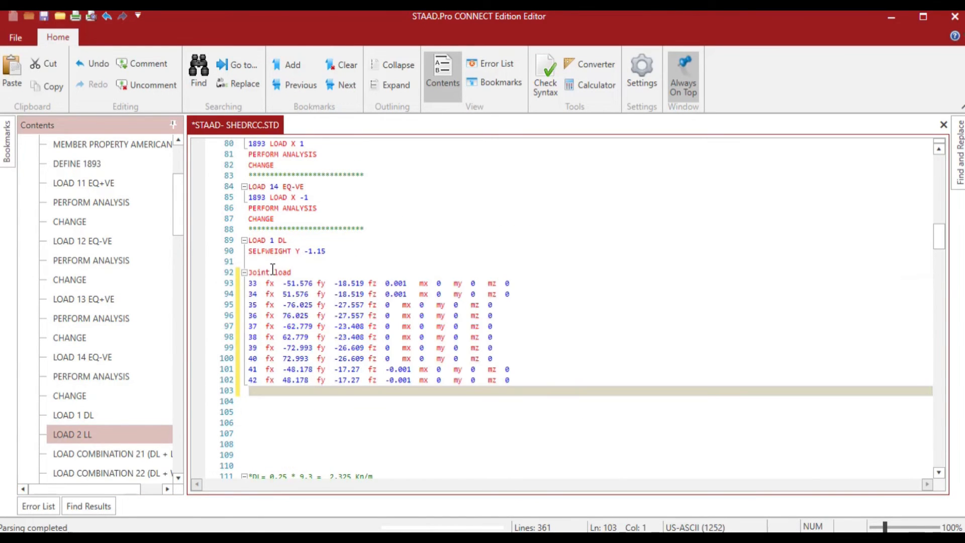
Step: Save the SHED_RCC input file and close the editor
left_click(886, 18)
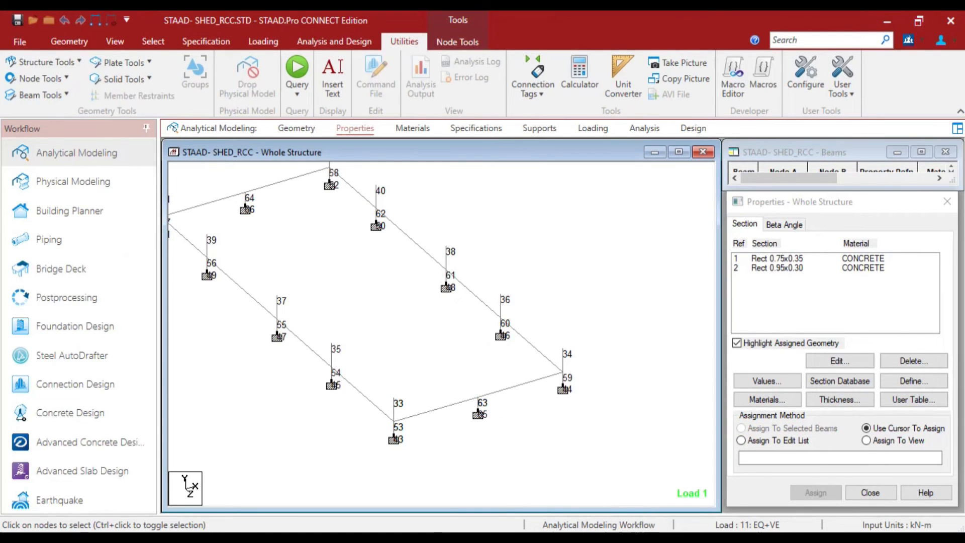
left_click(438, 534)
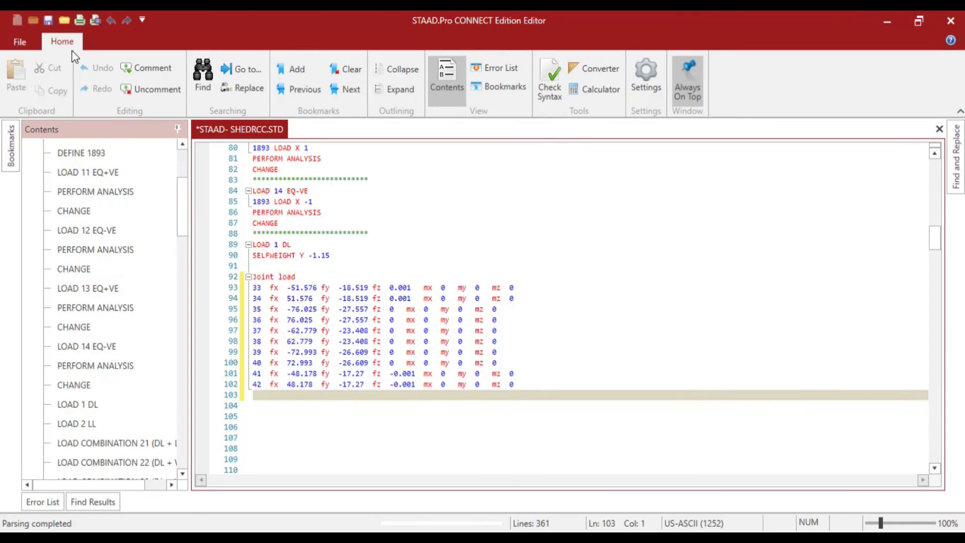
left_click(49, 20)
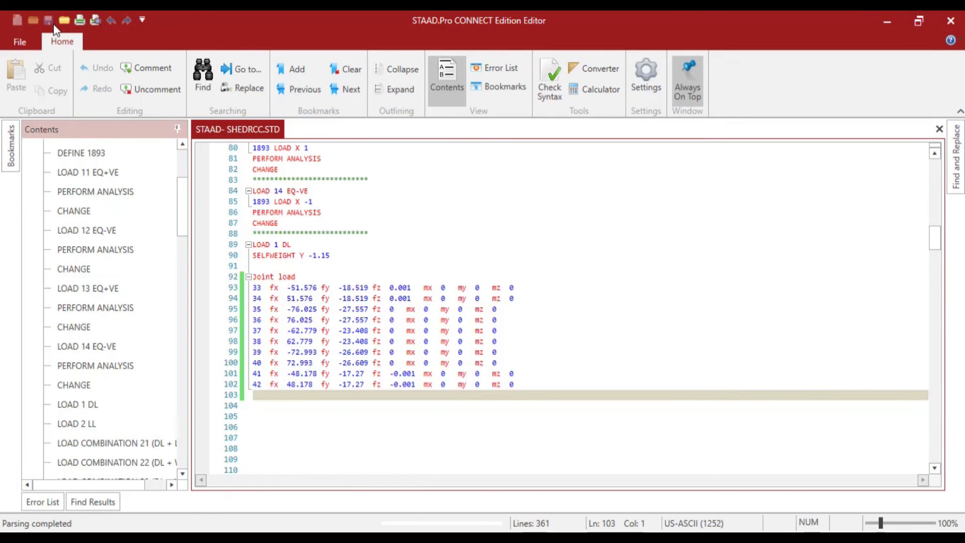
left_click(951, 20)
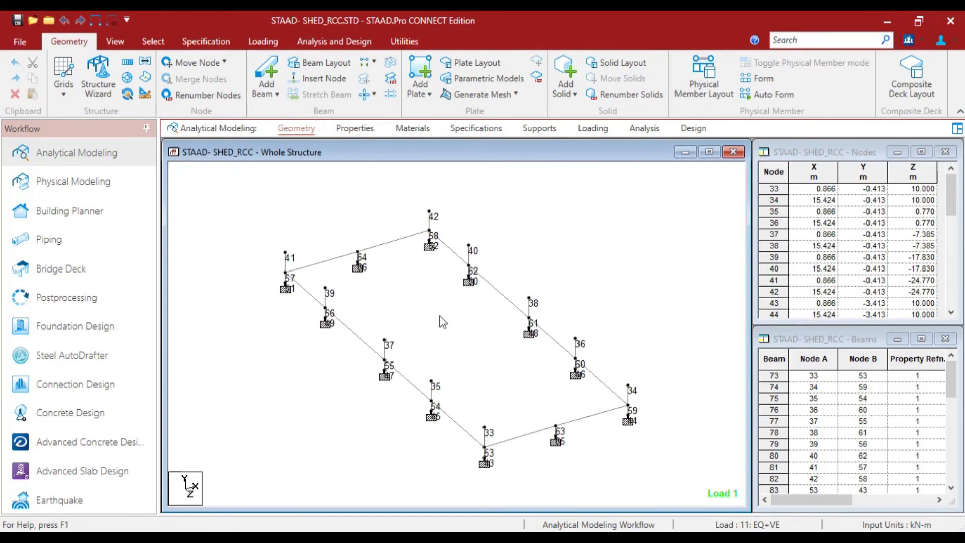
Step: Switch to Excel, clear the copy mark, review the filtered joint load table from heading to node 42, and return to the STAAD.Pro model
key("alt+Tab")
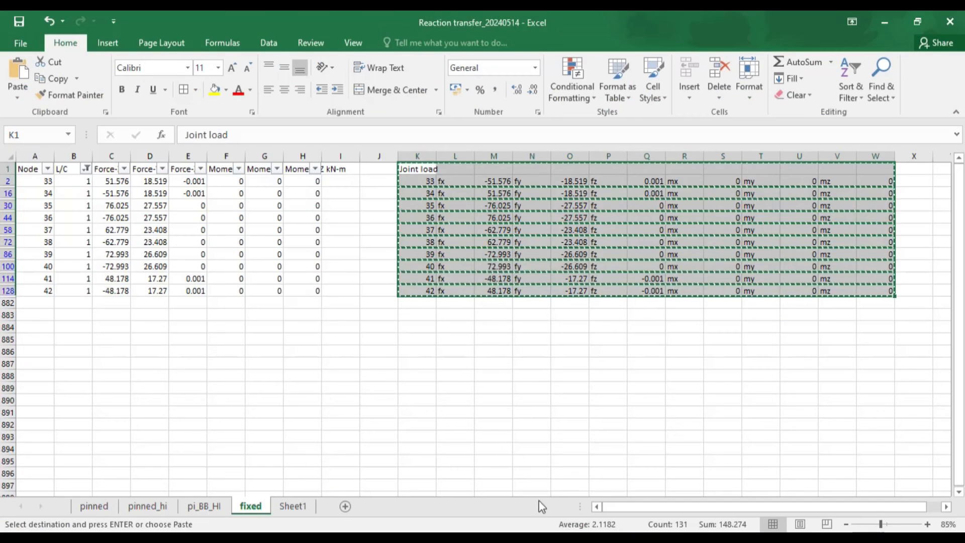
left_click(505, 346)
key("Escape")
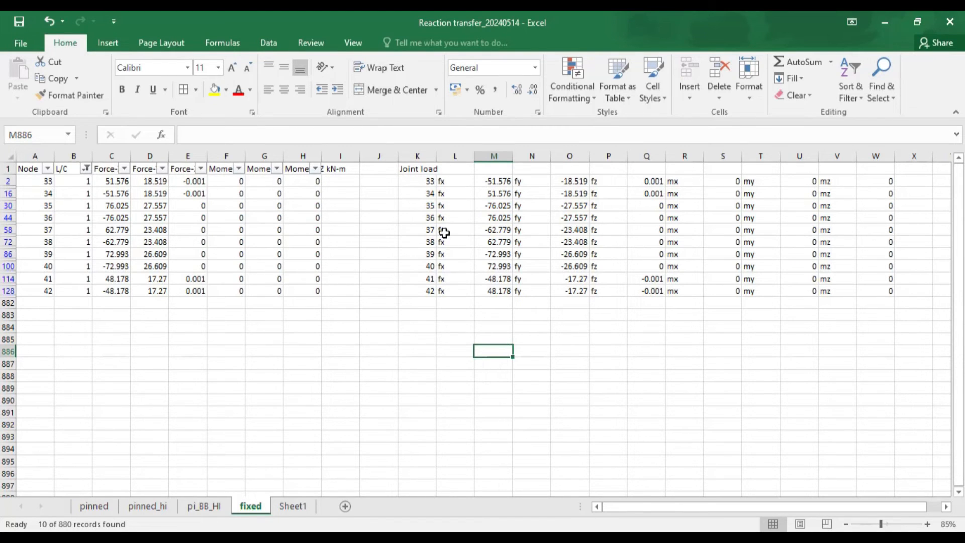
left_click_drag(414, 175, 880, 182)
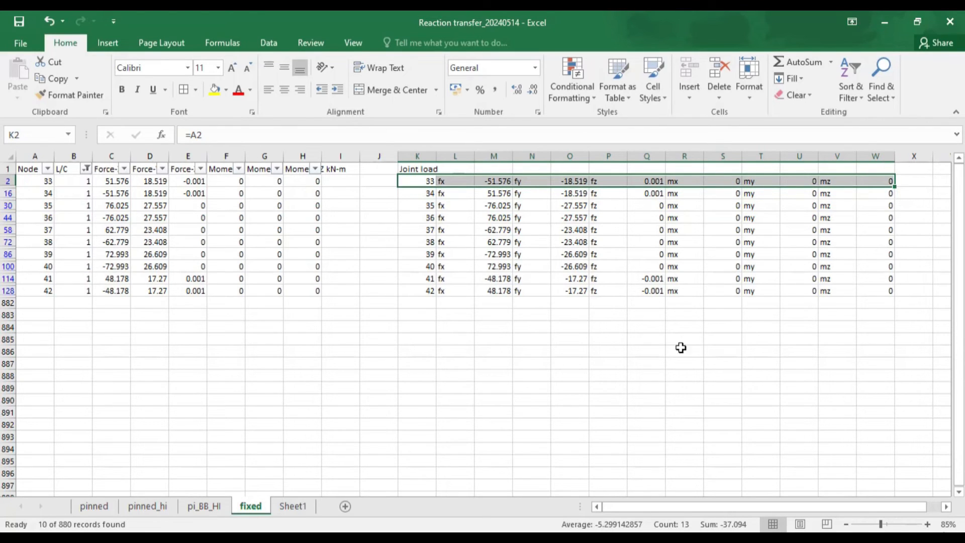
left_click_drag(422, 169, 874, 291)
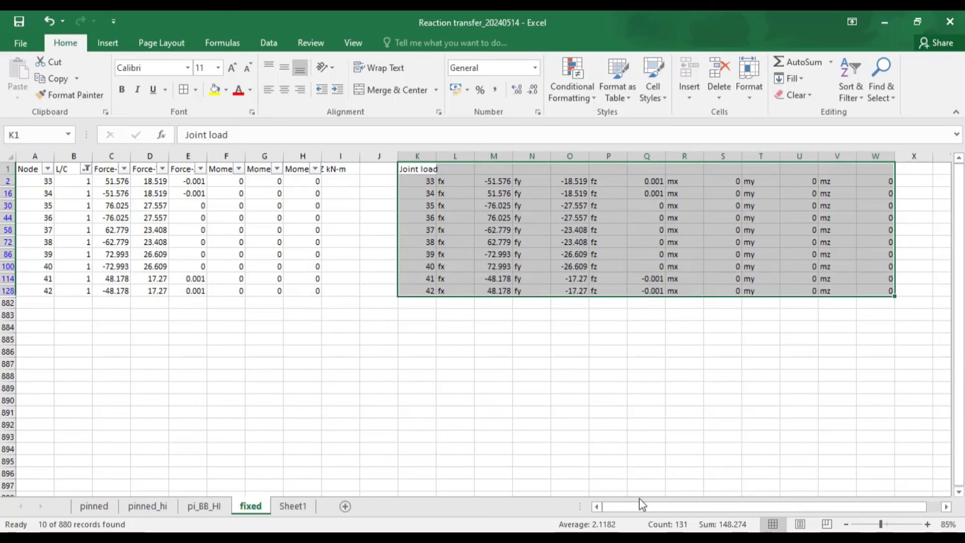
left_click(598, 538)
left_click(556, 513)
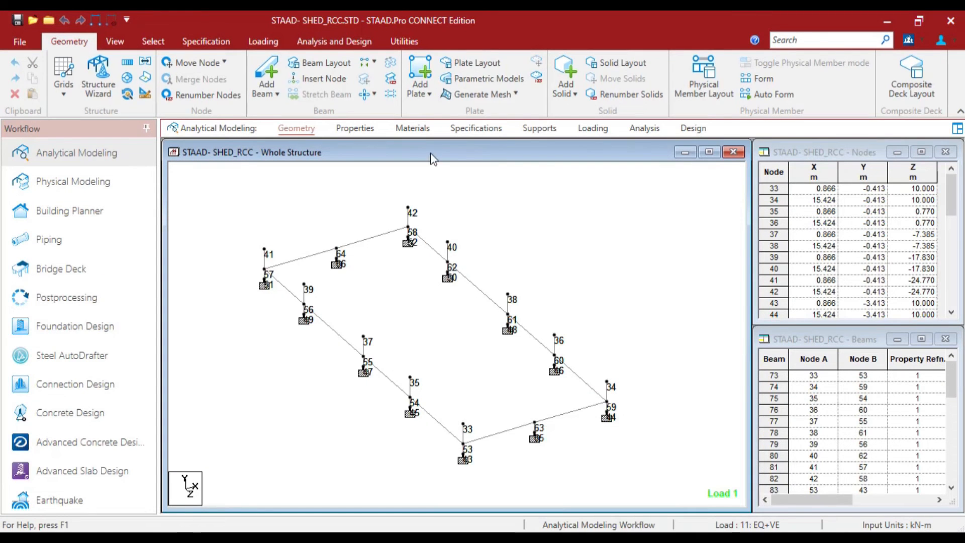
Step: Open the model's load definitions and expand load case 1: DL to list its load items
left_click(593, 128)
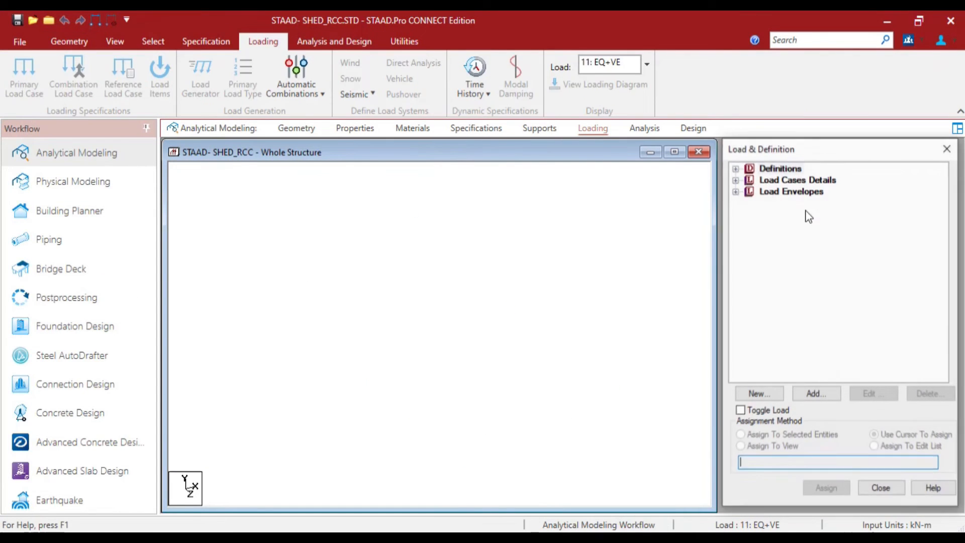
left_click(735, 179)
left_click(750, 225)
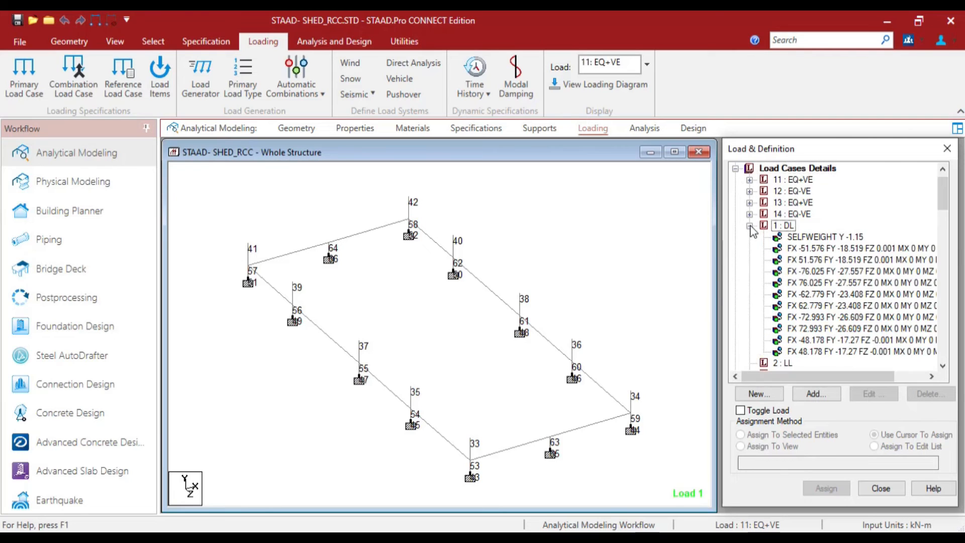
Step: Go through the joint loads of case 1: DL one by one, checking each load's assigned column-top node
left_click(815, 247)
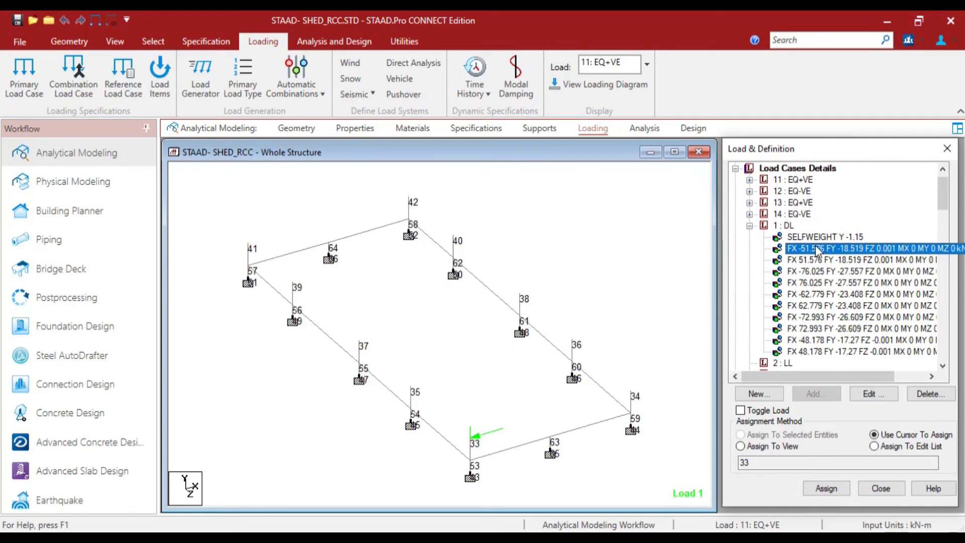
left_click(812, 261)
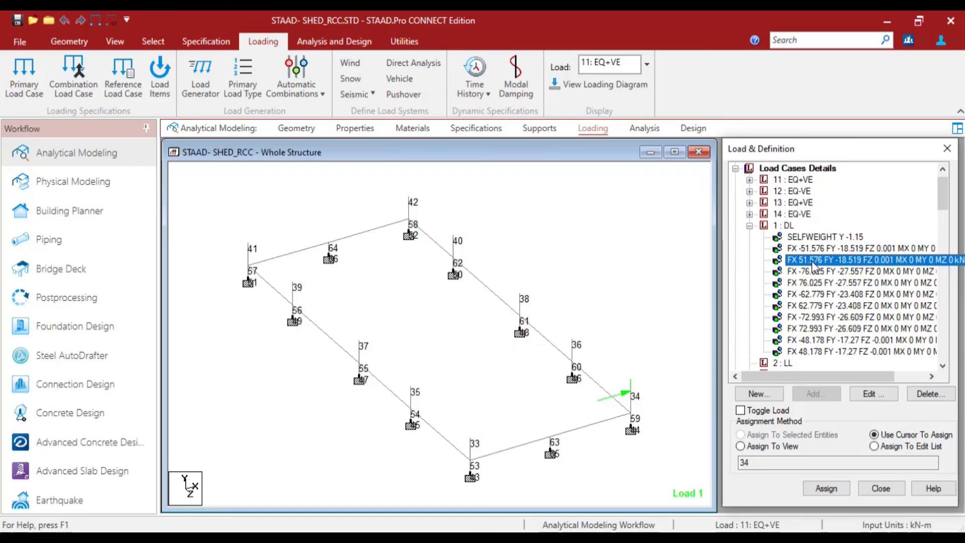
left_click(812, 248)
key("Down")
key("Down")
key("Down")
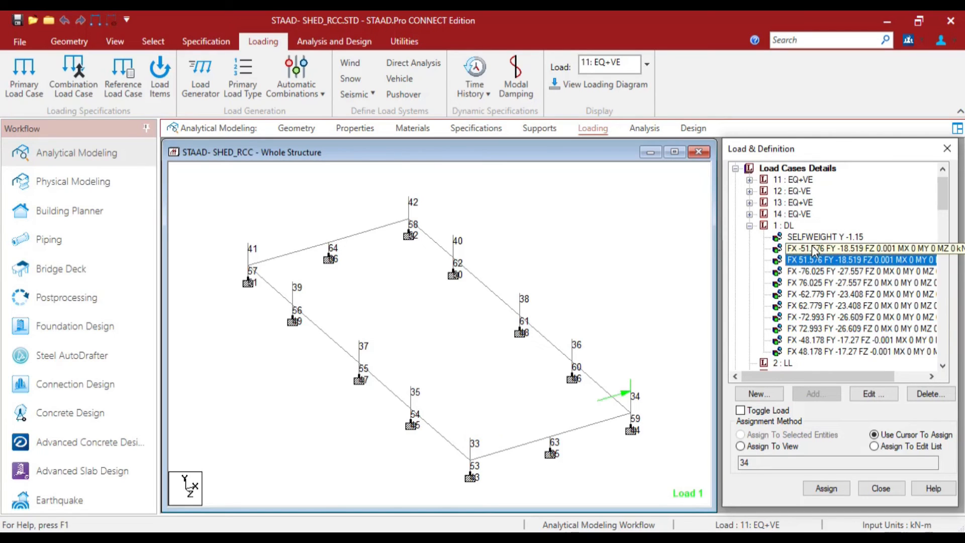
key("Down")
key("Down")
key("Down")
key("Down")
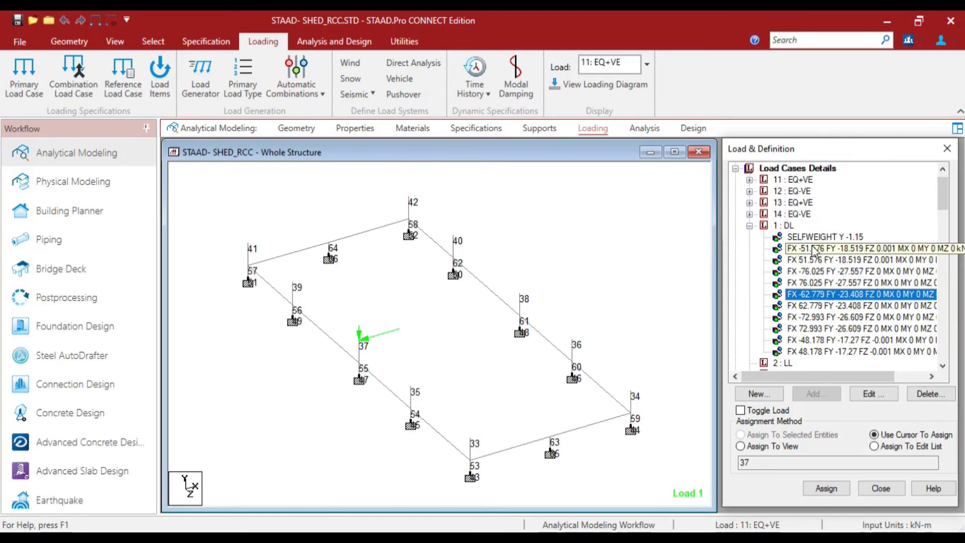
key("Down")
key("Down")
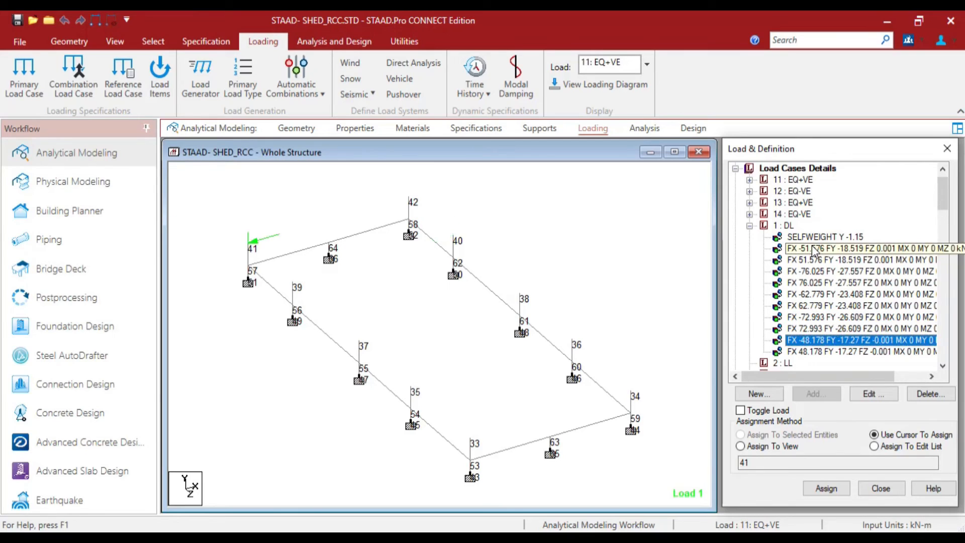
Step: Show the load values on the structure and examine the joint load at node 33 up close
middle_click_drag(559, 278, 558, 298)
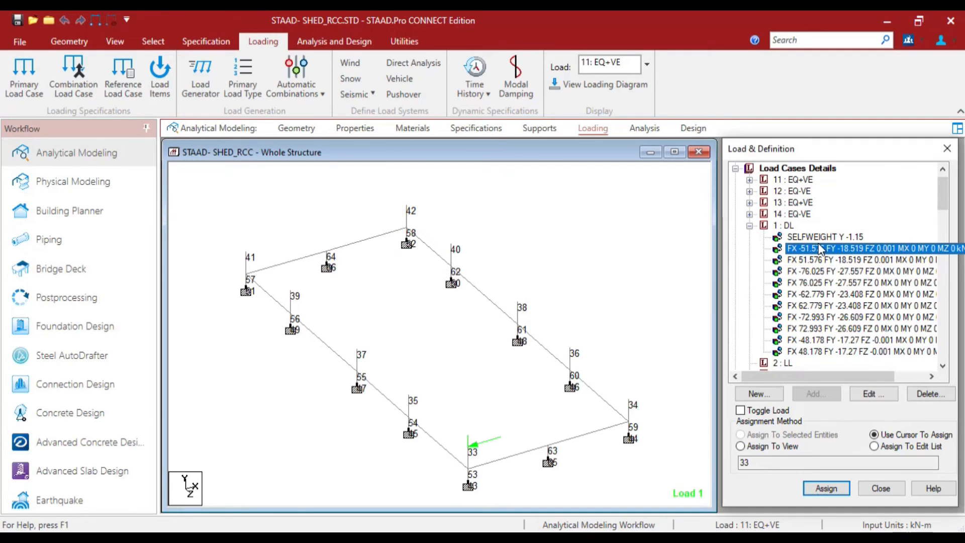
left_click(574, 287)
key("shift+v")
middle_click_drag(514, 376, 411, 290)
scroll(498, 347, "up", 3)
scroll(513, 409, "up", 3)
scroll(411, 290, "down", 1)
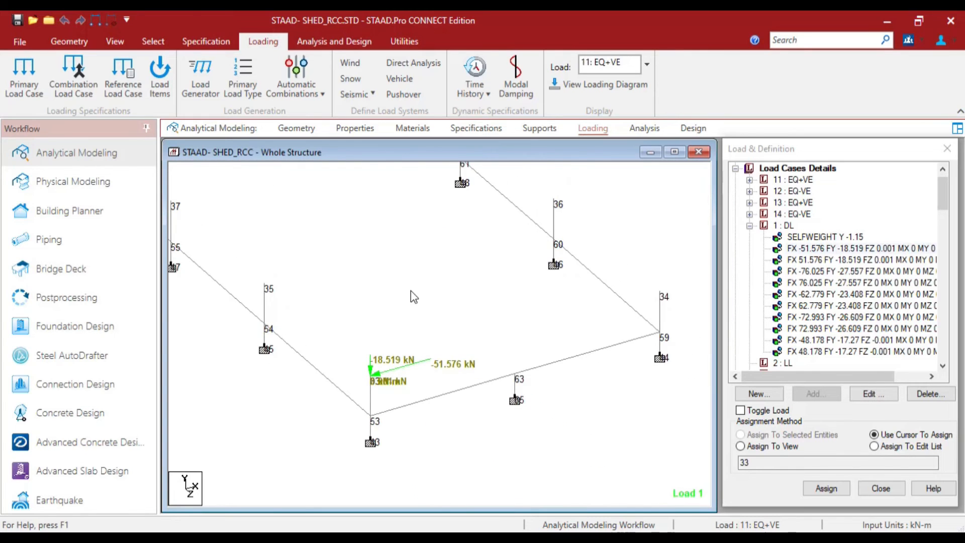
middle_click_drag(550, 477, 477, 433)
right_click(477, 433)
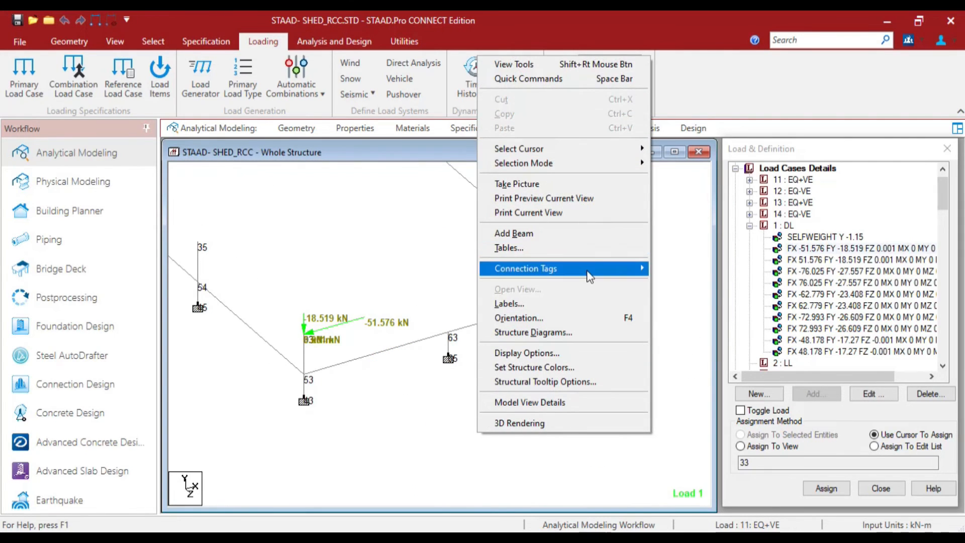
left_click(402, 281)
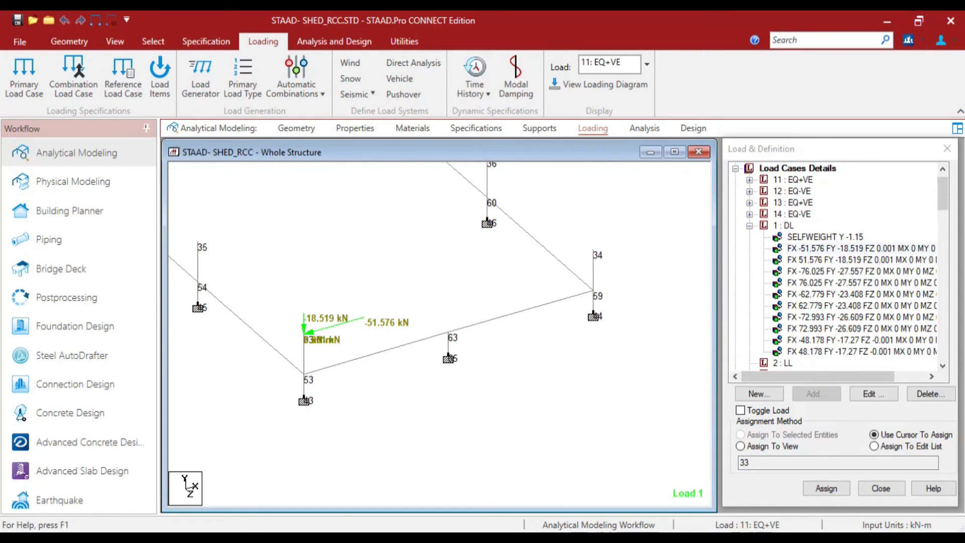
Step: Check the fz value formula for node 35 in the Excel sheet and return to the STAAD.Pro model
key("alt+Tab")
left_click(641, 201)
key("Up")
key("Up")
double_click(647, 206)
key("Escape")
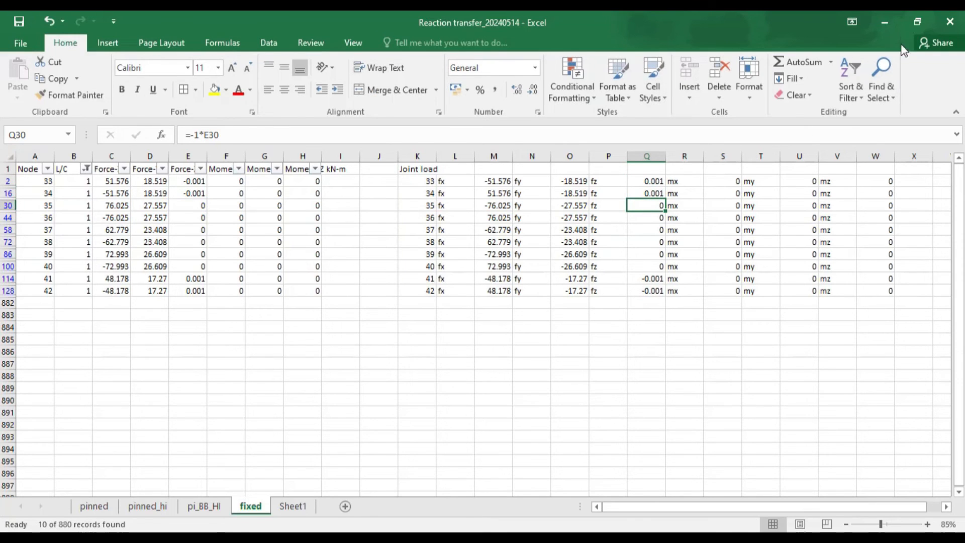
left_click(887, 22)
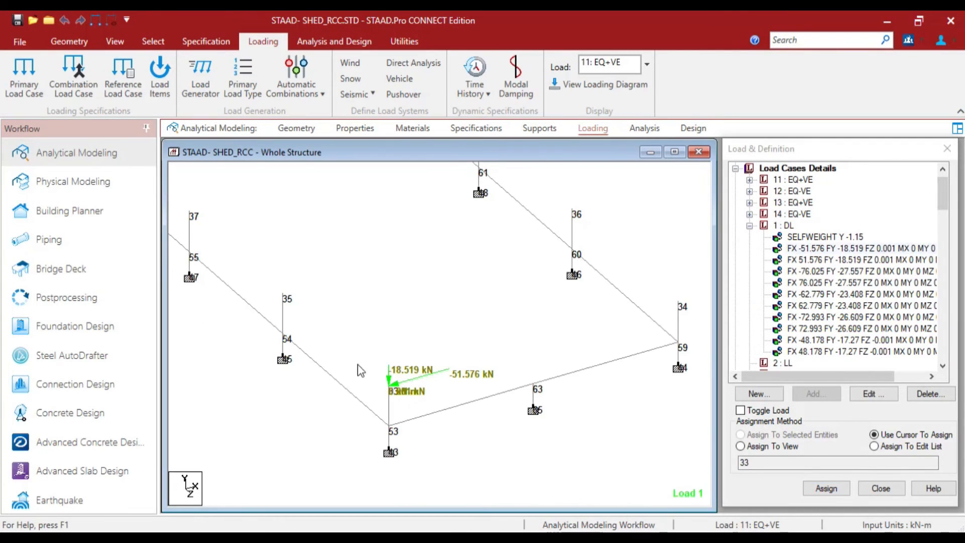
Step: Select node 33's joint load and open the structure diagram scale settings with Apply Immediately enabled
middle_click_drag(415, 345, 437, 359)
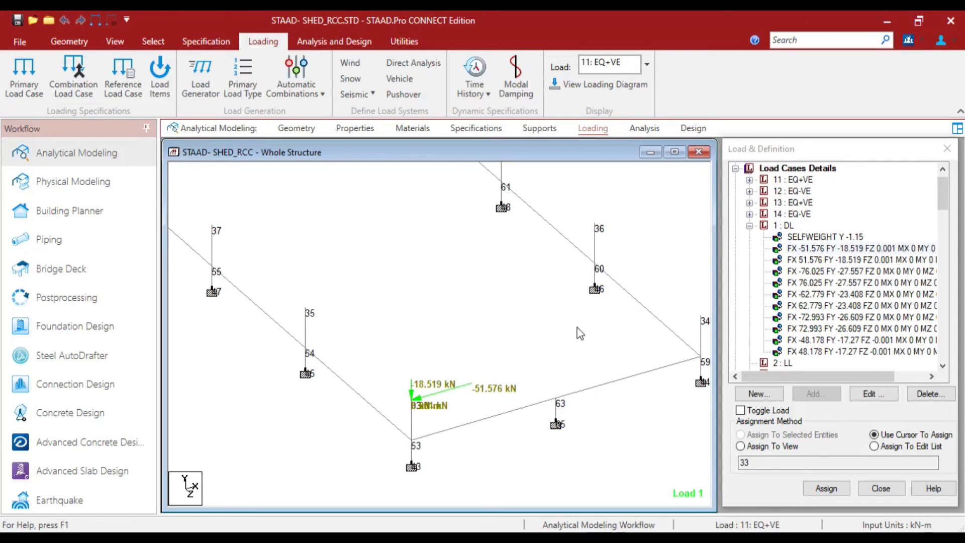
left_click(829, 248)
right_click(468, 302)
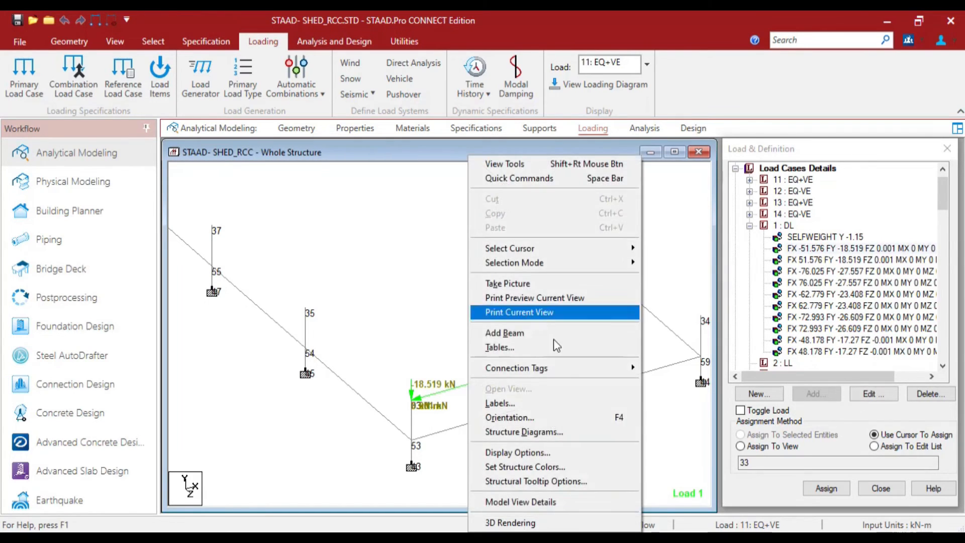
left_click(535, 433)
left_click(537, 93)
left_click_drag(517, 70, 788, 54)
left_click(829, 105)
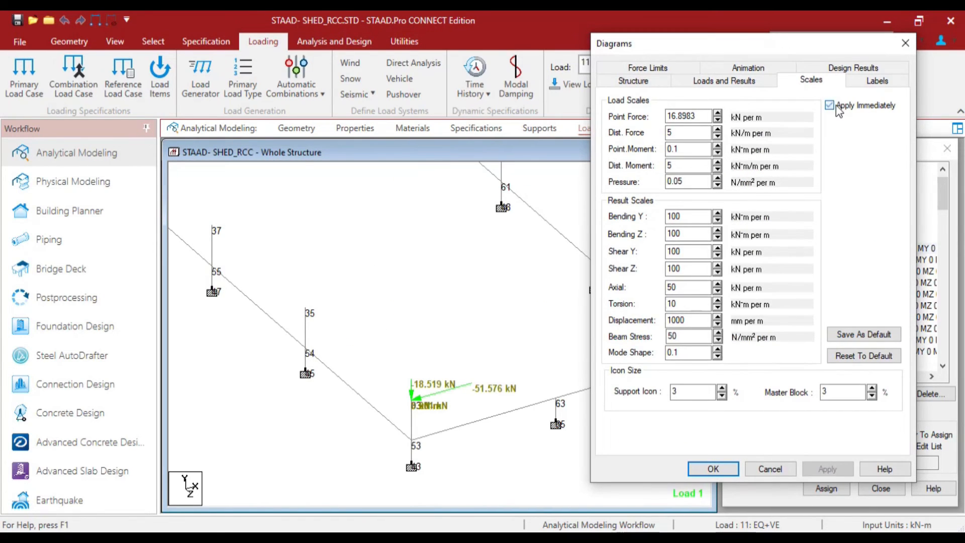
Step: Set the point force load scale to 9 kN per m
left_click(717, 120)
left_click(717, 121)
left_click(718, 122)
left_click(717, 121)
left_click(718, 122)
left_click(717, 121)
left_click(718, 121)
left_click(717, 121)
left_click(718, 121)
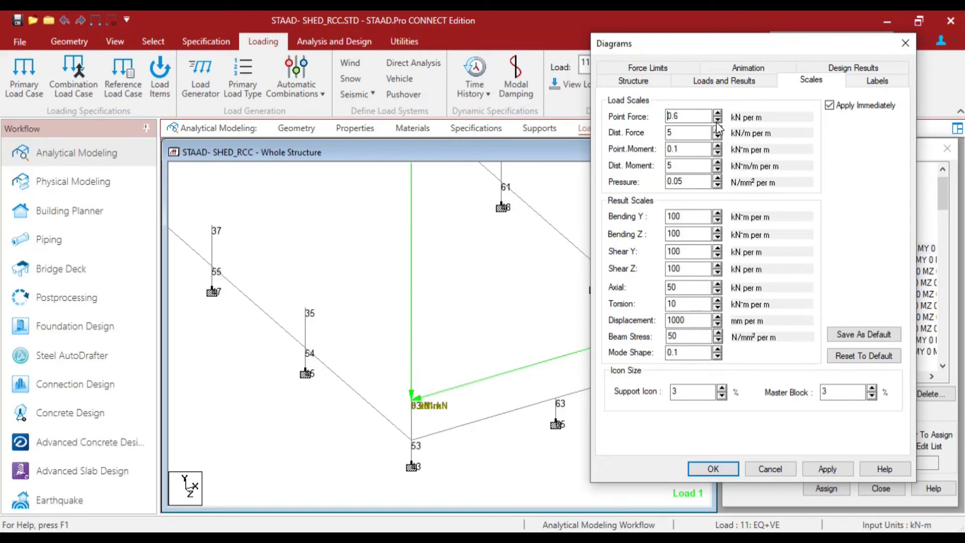
left_click(717, 122)
left_click(717, 111)
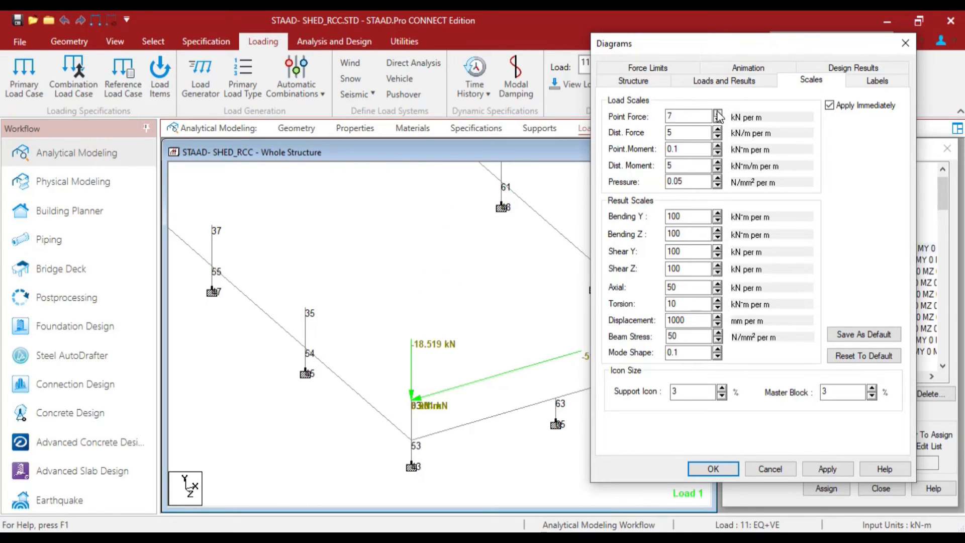
left_click(717, 111)
left_click(717, 111)
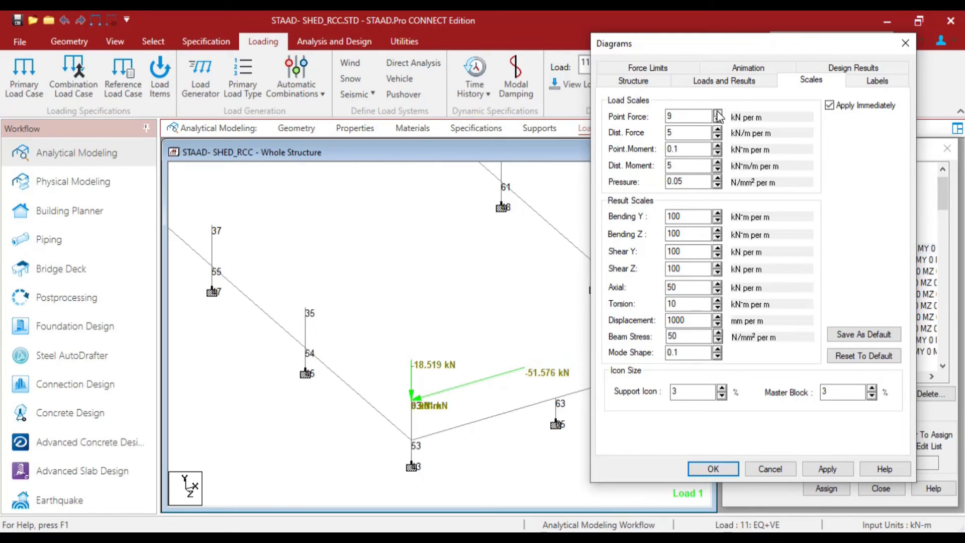
Step: Set the load scales to 0.5 for point moment, 3 for distributed moment and 6 for distributed force
left_click(717, 154)
left_click(717, 153)
left_click(718, 154)
left_click(717, 169)
left_click(718, 170)
left_click(718, 147)
left_click(719, 146)
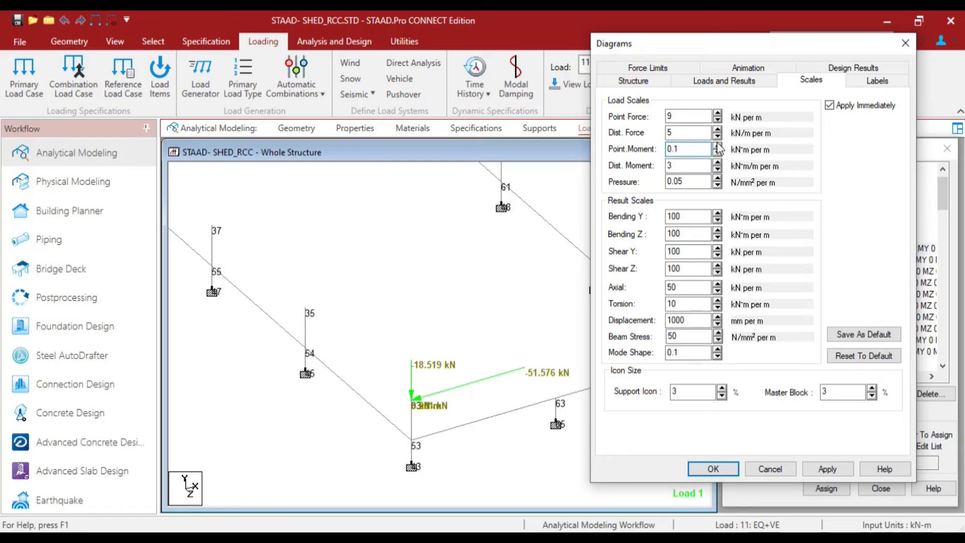
left_click(718, 146)
left_click(717, 129)
Step: Try a point force scale of 15 kN per m and accept the diagram scale settings
left_click(718, 113)
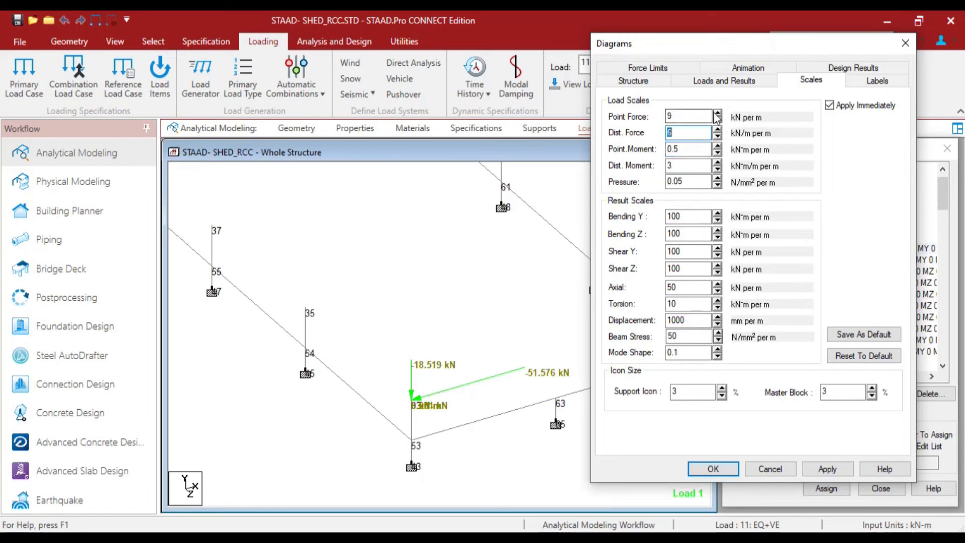
left_click(718, 120)
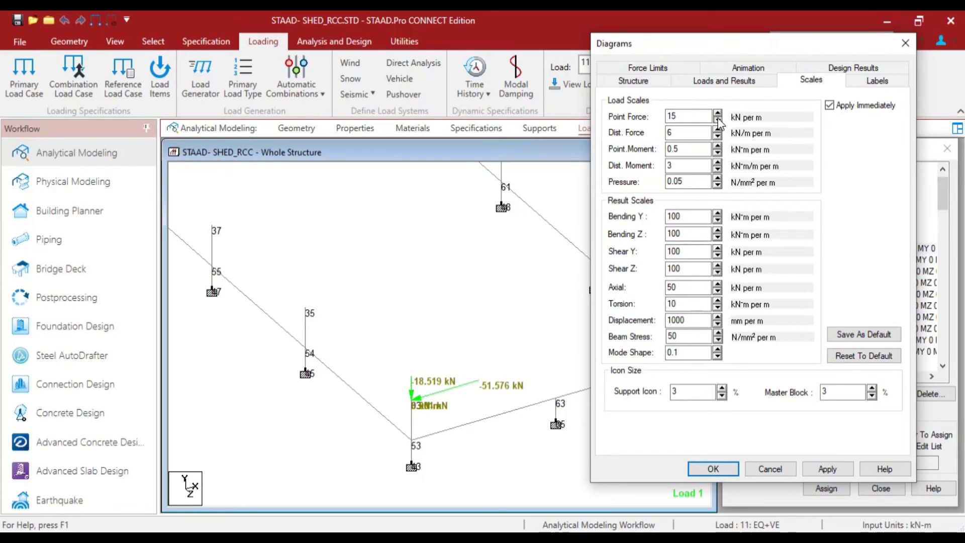
left_click(712, 469)
scroll(539, 445, "down", 3)
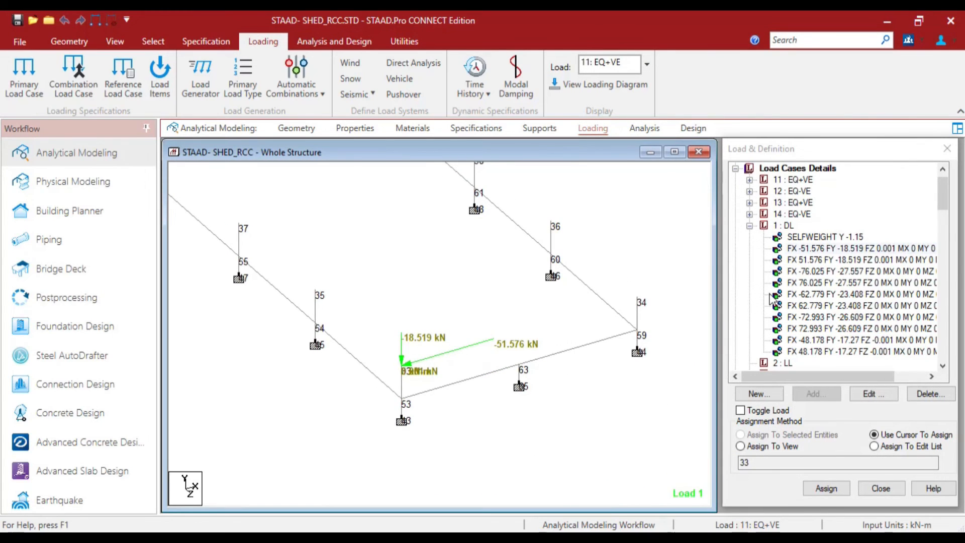
Step: Review load case 1 DL's joint loads on the SHED_RCC model one after another, from node 34 through node 39
left_click(804, 260)
left_click(802, 272)
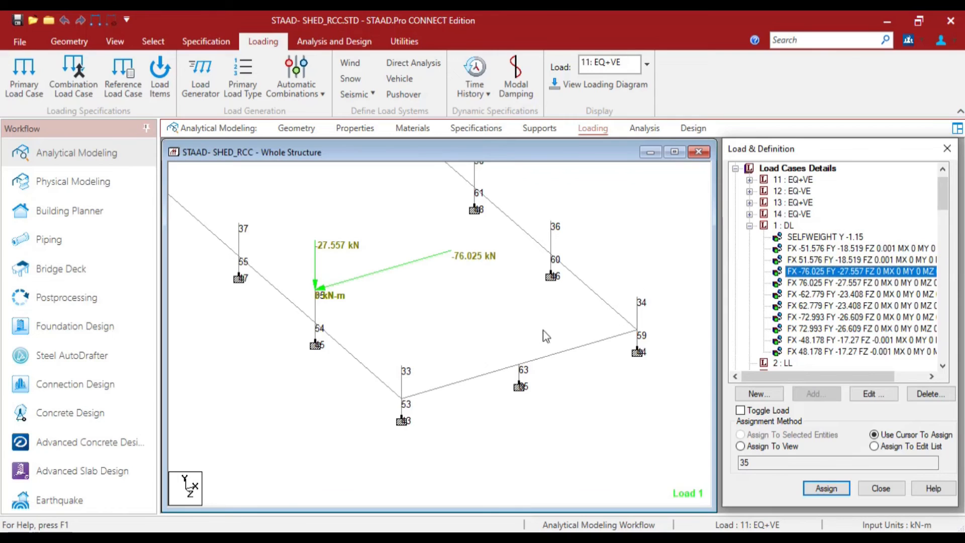
scroll(454, 446, "down", 1)
scroll(431, 383, "down", 1)
left_click(805, 282)
key("Down")
key("Down")
key("Down")
Step: Switch to the Reaction transfer workbook in Excel and filter the L/C column to load case 2 only
key("alt+Tab")
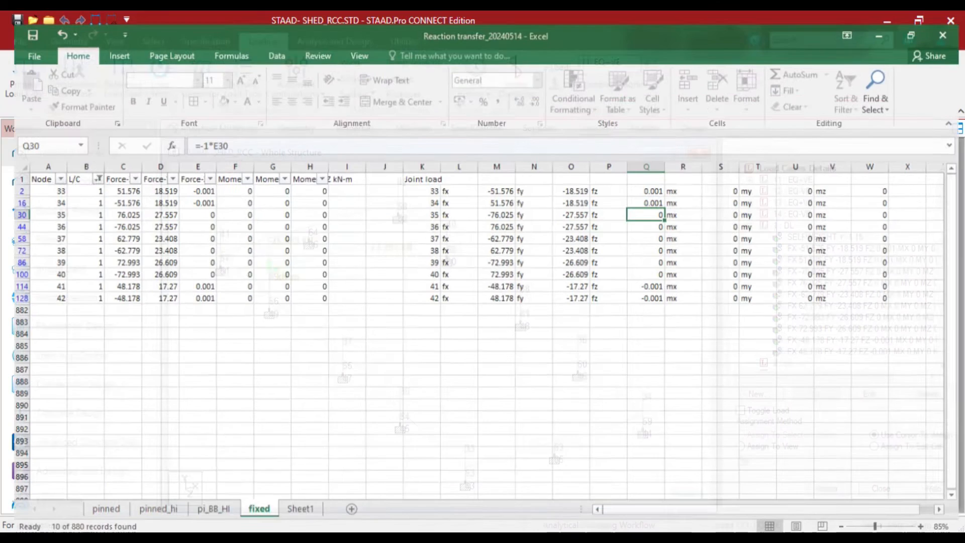
left_click(86, 170)
left_click(49, 319)
left_click(43, 330)
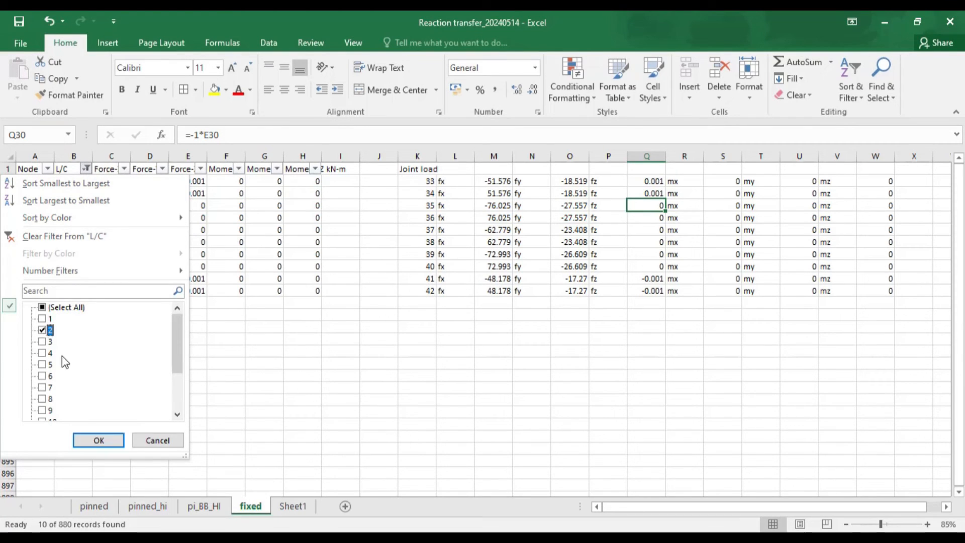
left_click(96, 441)
left_click_drag(19, 182, 405, 328)
left_click(454, 363)
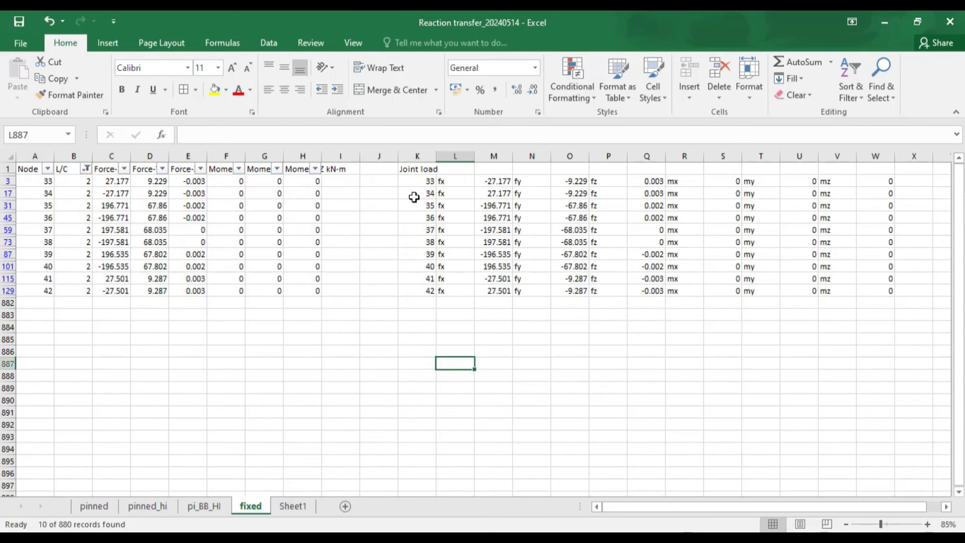
Step: Copy the Joint load block for load case 2, from K1 to W129, and cancel the copy
left_click_drag(410, 168, 887, 292)
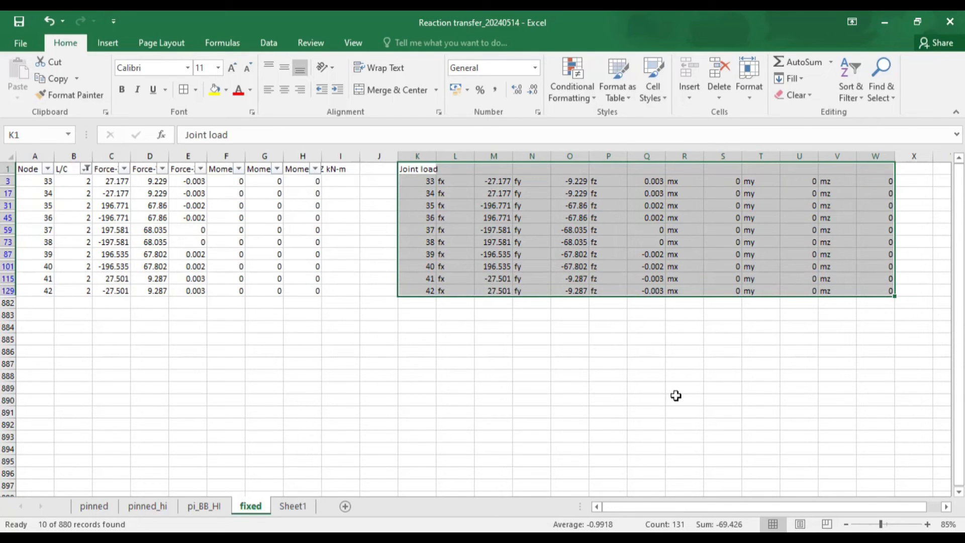
key("ctrl+c")
left_click(639, 360)
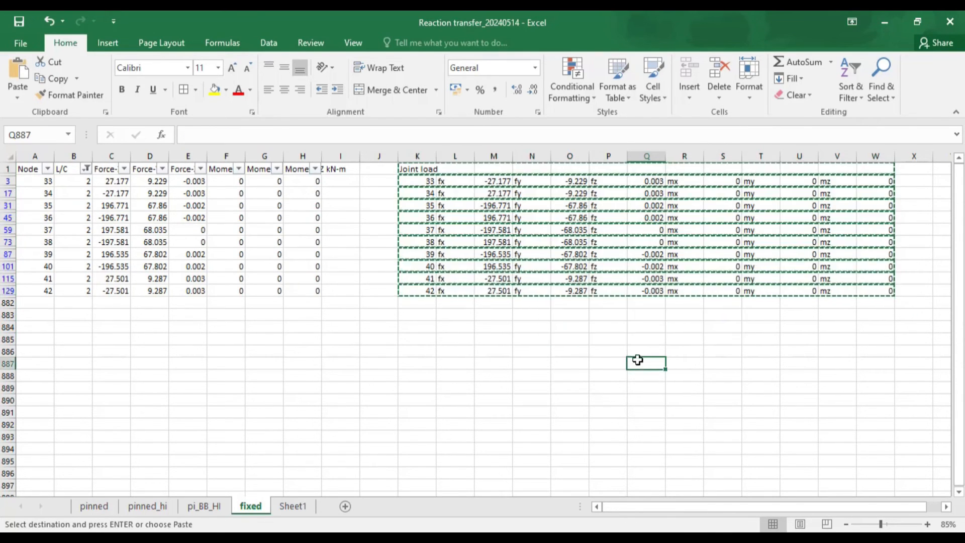
left_click(625, 342)
key("Escape")
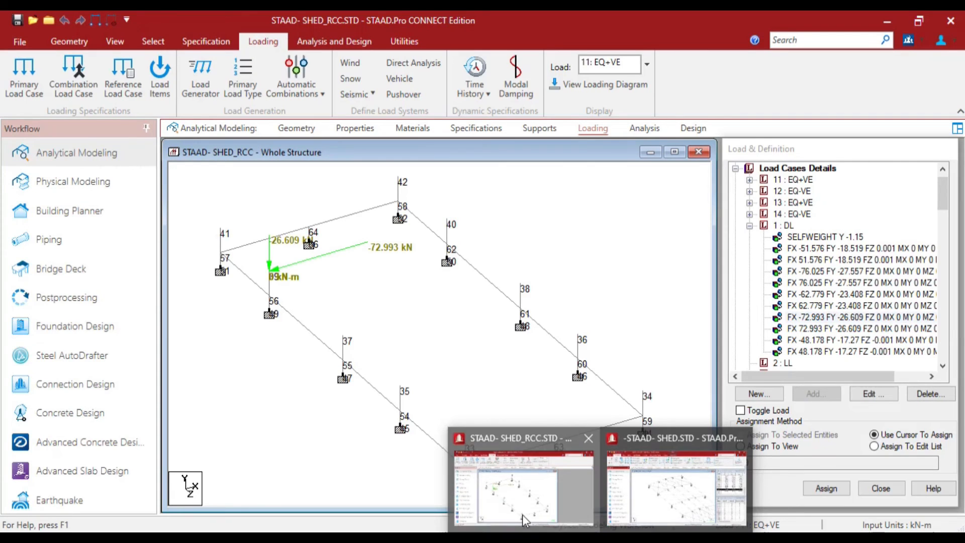
Step: Compare the node layouts of the SHED_RCC and SHED models in STAAD.Pro, and review the reaction transfer axis slide in PowerPoint
left_click(522, 514)
scroll(401, 304, "down", 1)
scroll(401, 304, "up", 2)
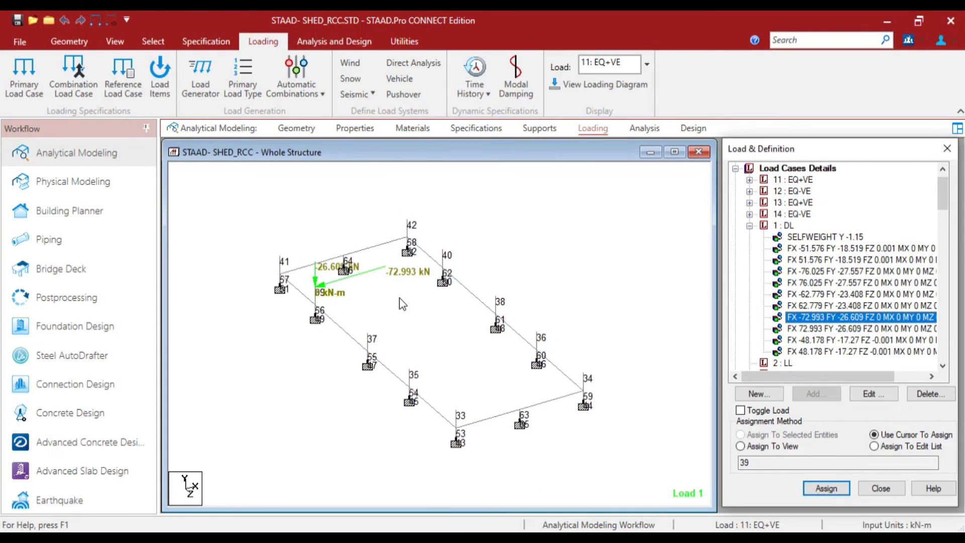
left_click(175, 157)
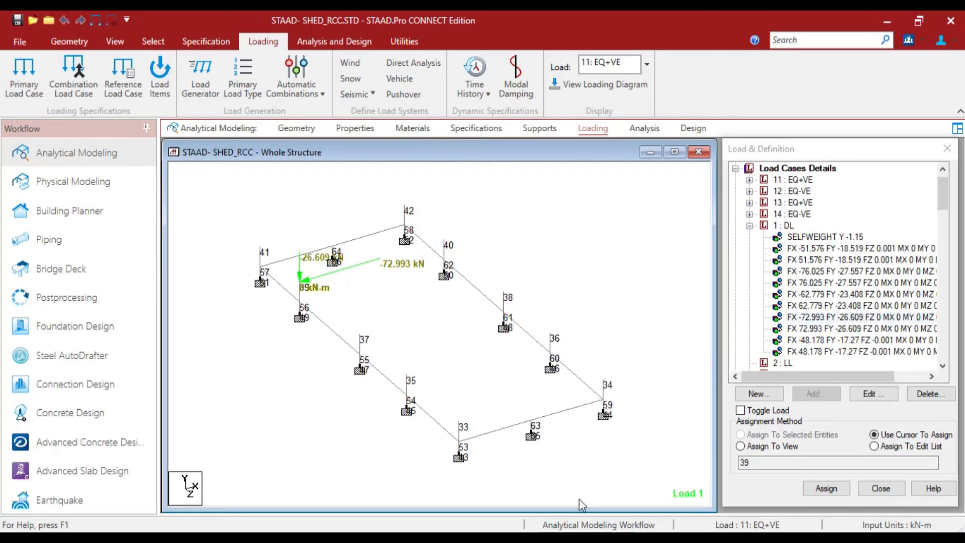
left_click(671, 490)
scroll(525, 410, "down", 3)
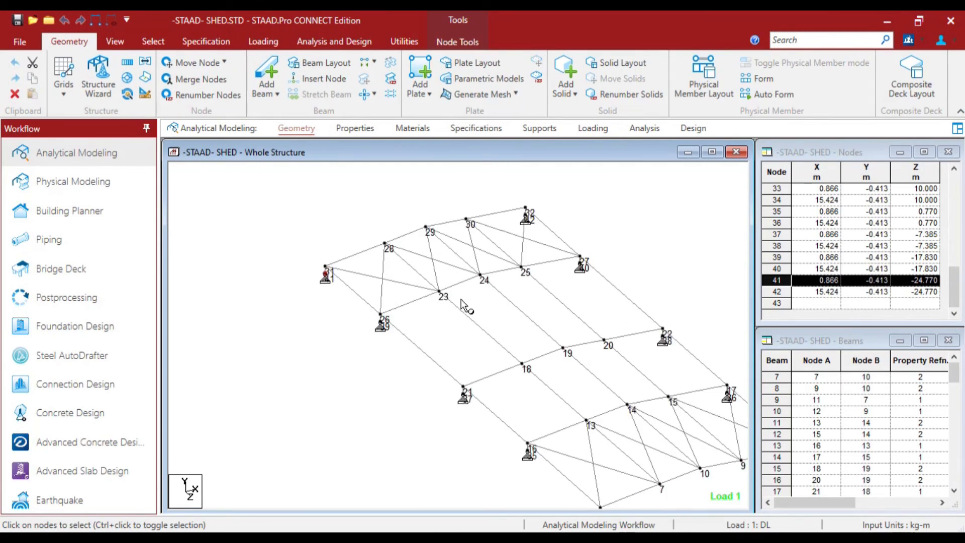
scroll(365, 334, "up", 2)
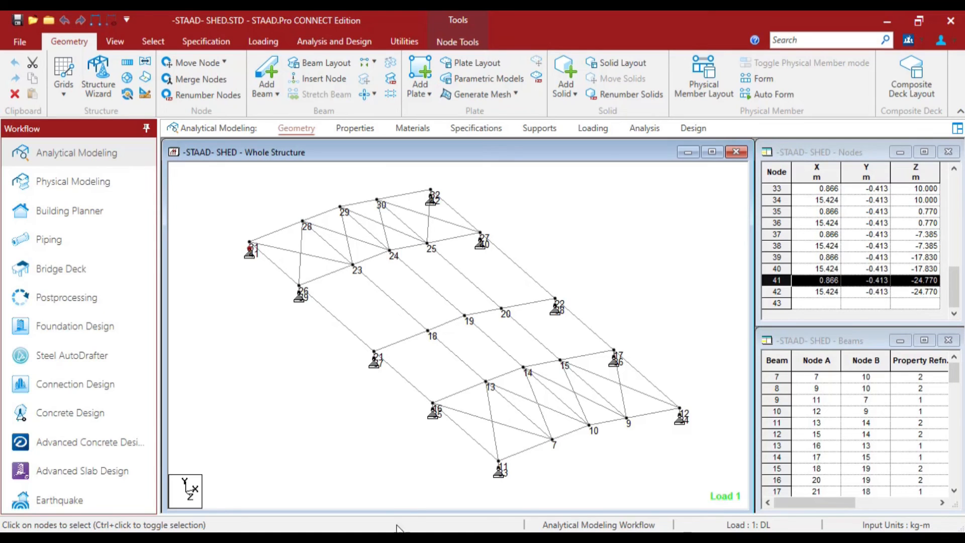
key("alt+Tab")
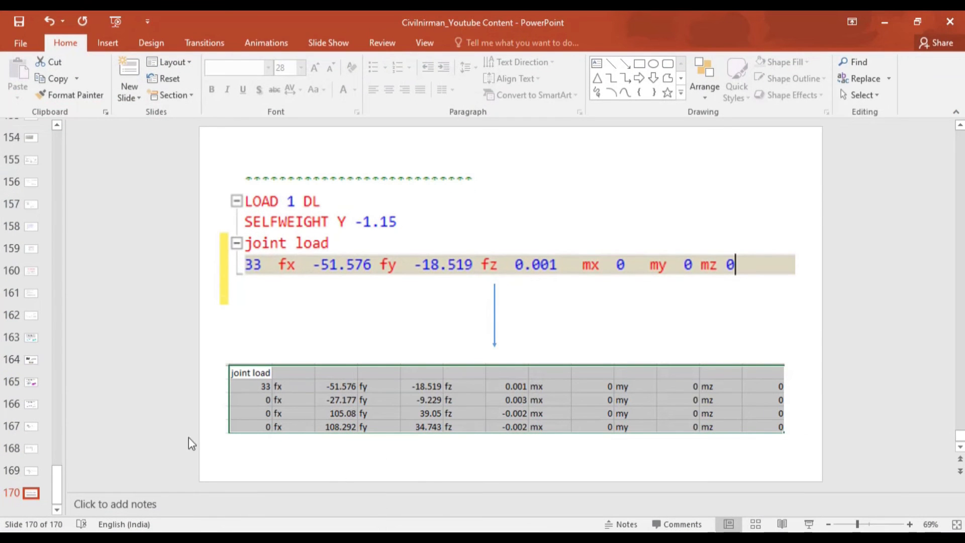
left_click(32, 444)
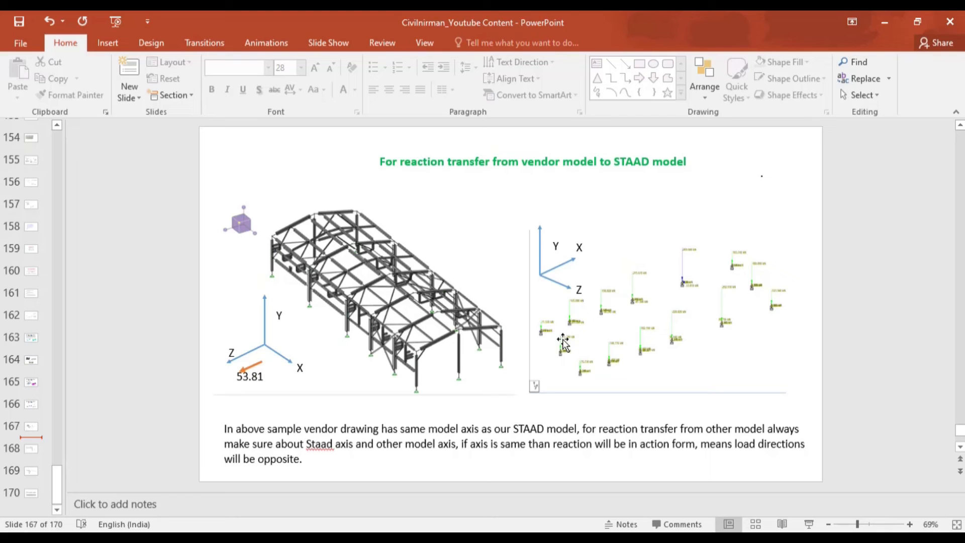
Step: Switch to the Excel workbook, inspect the sign-reversing formulas in M3 and O3, and select the Joint load block
key("alt+Tab")
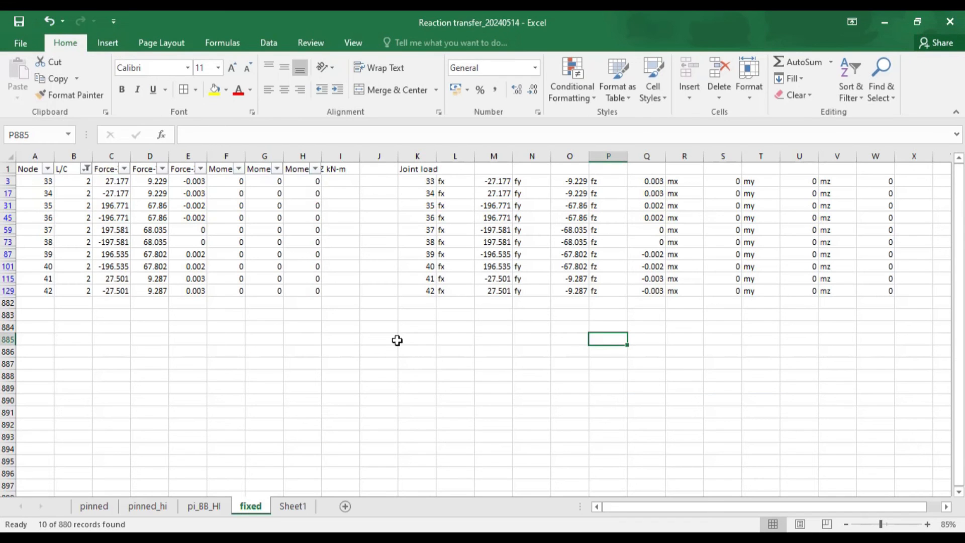
left_click(504, 179)
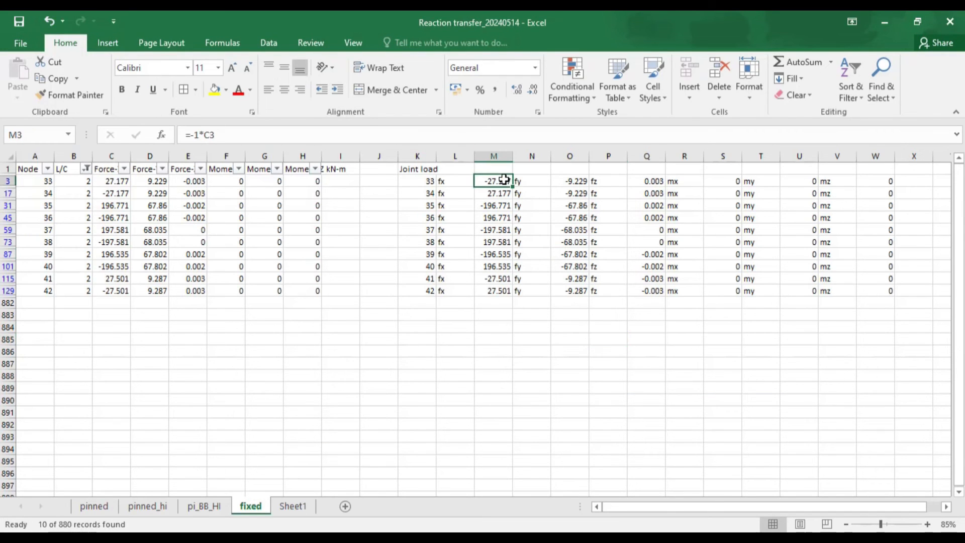
left_click(568, 181)
double_click(568, 181)
key("Escape")
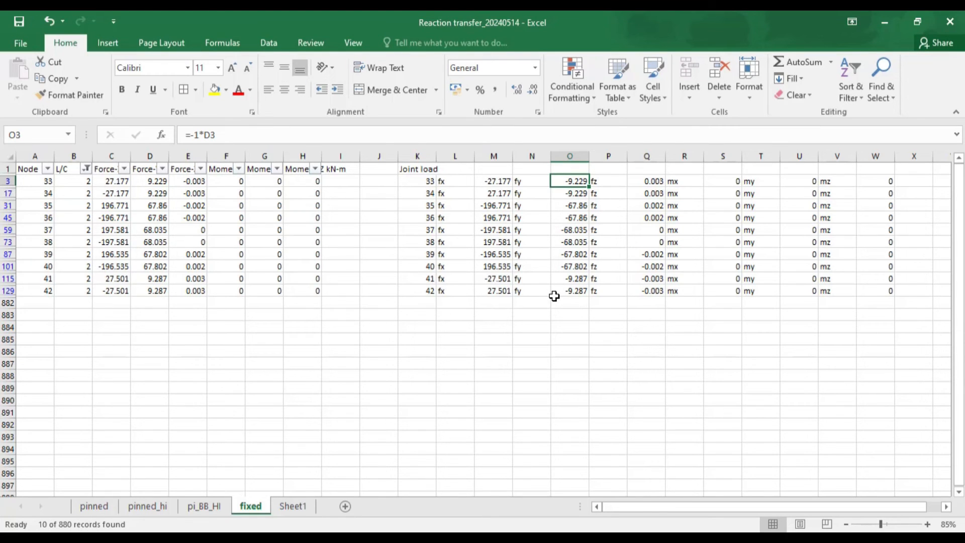
left_click_drag(416, 169, 882, 289)
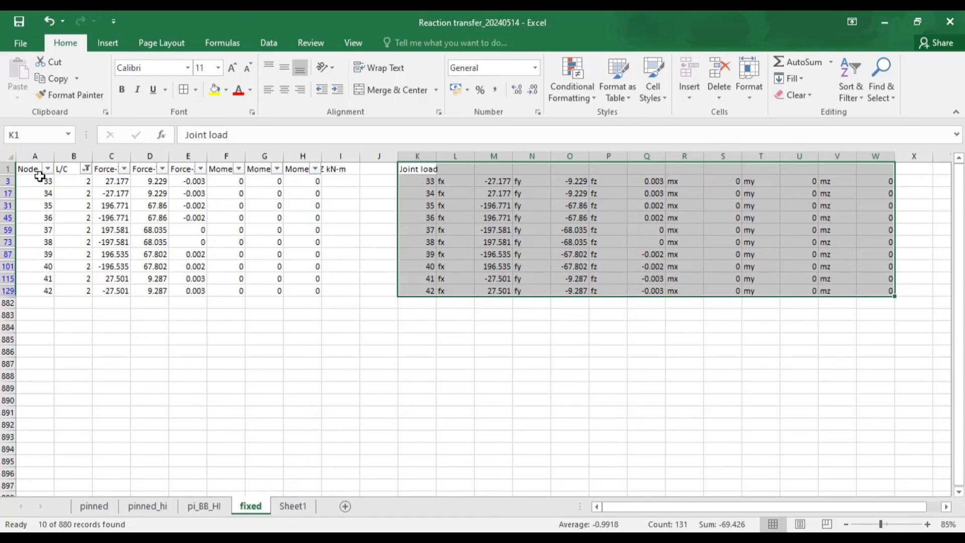
Step: Filter the L/C column to load case 8 only and select its Joint load block from K1 to W135
left_click(86, 169)
left_click(41, 330)
left_click(47, 341)
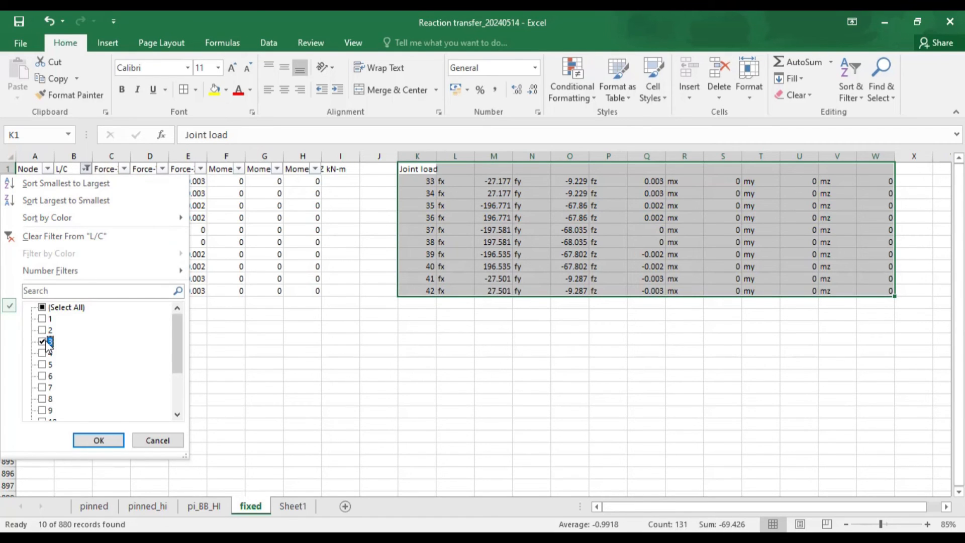
left_click(42, 342)
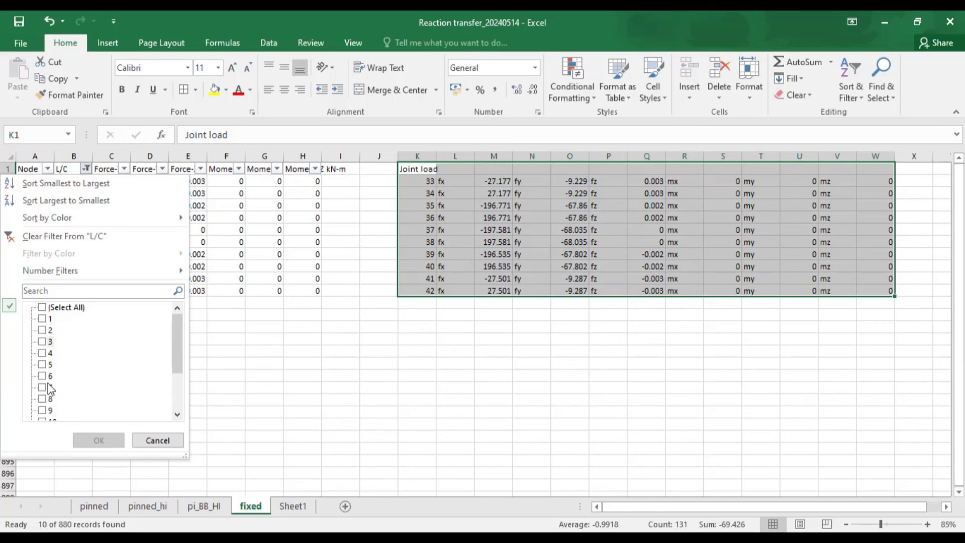
left_click(42, 399)
left_click(99, 440)
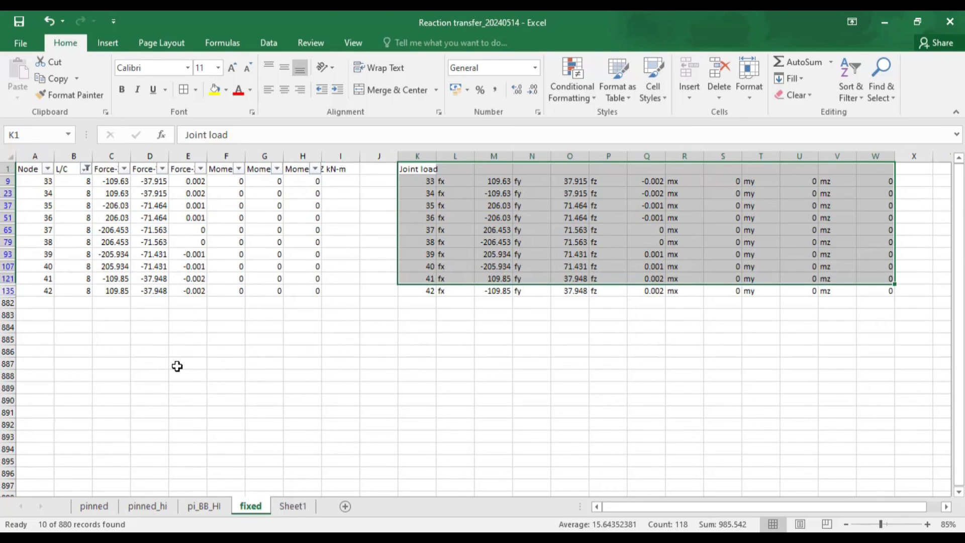
left_click_drag(35, 180, 150, 254)
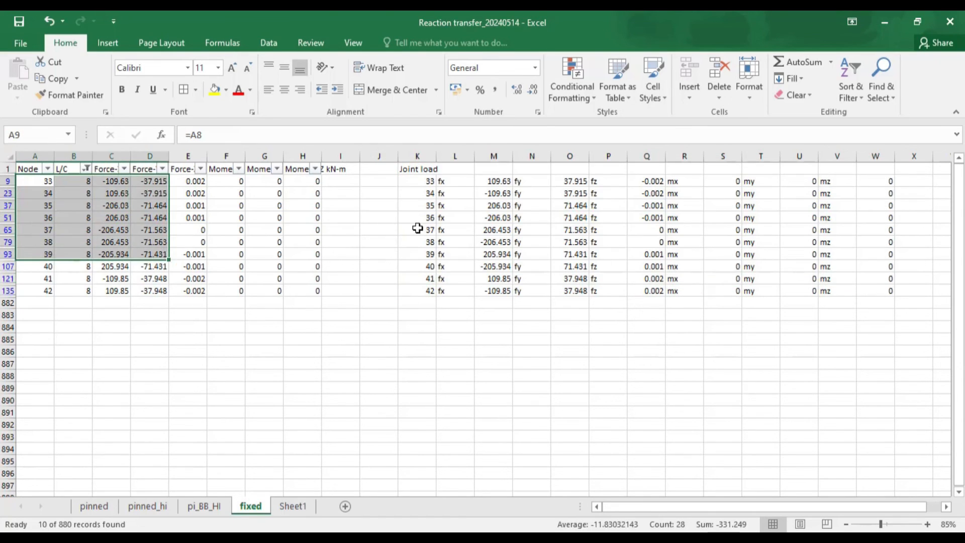
left_click_drag(406, 168, 867, 289)
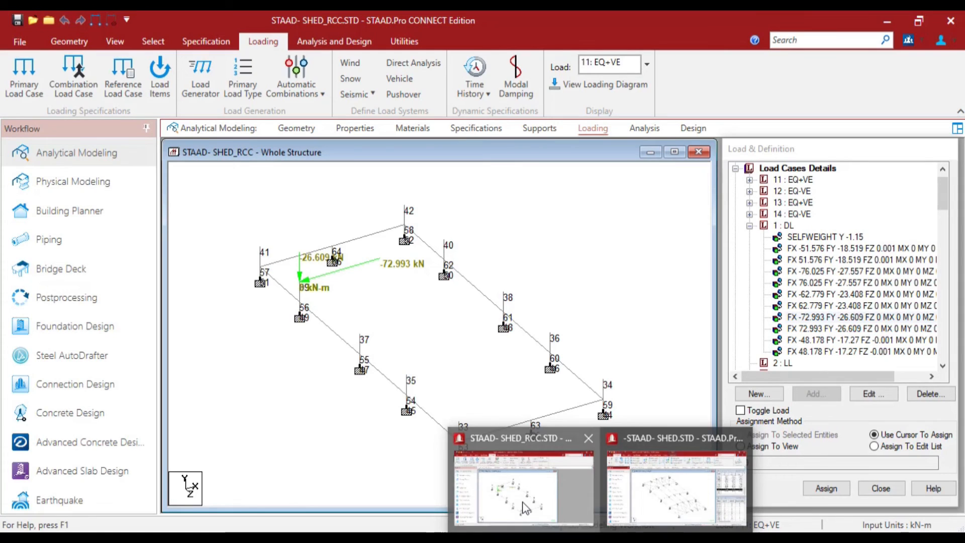
Step: Switch to the SHED_RCC model in STAAD.Pro, activate the Nodes cursor and select node 41
left_click(525, 507)
right_click(253, 200)
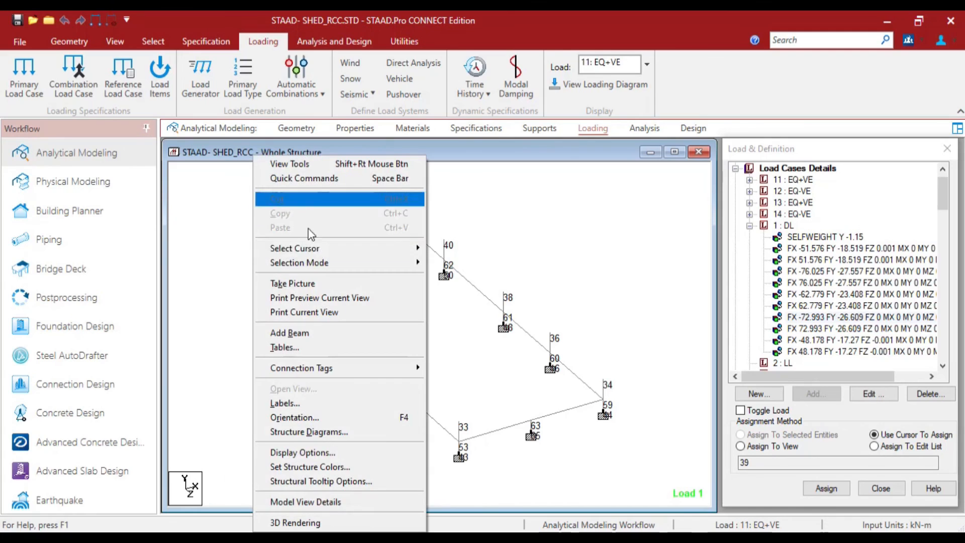
mouse_move(324, 251)
left_click(460, 247)
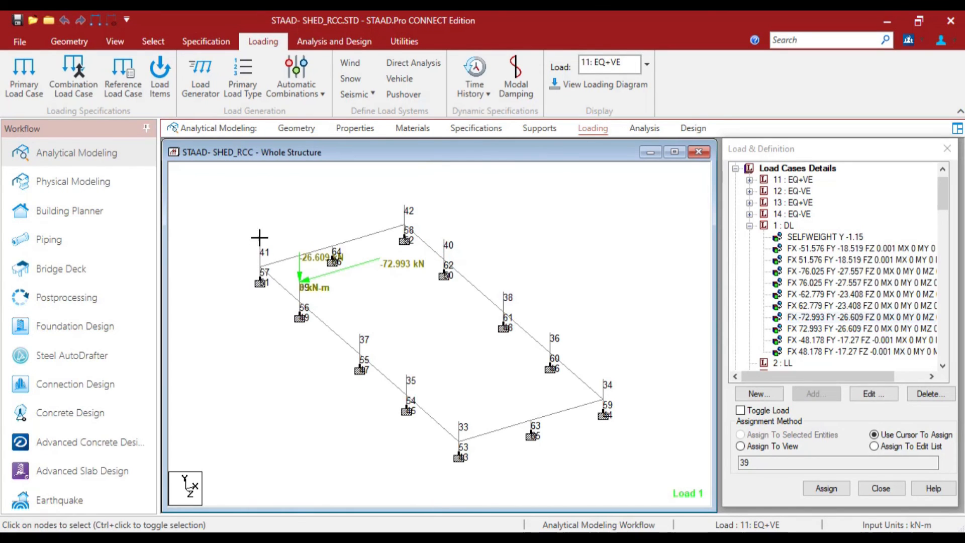
left_click(259, 246)
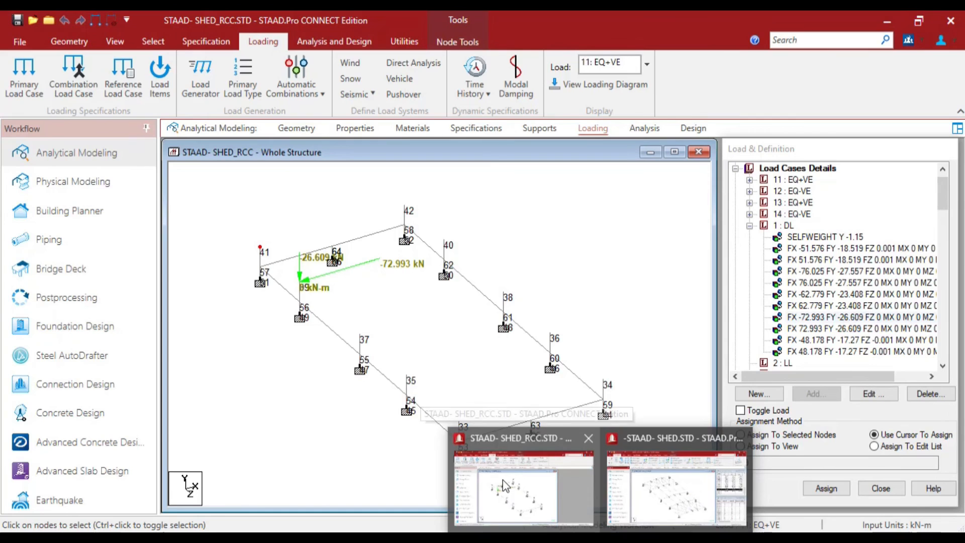
Step: Compare node 41's location in the SHED model with the same node in the SHED_RCC model
left_click(503, 479)
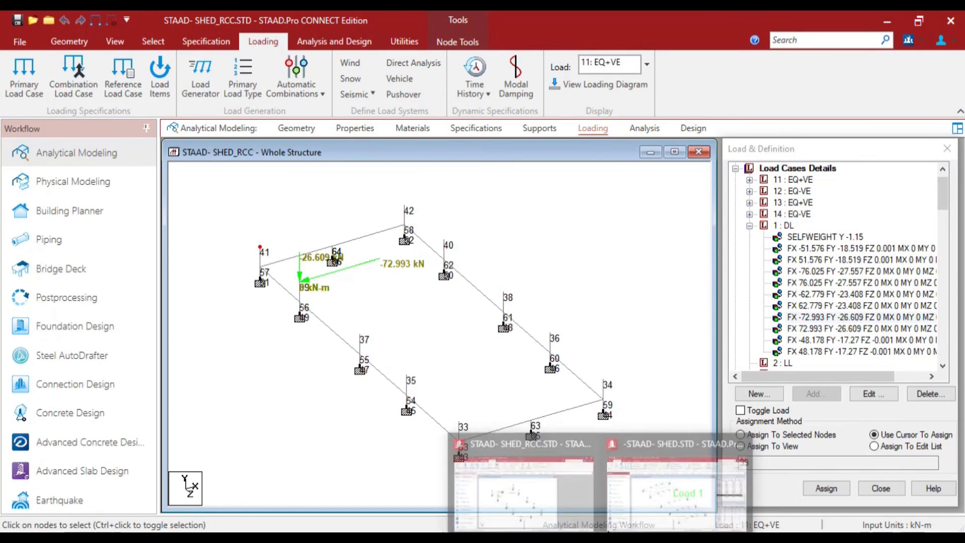
left_click(676, 487)
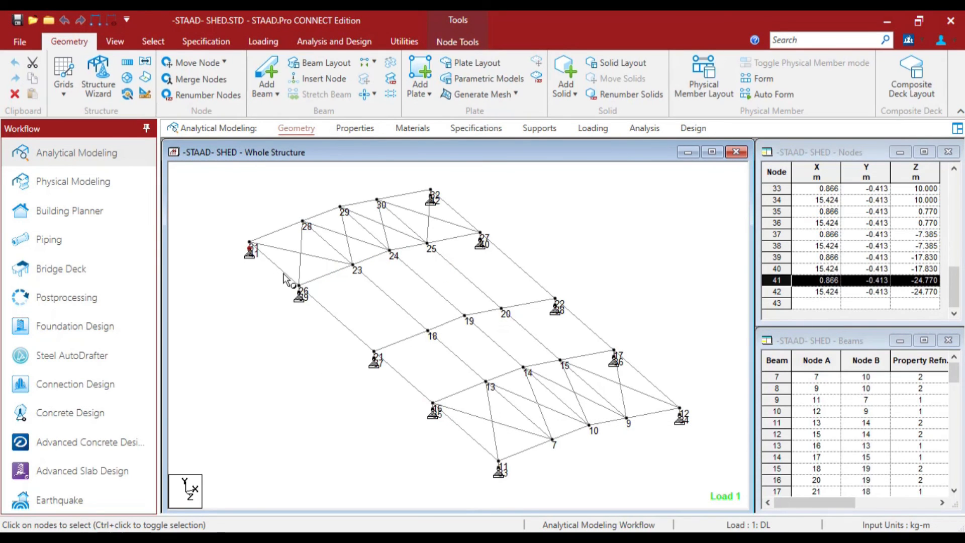
mouse_move(601, 531)
left_click(503, 501)
left_click_drag(241, 200, 276, 255)
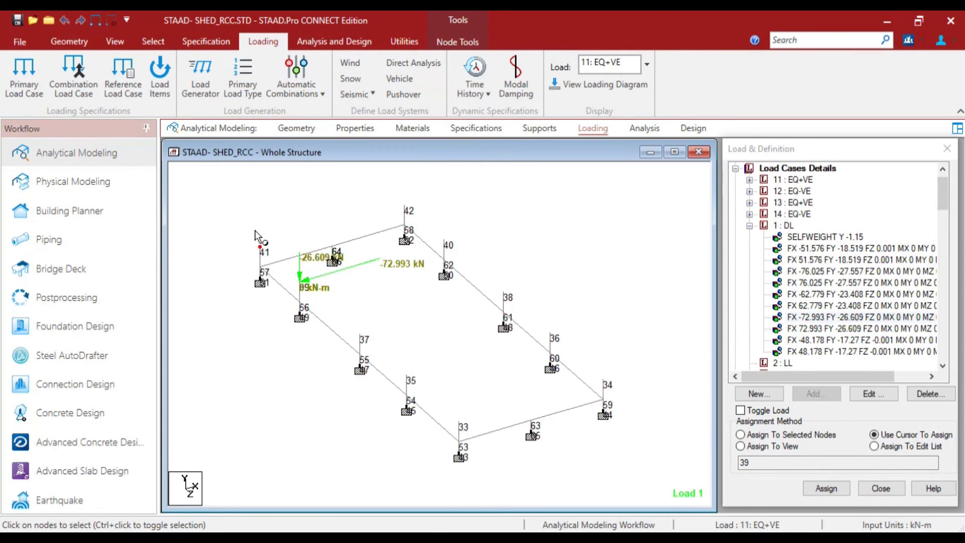
Step: Switch to the Excel workbook and check the Joint load node numbers against the reaction Node column
key("alt+Tab")
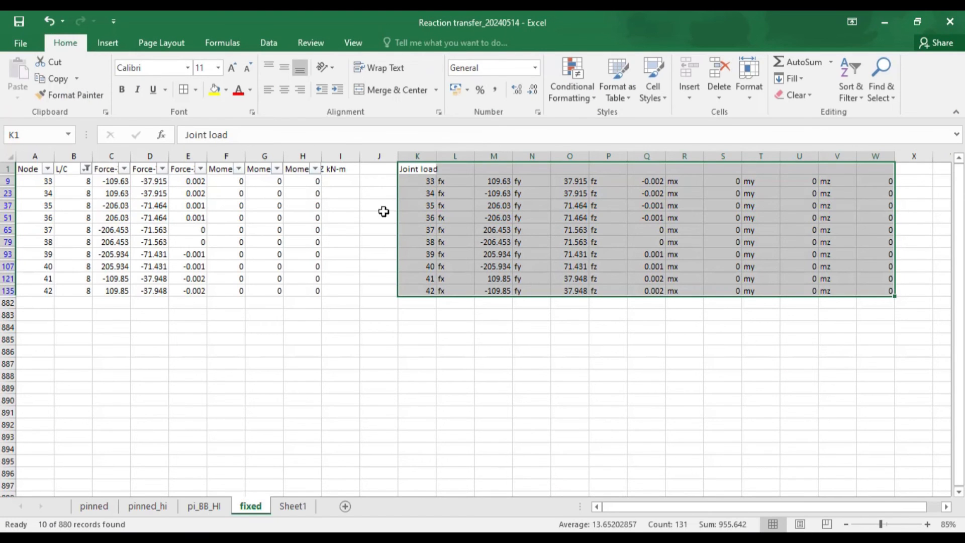
left_click(428, 183)
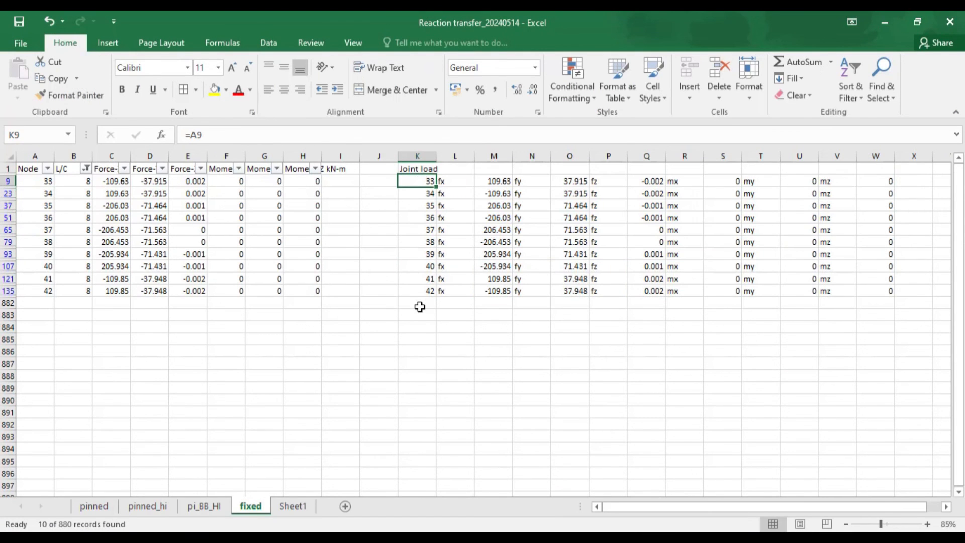
left_click_drag(37, 181, 37, 290)
left_click(441, 351)
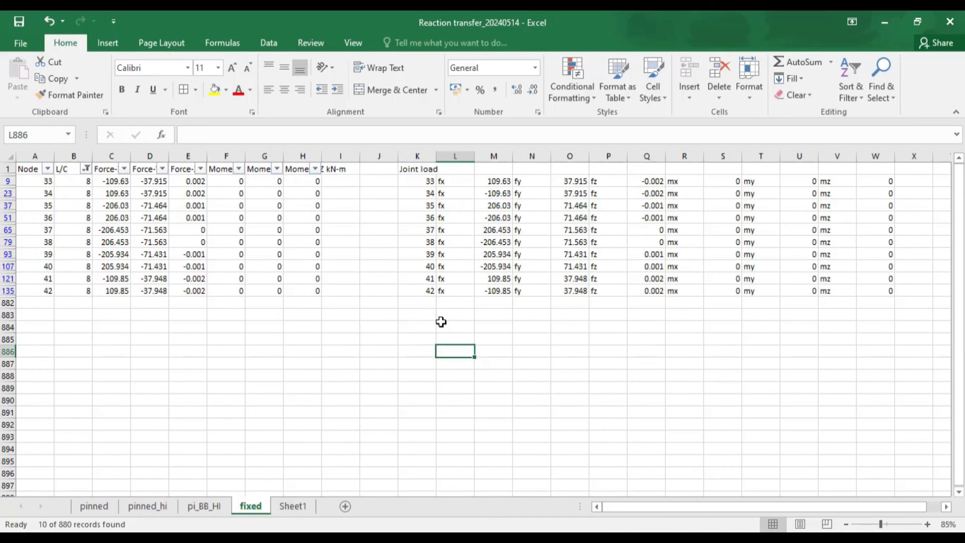
Step: Try replacing the first four node references in the Joint load column with 1, 2, 3 and 4
left_click(430, 181)
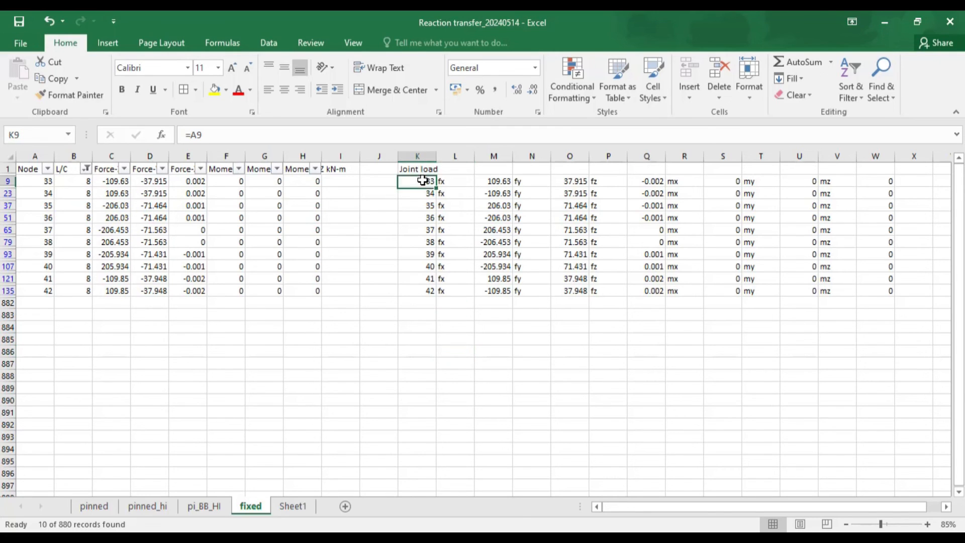
type("1")
key("Return")
type("2")
key("Return")
type("3")
key("Return")
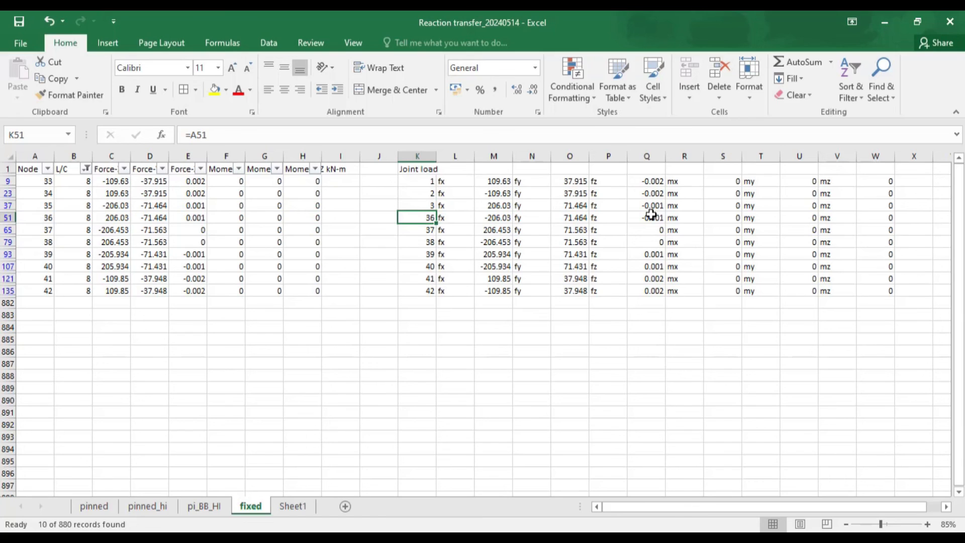
type("4")
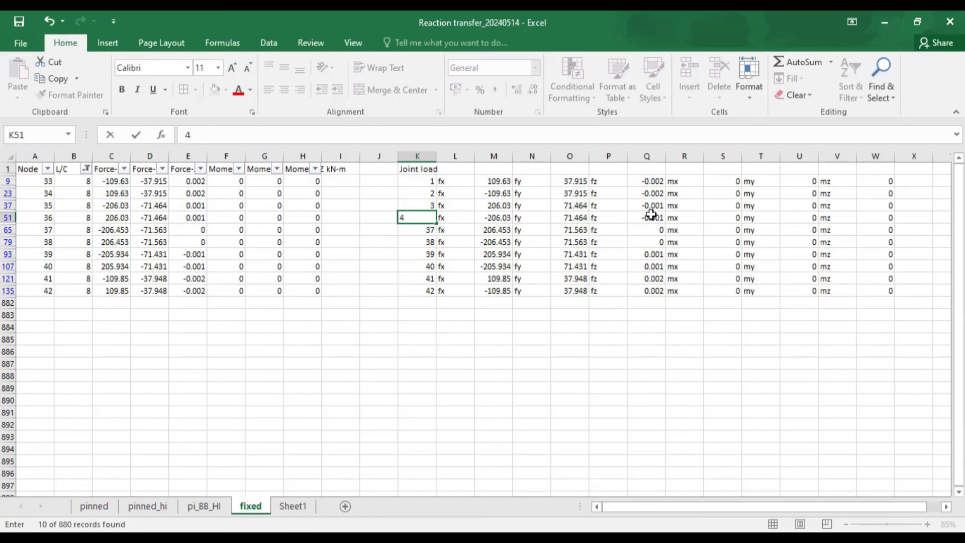
Step: Cancel the pending node entry and undo the replaced node references at the start of the Joint load column
key("ctrl+z")
key("ctrl+y")
key("ctrl+z")
key("ctrl+y")
key("Escape")
key("ctrl+z")
key("ctrl+z")
key("ctrl+z")
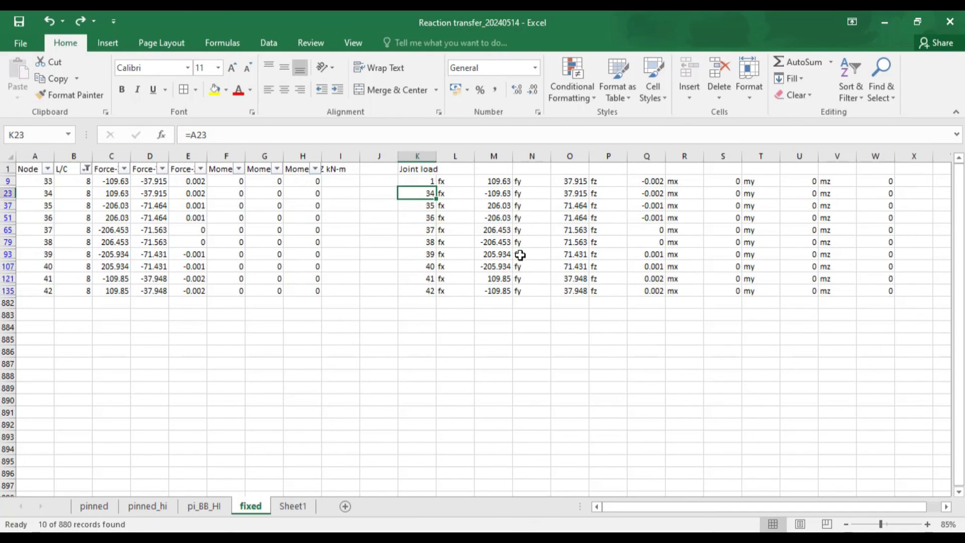
Step: Reset the L/C filter on the fixed sheet to show all load cases
left_click(86, 169)
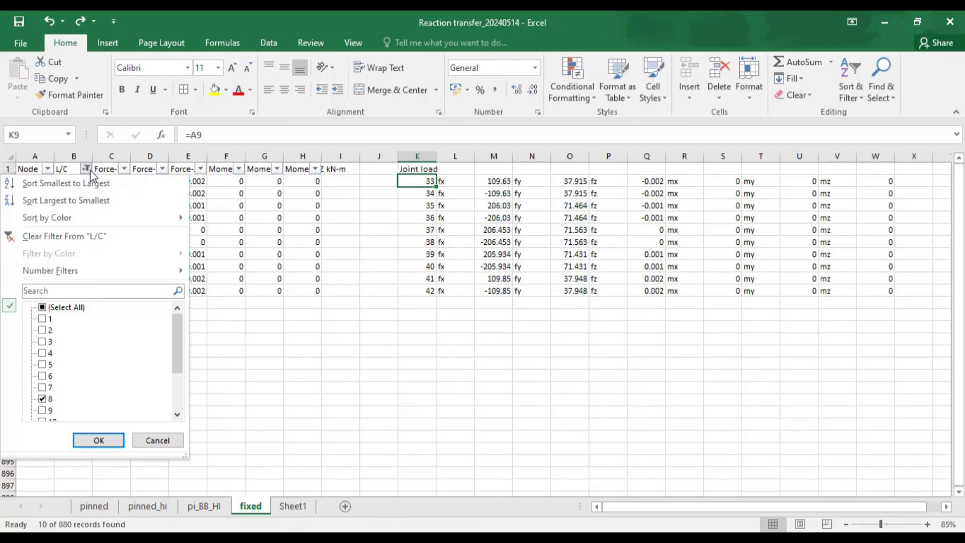
left_click(57, 308)
left_click(101, 439)
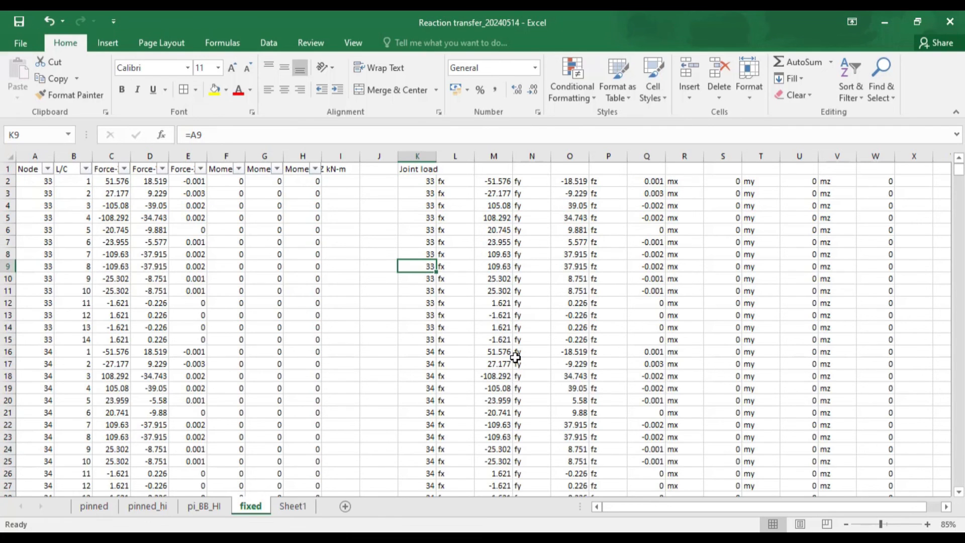
Step: Compare the Node column with the Joint load node numbers and inspect the cell references in K2 and K3
left_click_drag(33, 177, 17, 387)
left_click(418, 169)
left_click_drag(421, 181, 419, 345)
left_click(416, 181)
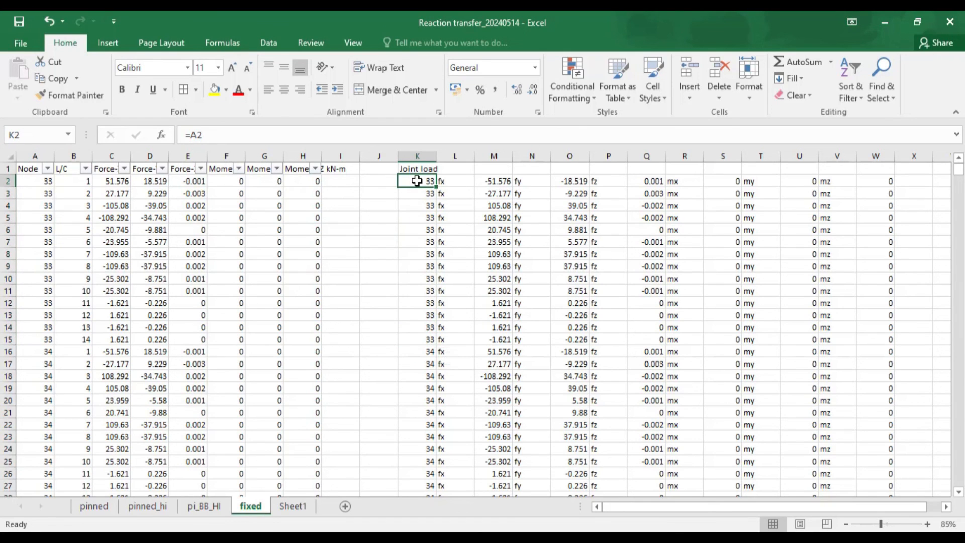
double_click(416, 181)
key("Escape")
double_click(420, 193)
key("Escape")
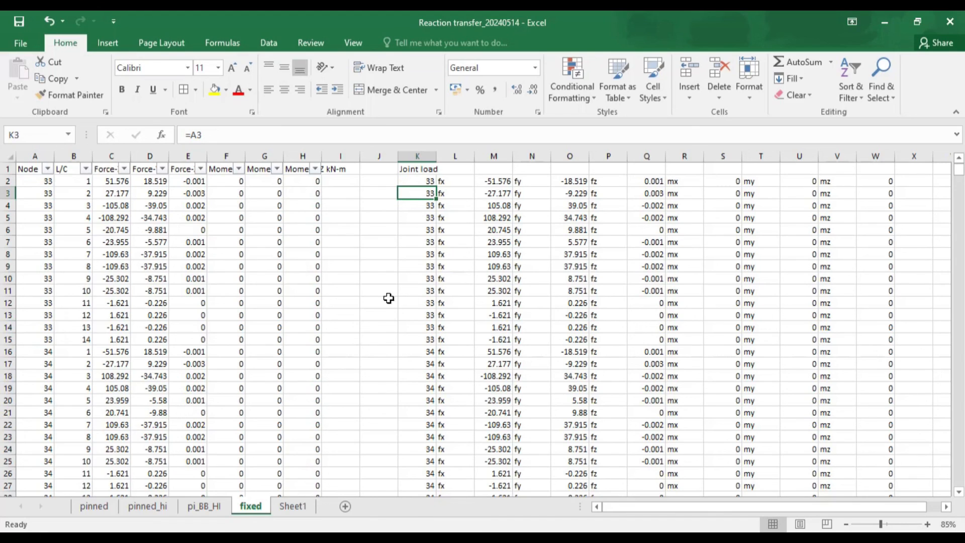
Step: Check the rows of node 33 in the Node column against load cases 1 to 14 in the L/C column
left_click_drag(32, 182, 28, 340)
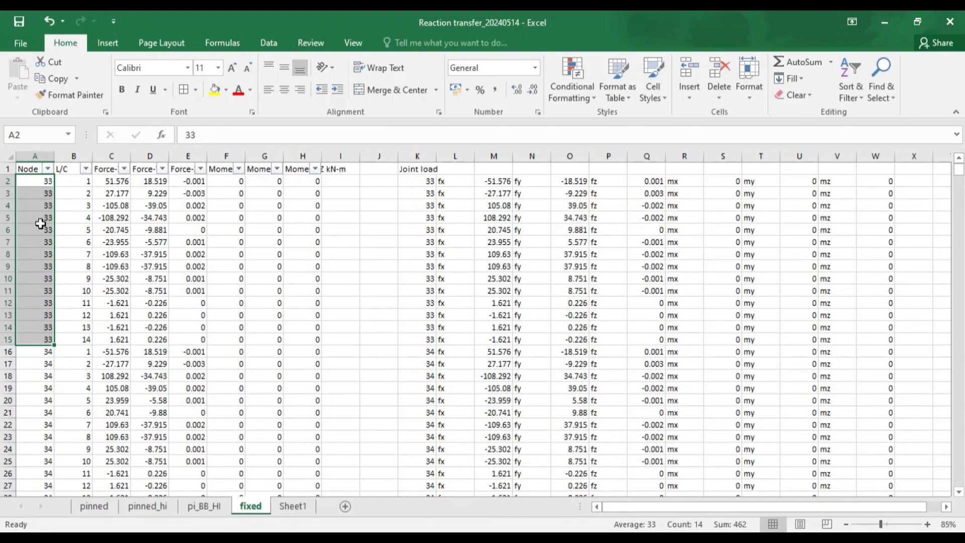
left_click_drag(70, 181, 86, 313)
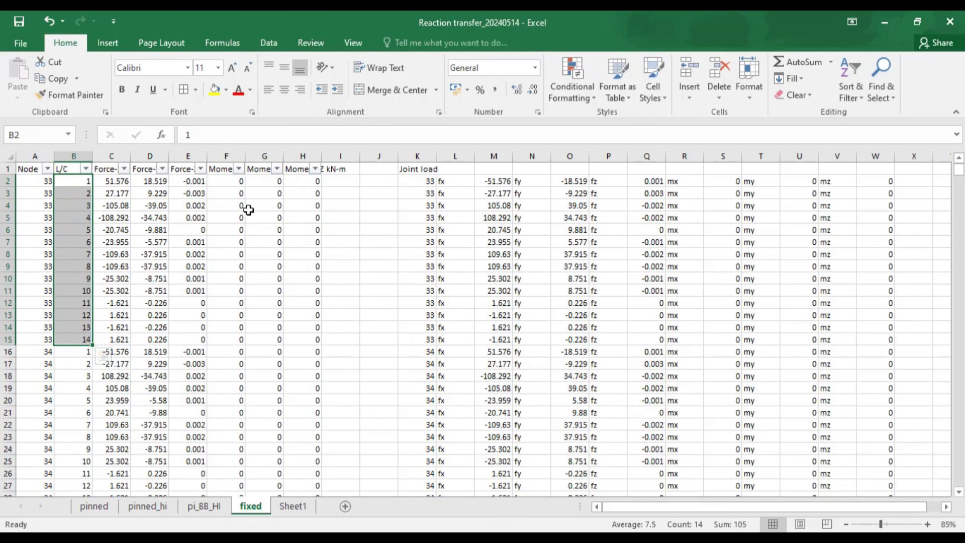
left_click_drag(40, 181, 43, 338)
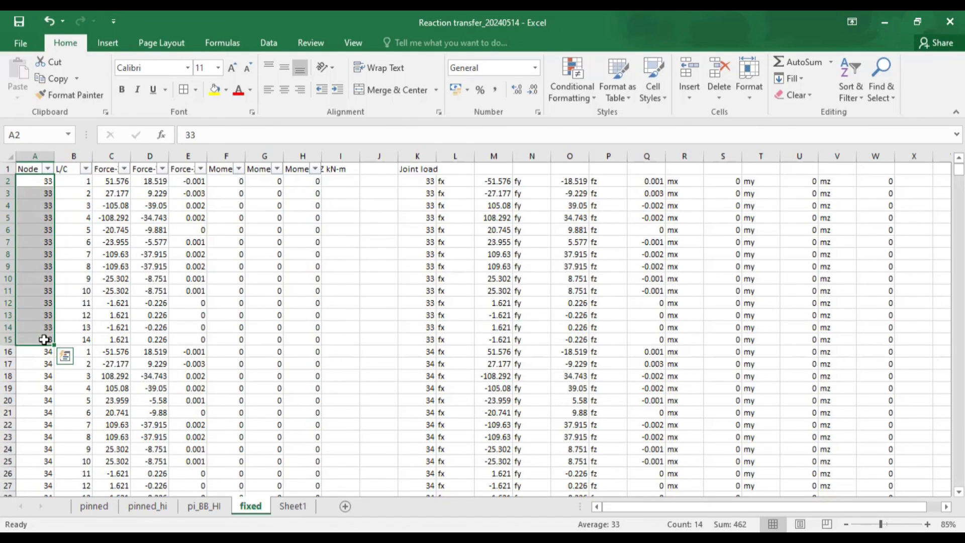
Step: Try overwriting the first three node 33 references in the Joint load column, K2 to K4, with 1
left_click_drag(419, 181, 430, 340)
type("1")
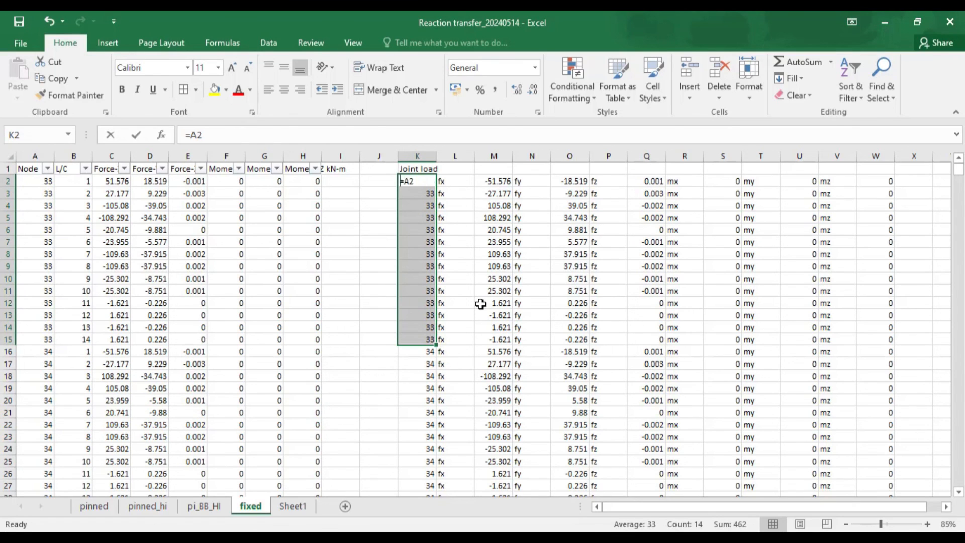
key("Return")
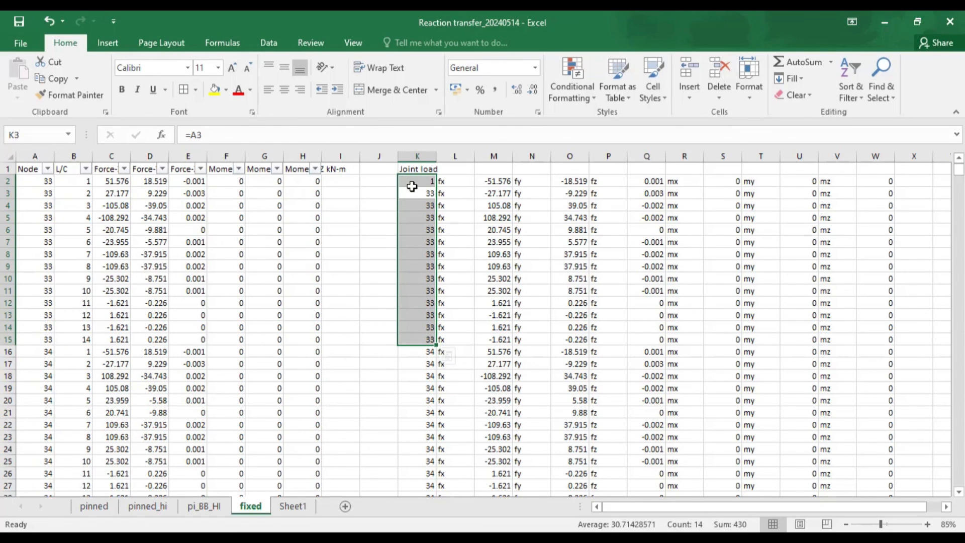
left_click(417, 191)
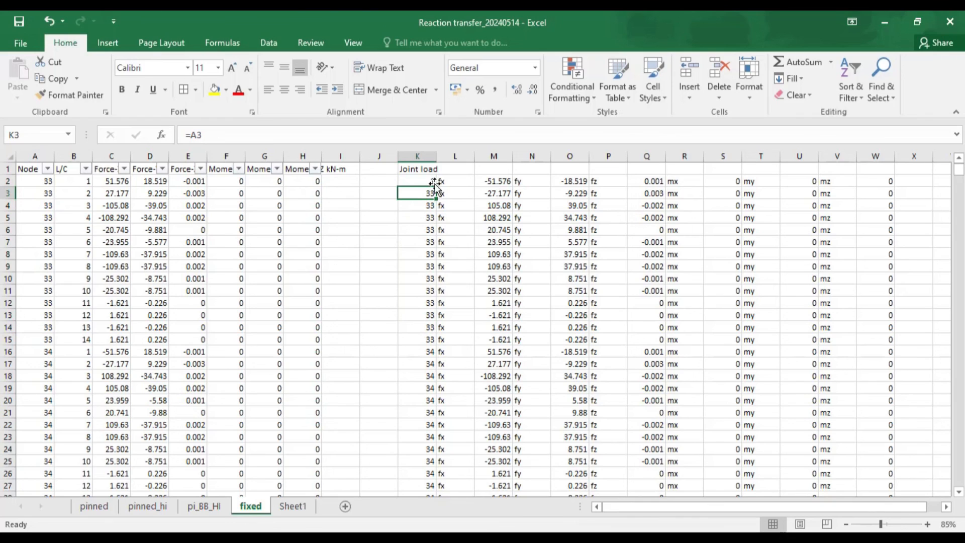
type("1")
key("Return")
type("2")
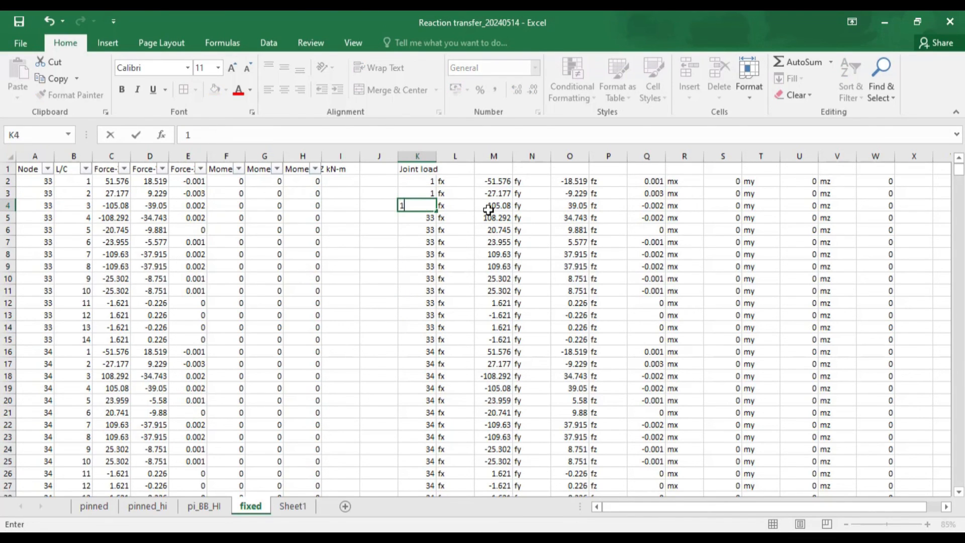
key("Return")
left_click(489, 205)
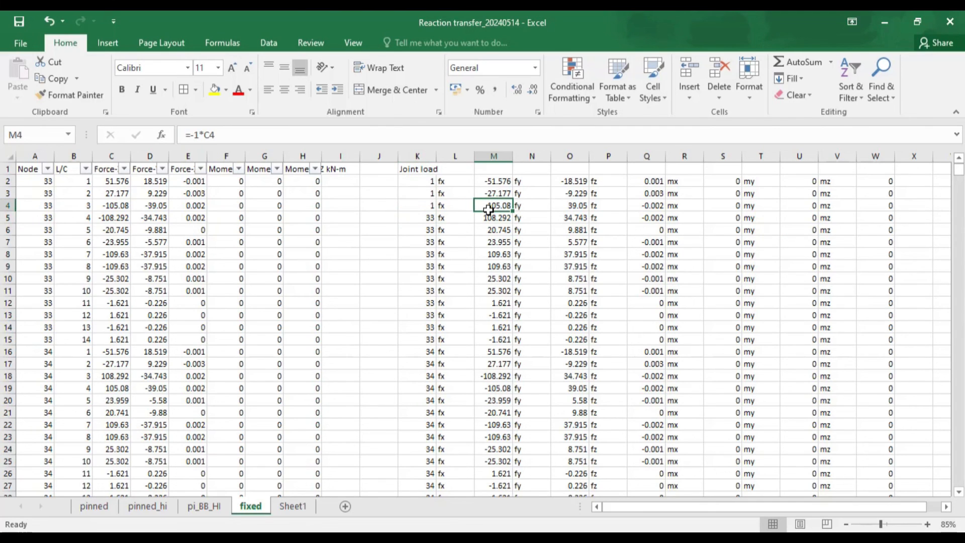
Step: Undo the three node number replacements in cells K2 to K4 of the Joint load column
key("ctrl+z")
key("ctrl+z")
key("ctrl+z")
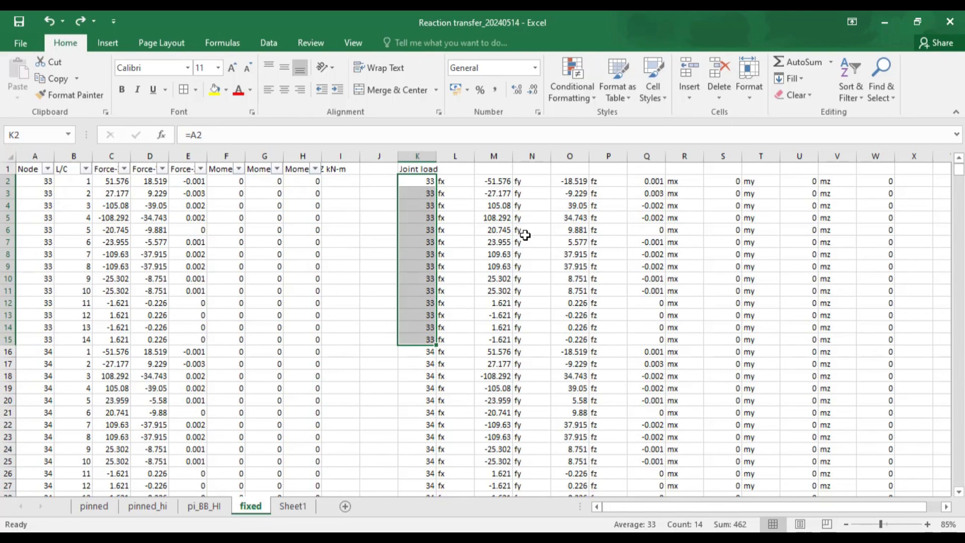
Step: Switch back to the SHED_RCC model in STAAD.Pro and view the whole structure with its node numbers
left_click(881, 29)
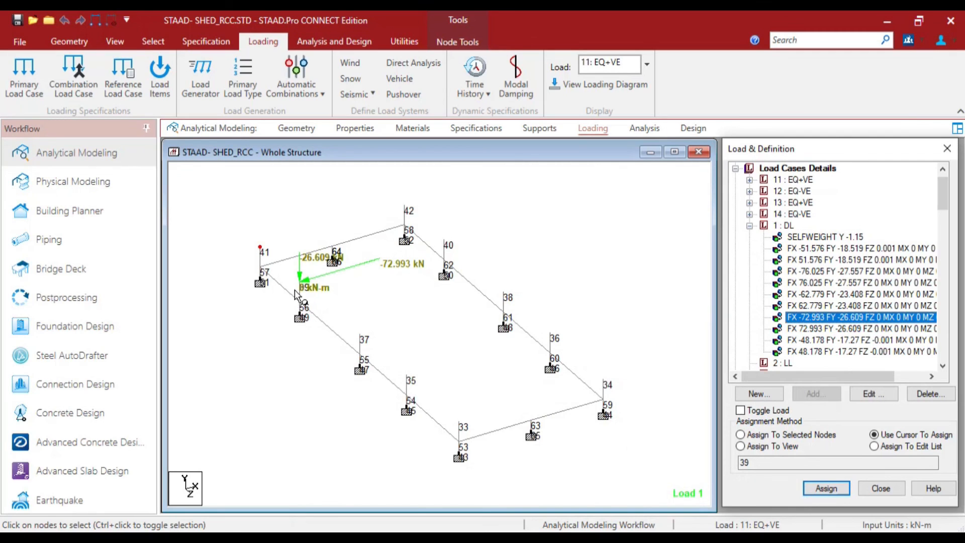
scroll(567, 327, "down", 1)
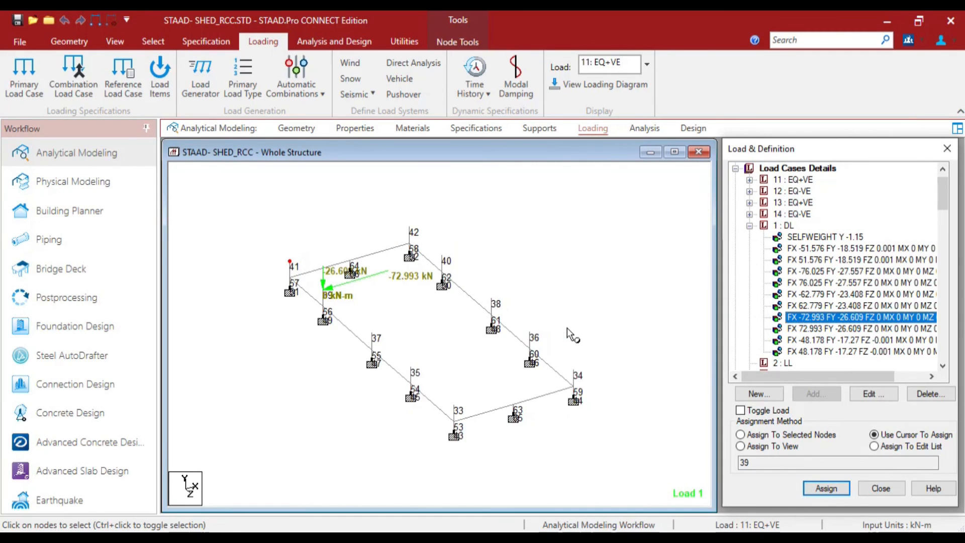